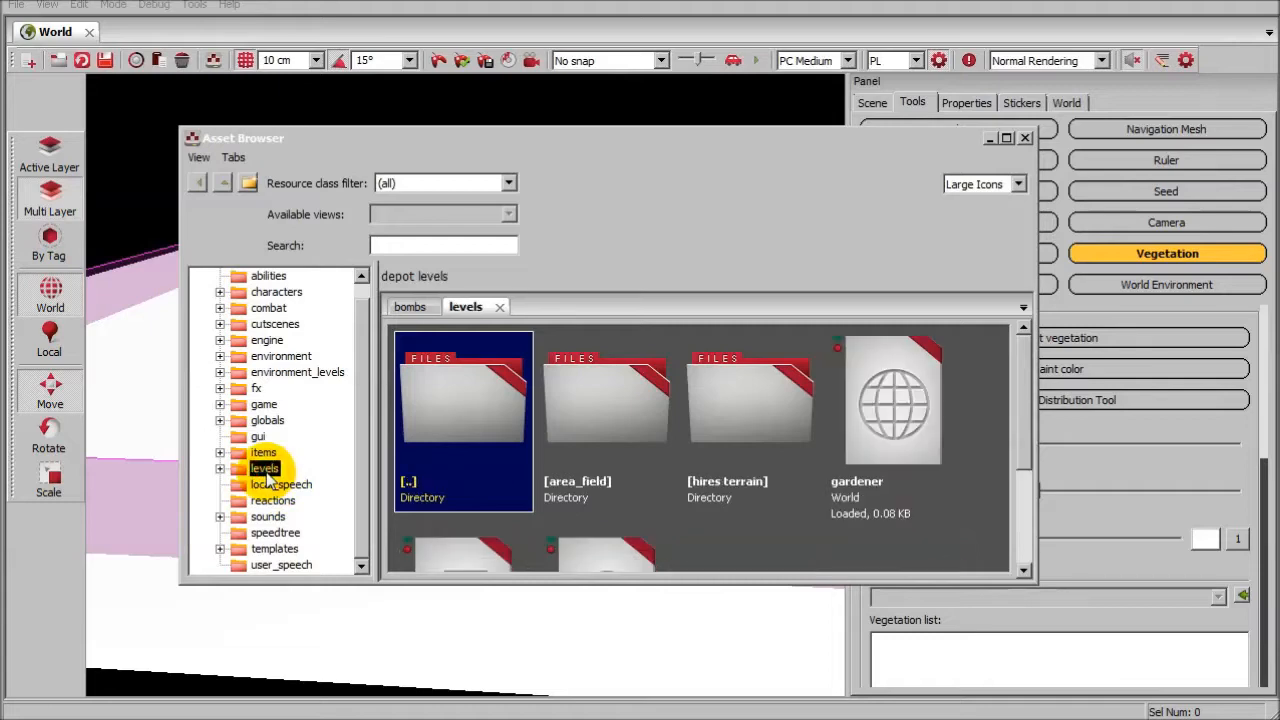
# - Add a directory named custom inside the depot's levels folder and open it
pyautogui.rightClick(267, 476)
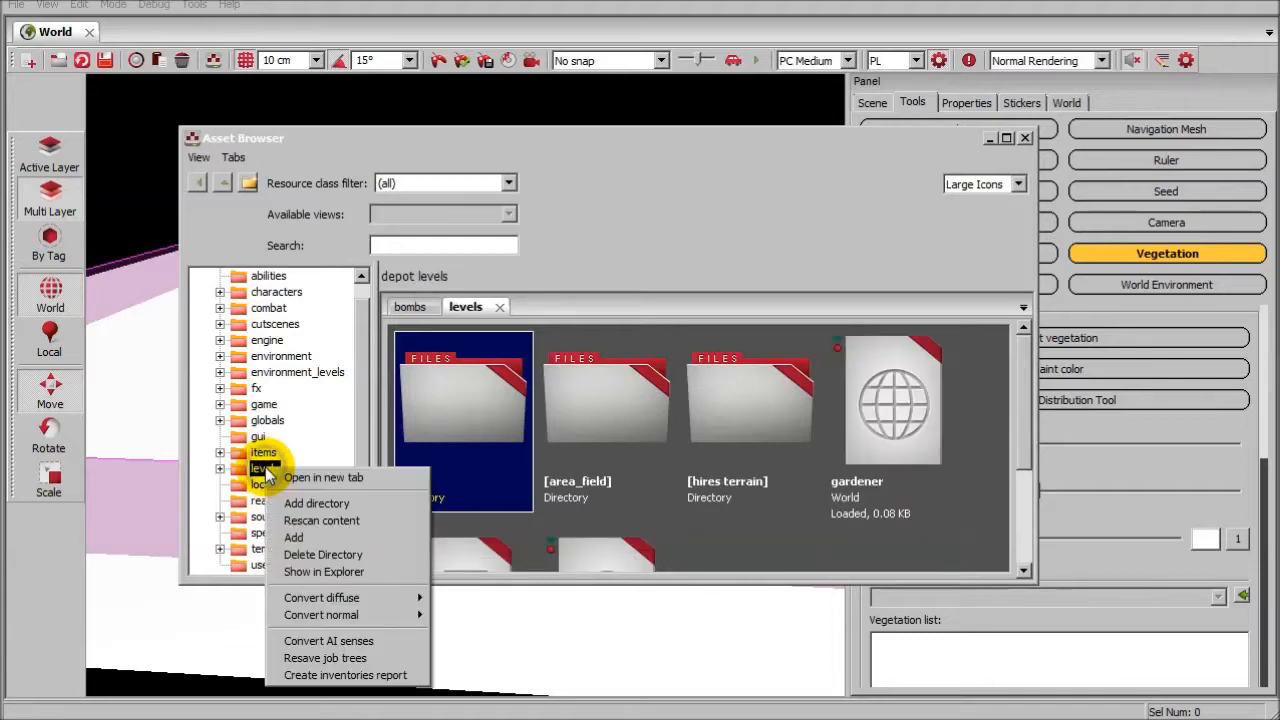
pyautogui.click(310, 504)
pyautogui.write('cr')
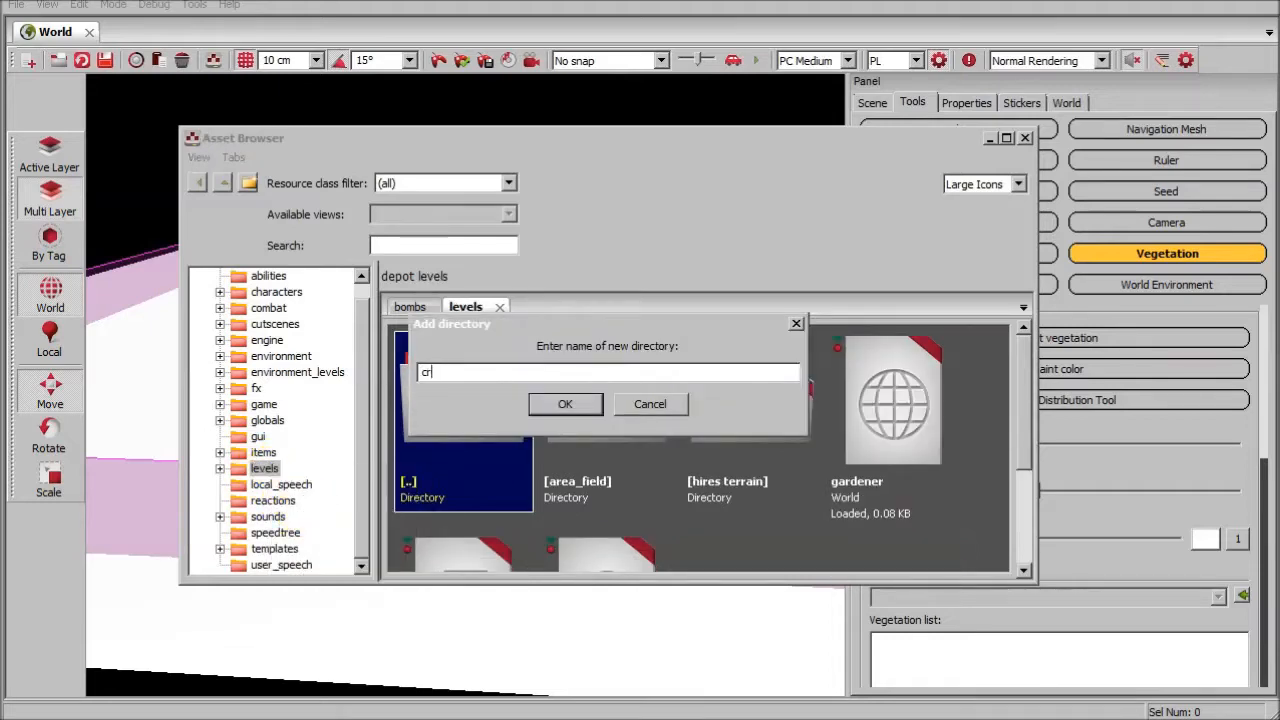
pyautogui.press('Return')
pyautogui.click(290, 516)
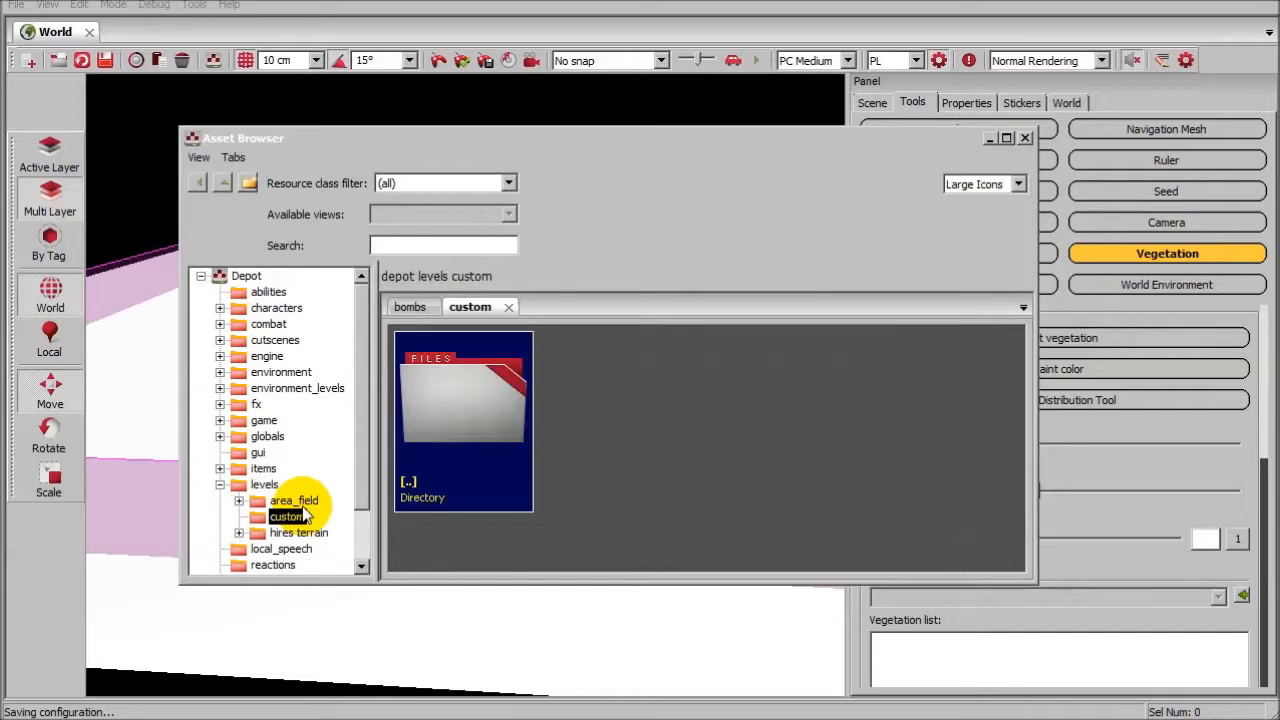
pyautogui.click(294, 500)
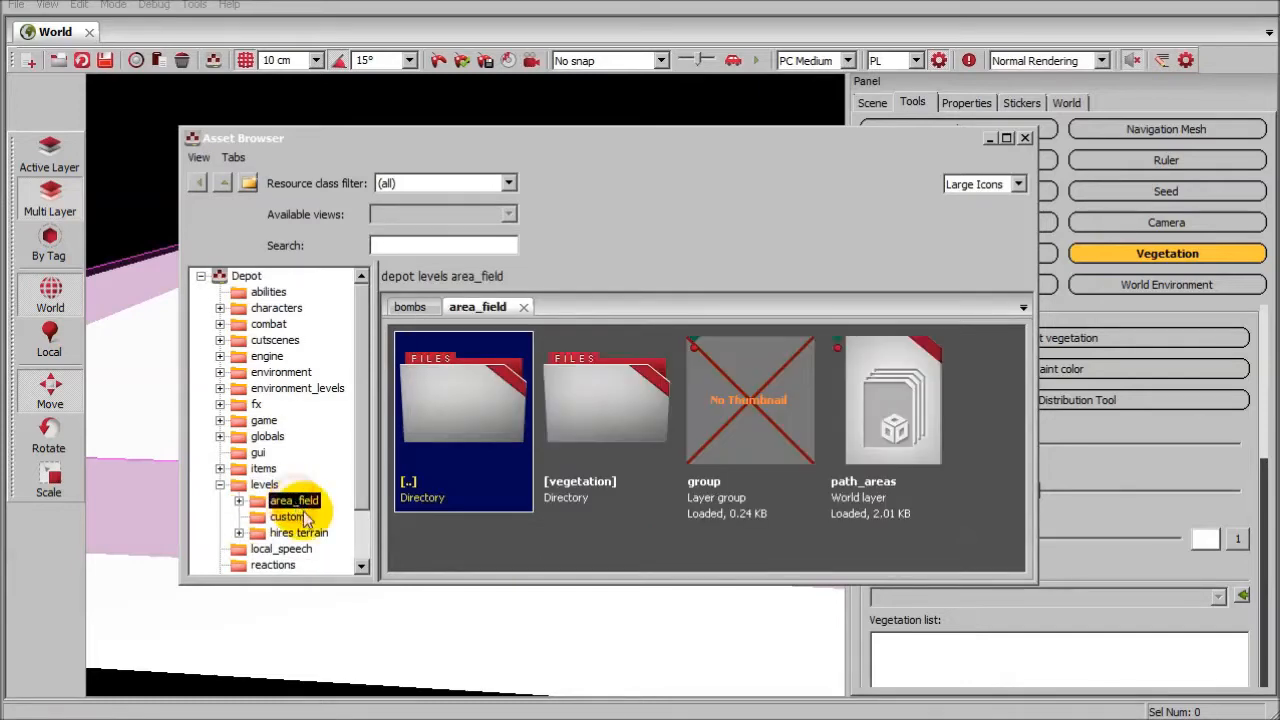
pyautogui.click(287, 517)
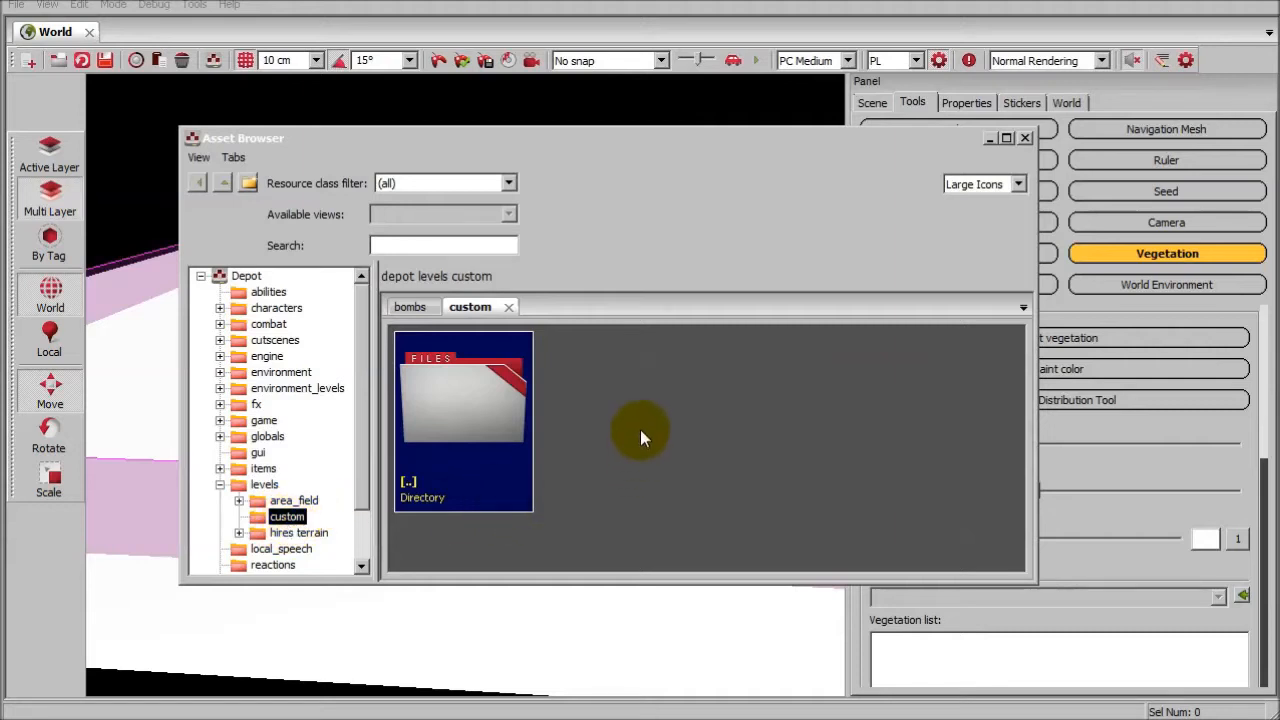
# - Create an entity template named custom_vegetation in the custom directory
pyautogui.rightClick(650, 399)
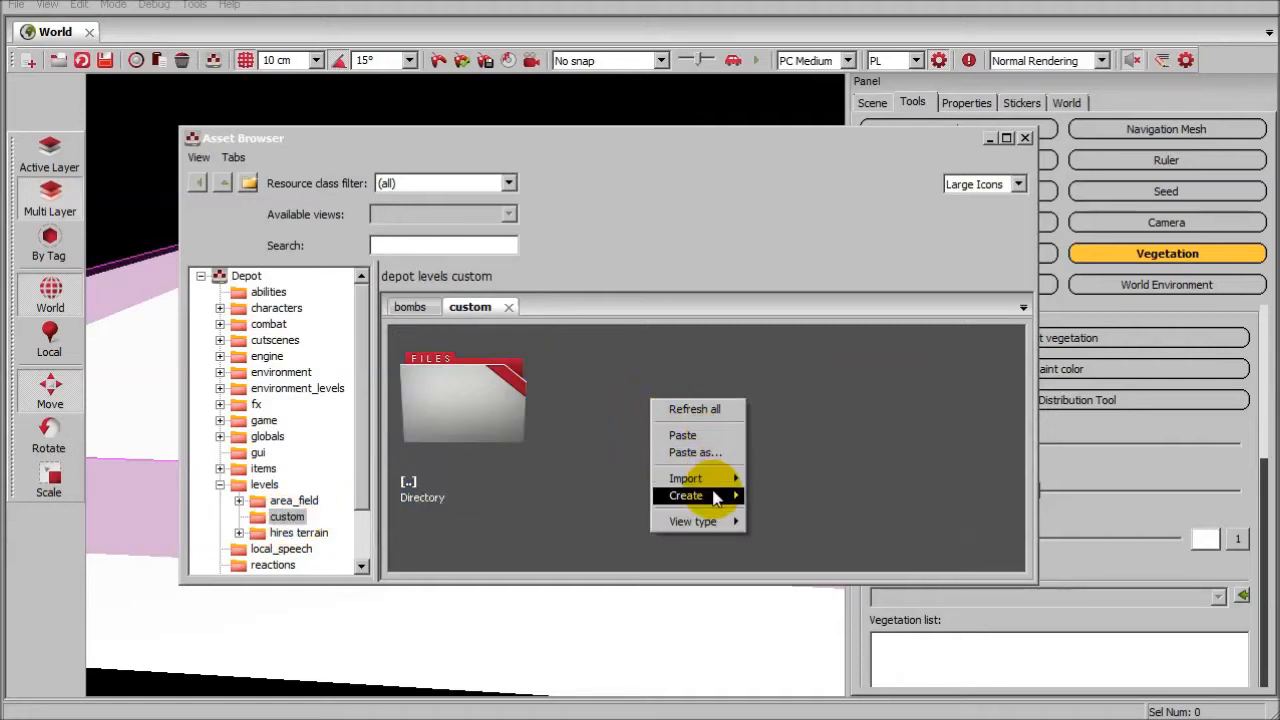
pyautogui.moveTo(718, 492)
pyautogui.click(812, 395)
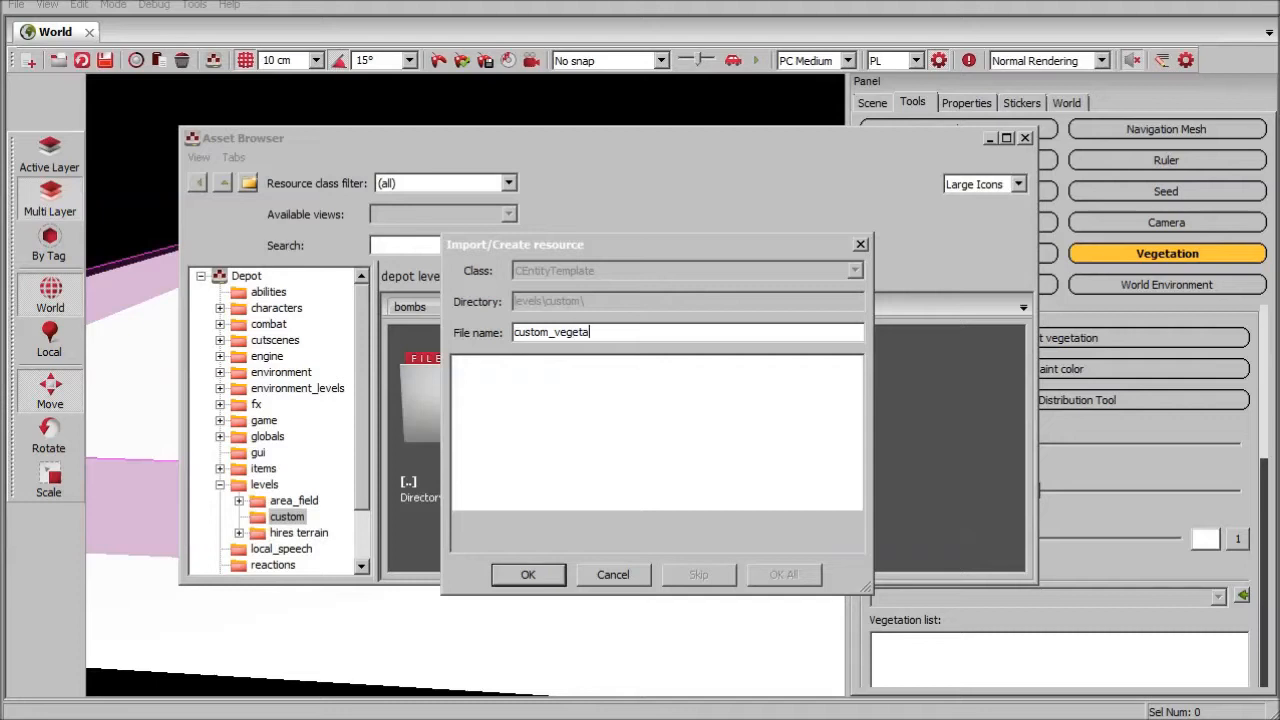
pyautogui.press('Return')
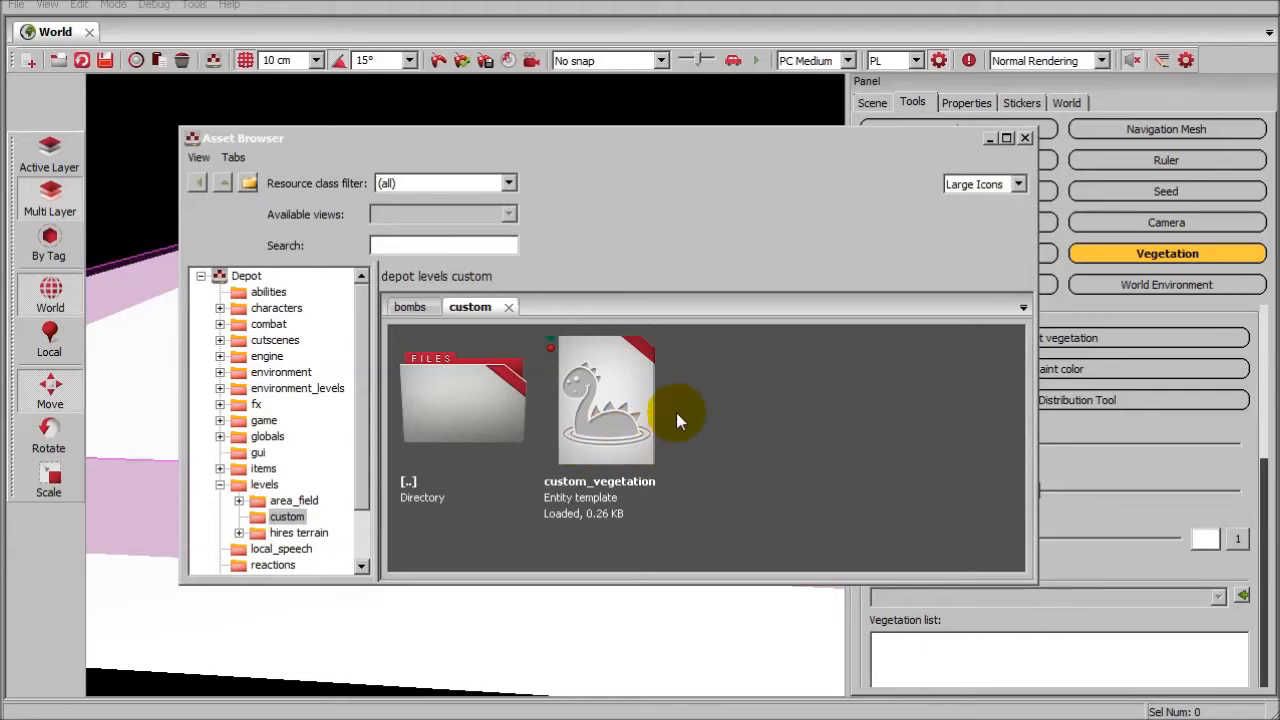
# - Open the custom_vegetation template, set its entity class to CFoliageEntity, and save and close it
pyautogui.doubleClick(620, 430)
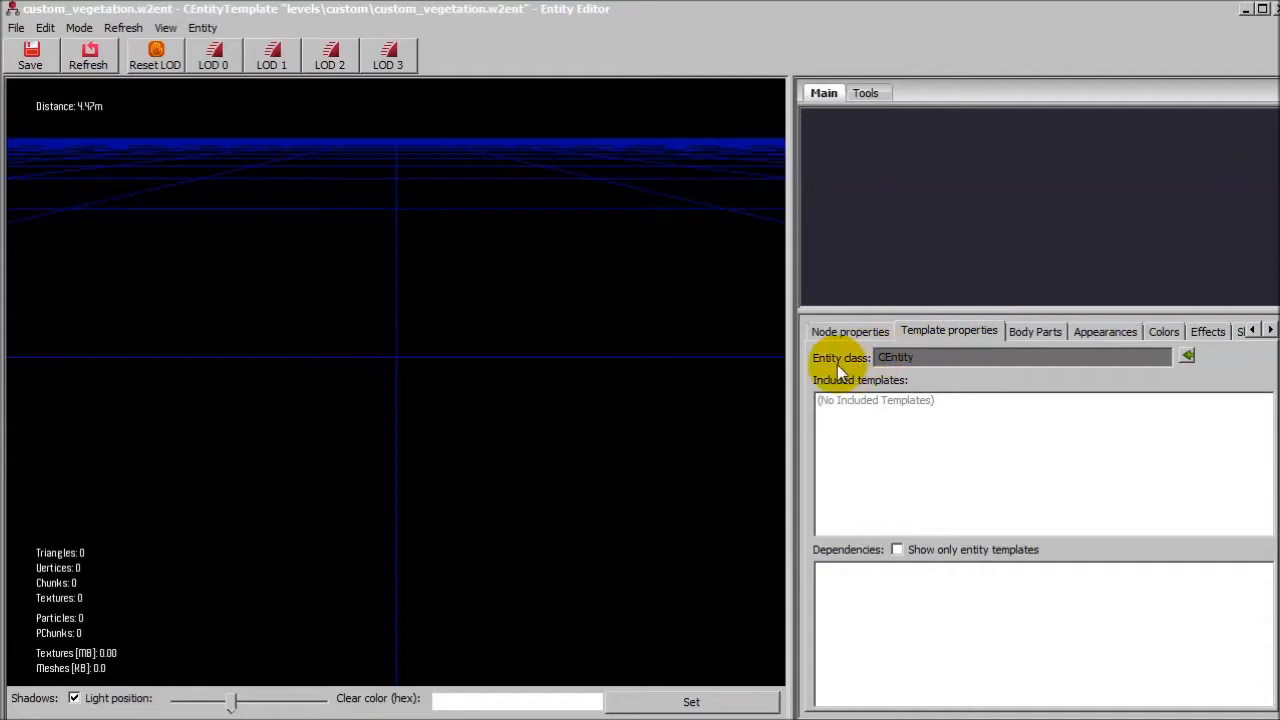
pyautogui.click(1187, 357)
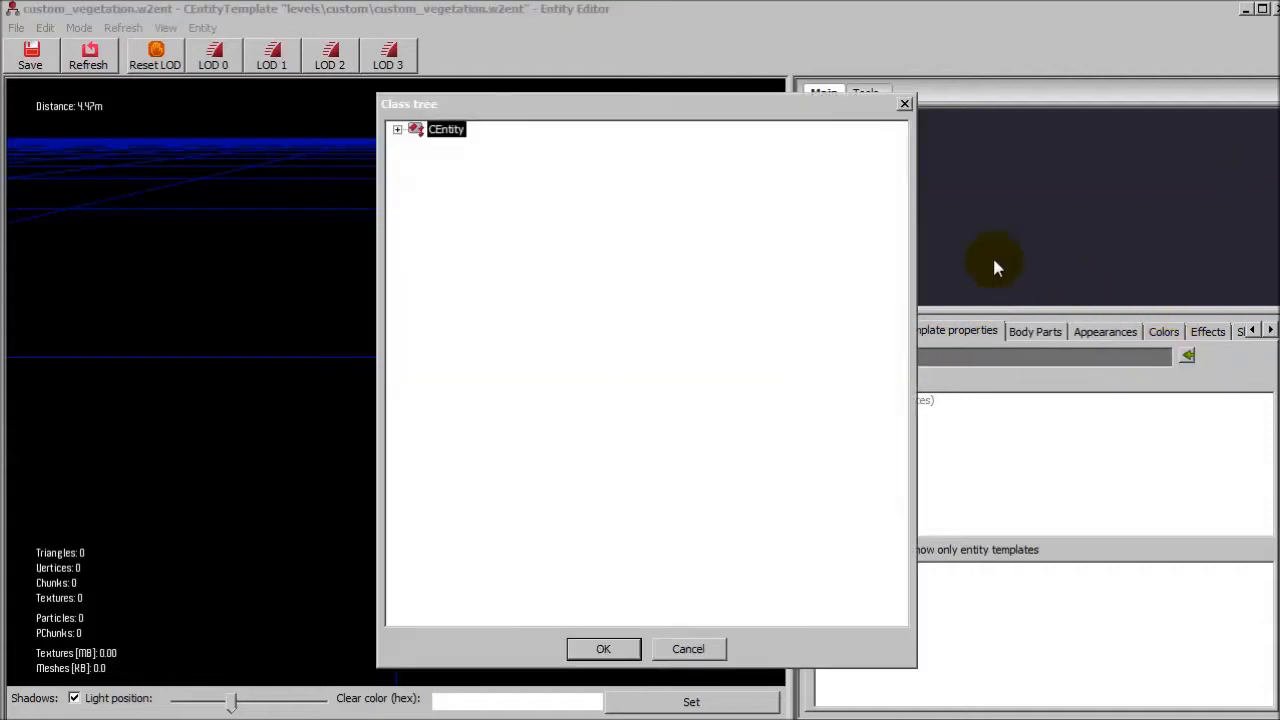
pyautogui.click(397, 130)
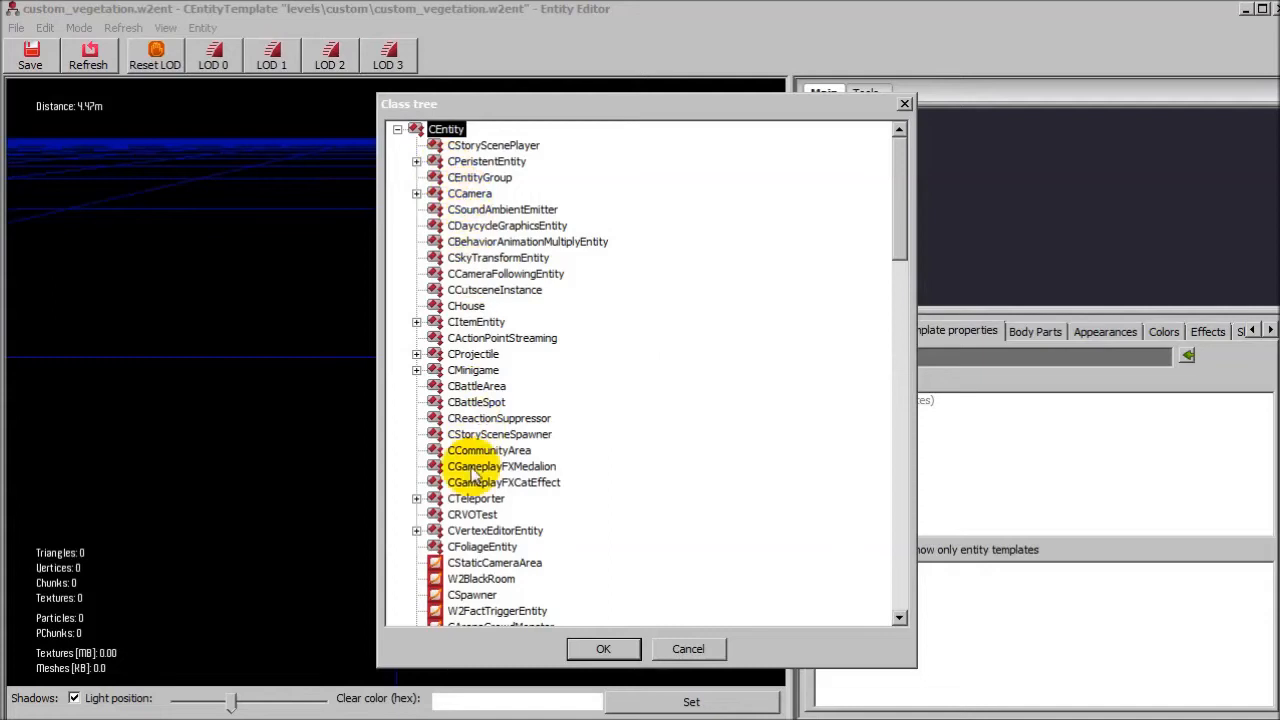
pyautogui.click(484, 547)
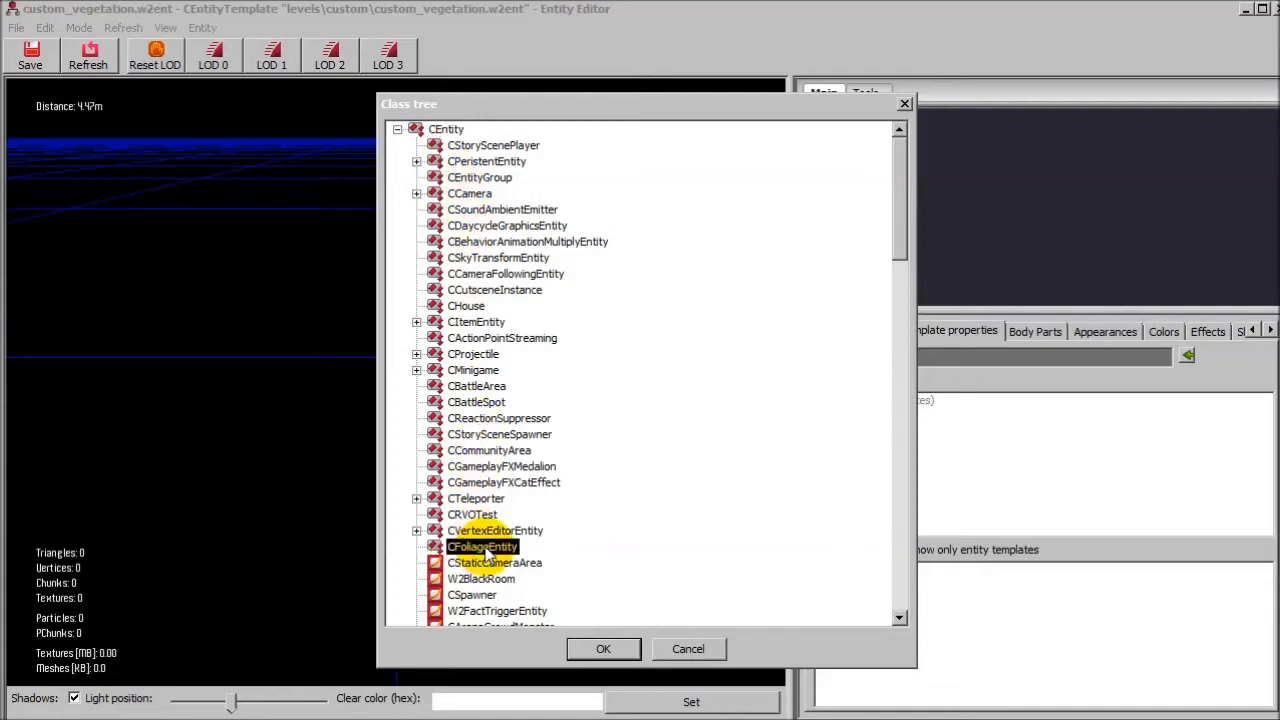
pyautogui.click(600, 649)
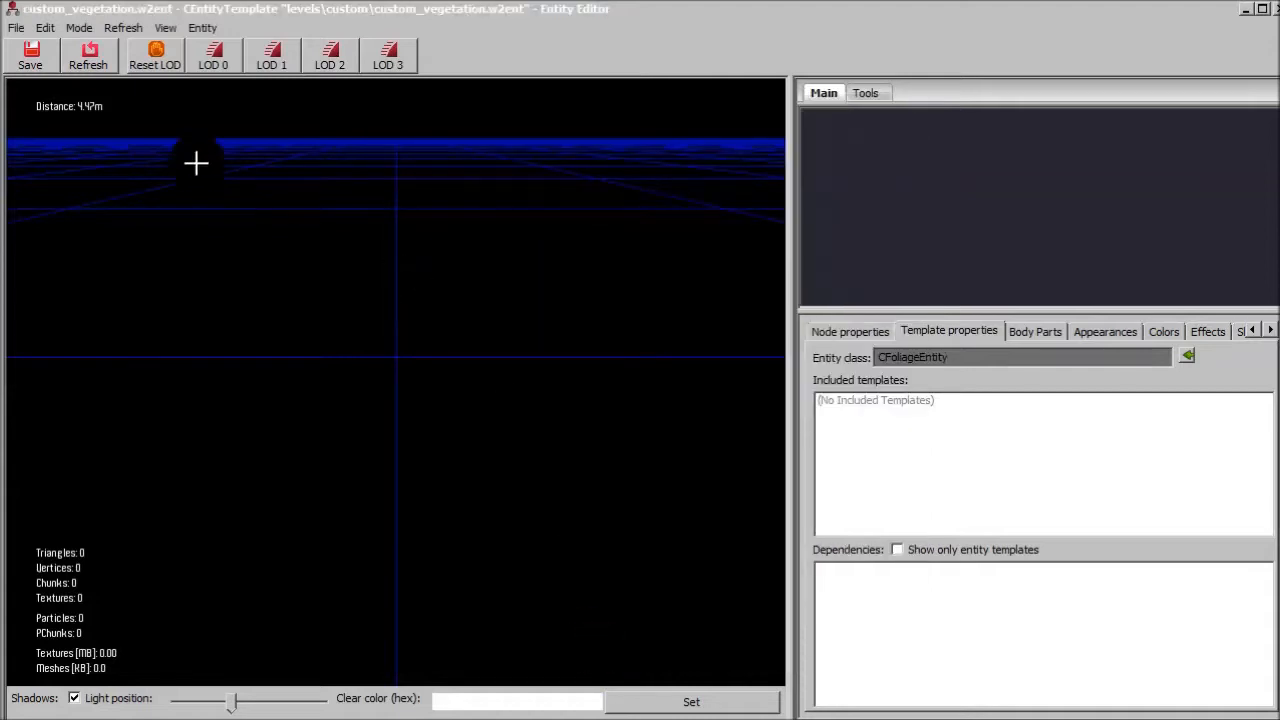
pyautogui.click(29, 62)
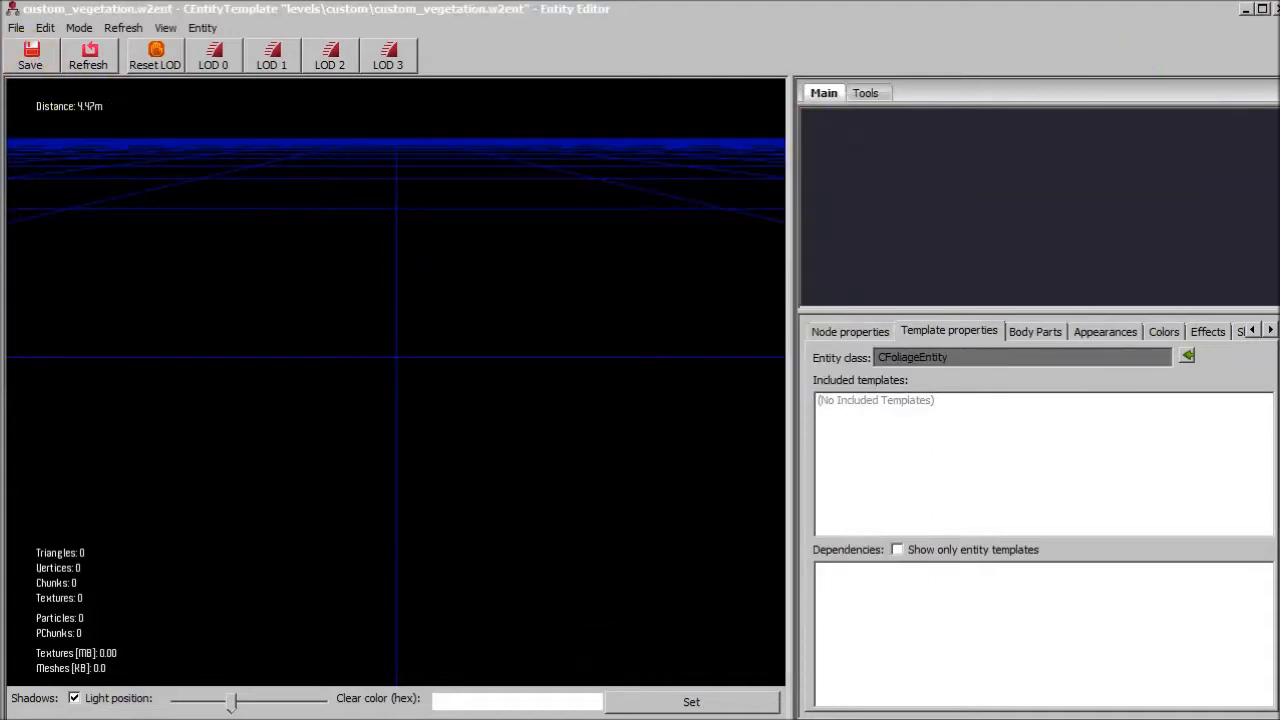
pyautogui.click(1273, 8)
# - Add an instance of the custom_vegetation template to the world's painted_vegetation layer
pyautogui.click(610, 430)
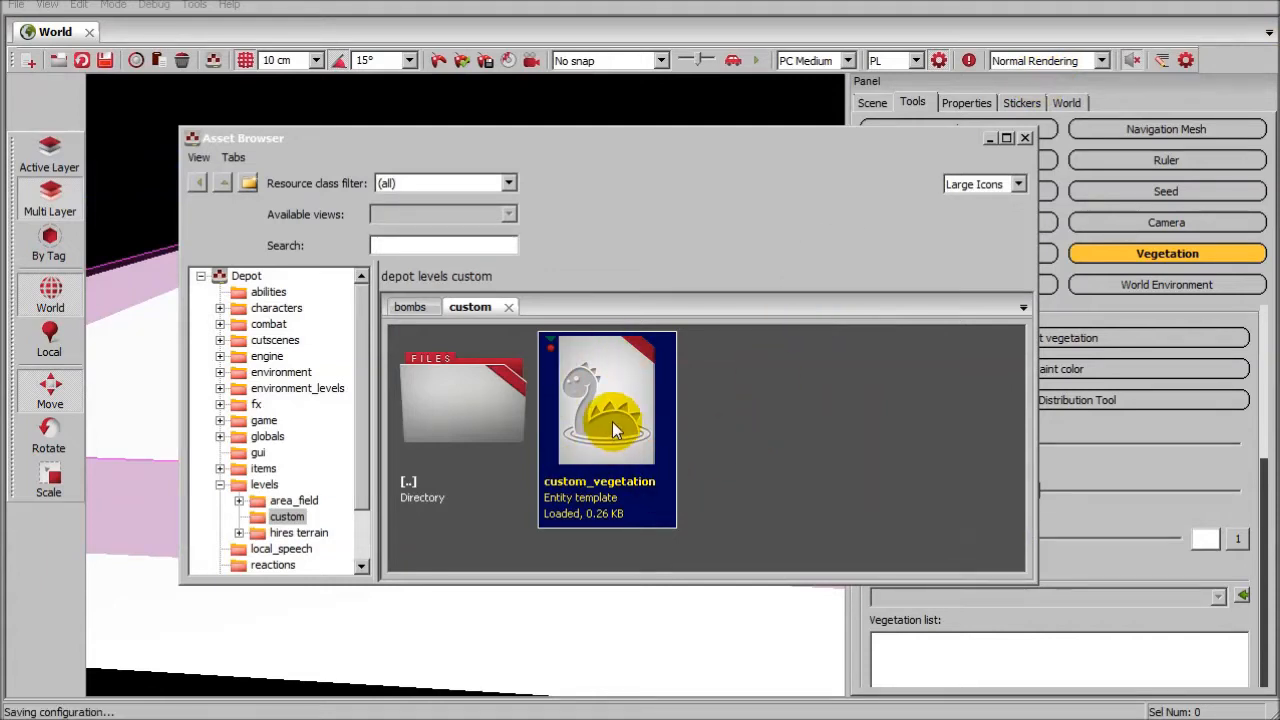
pyautogui.click(934, 60)
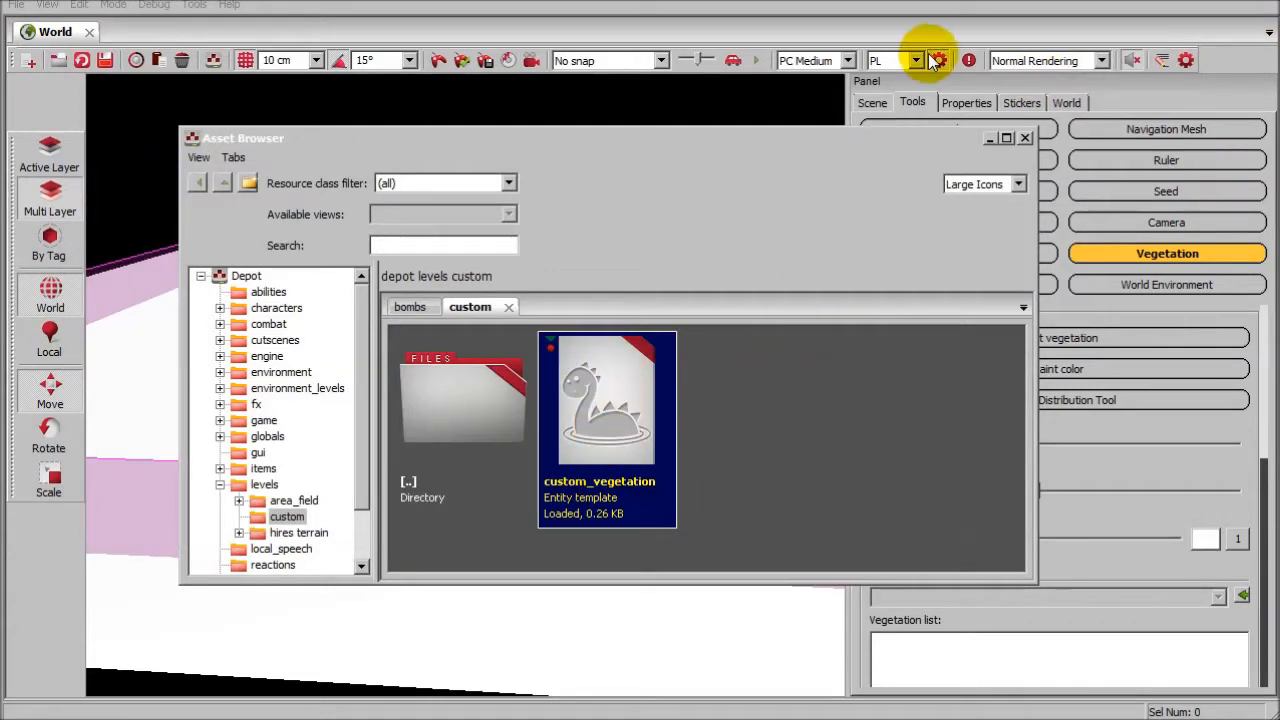
pyautogui.click(873, 101)
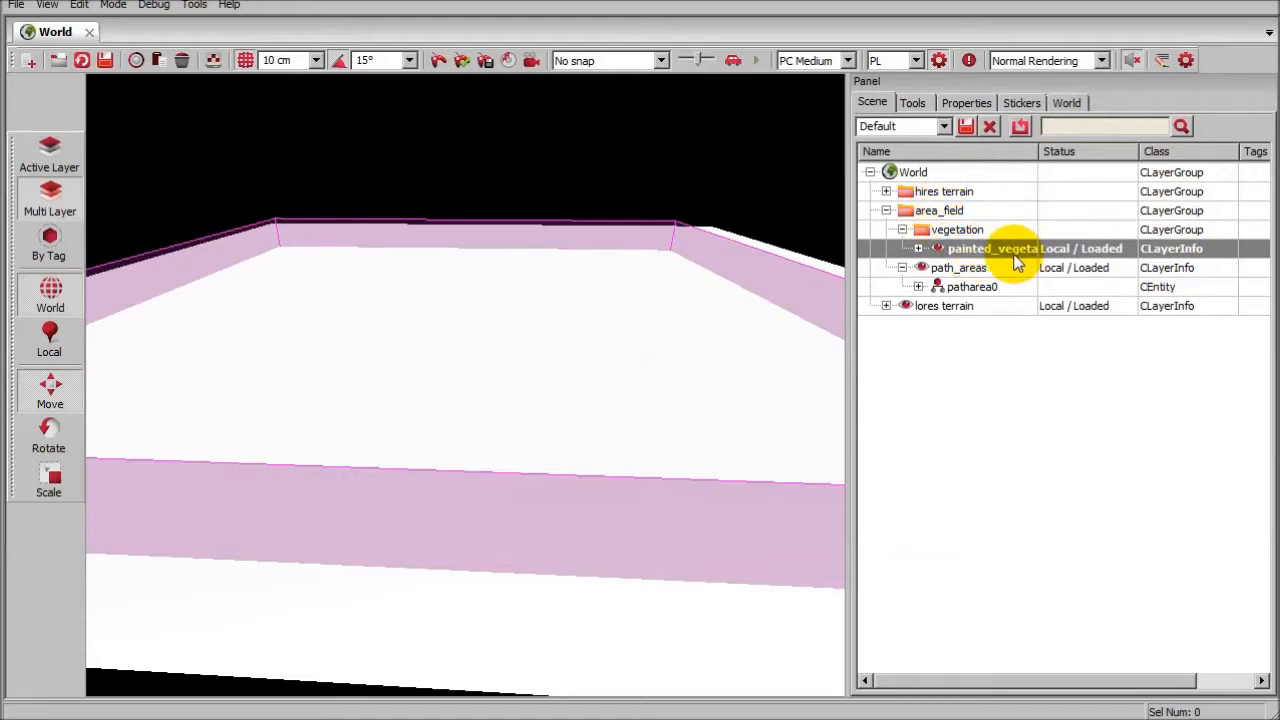
pyautogui.hotkey('alt', 'Tab')
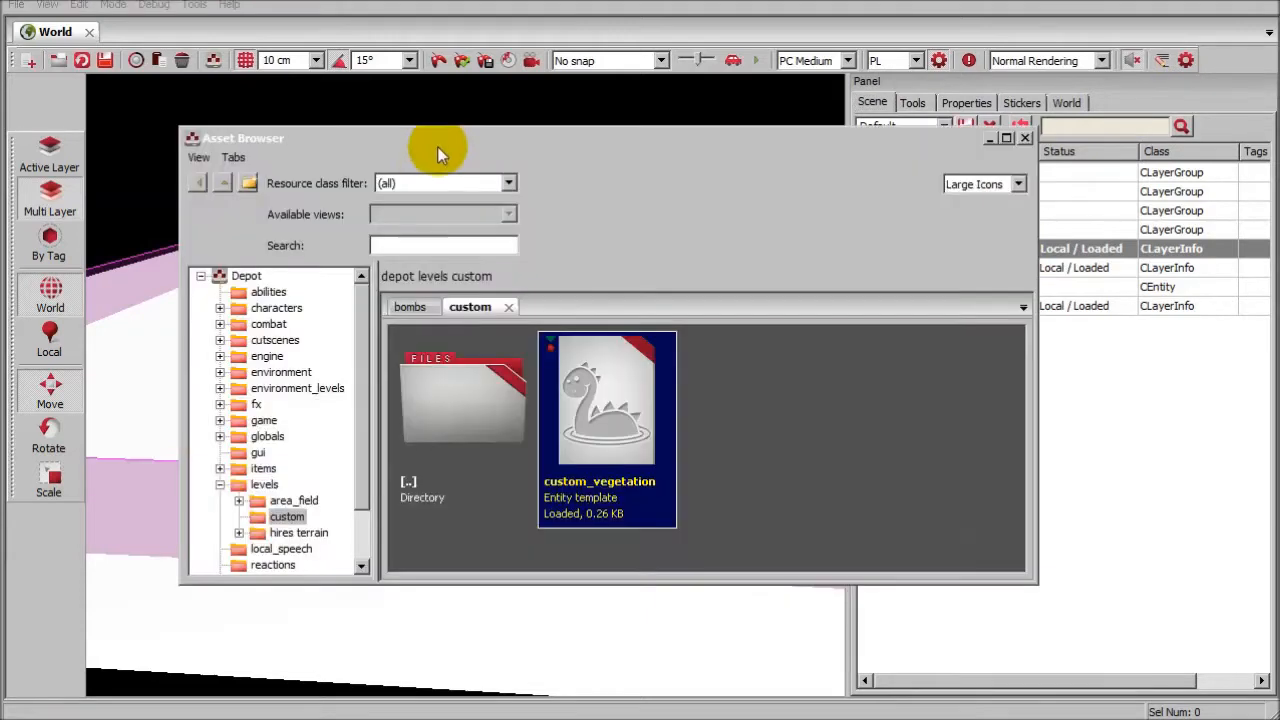
pyautogui.moveTo(428, 140); pyautogui.dragTo(841, 105)
pyautogui.moveTo(1015, 350); pyautogui.dragTo(388, 342)
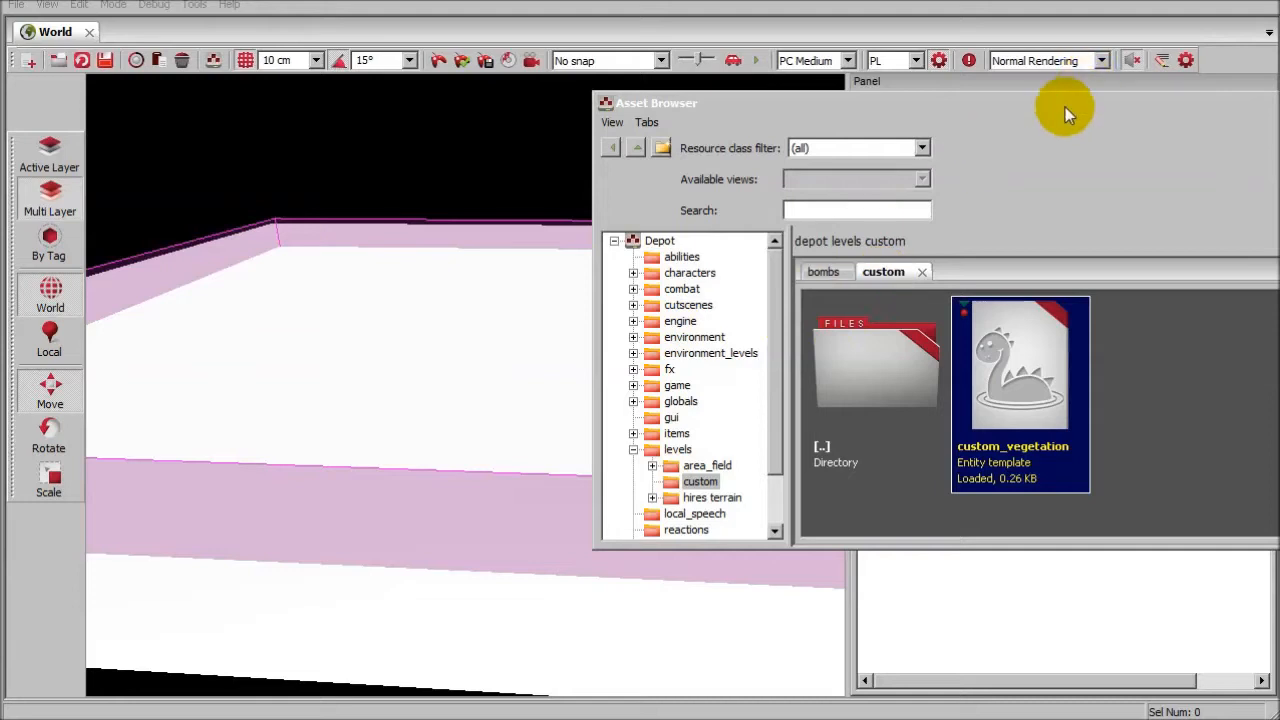
pyautogui.moveTo(1068, 102); pyautogui.dragTo(640, 110)
pyautogui.click(1012, 109)
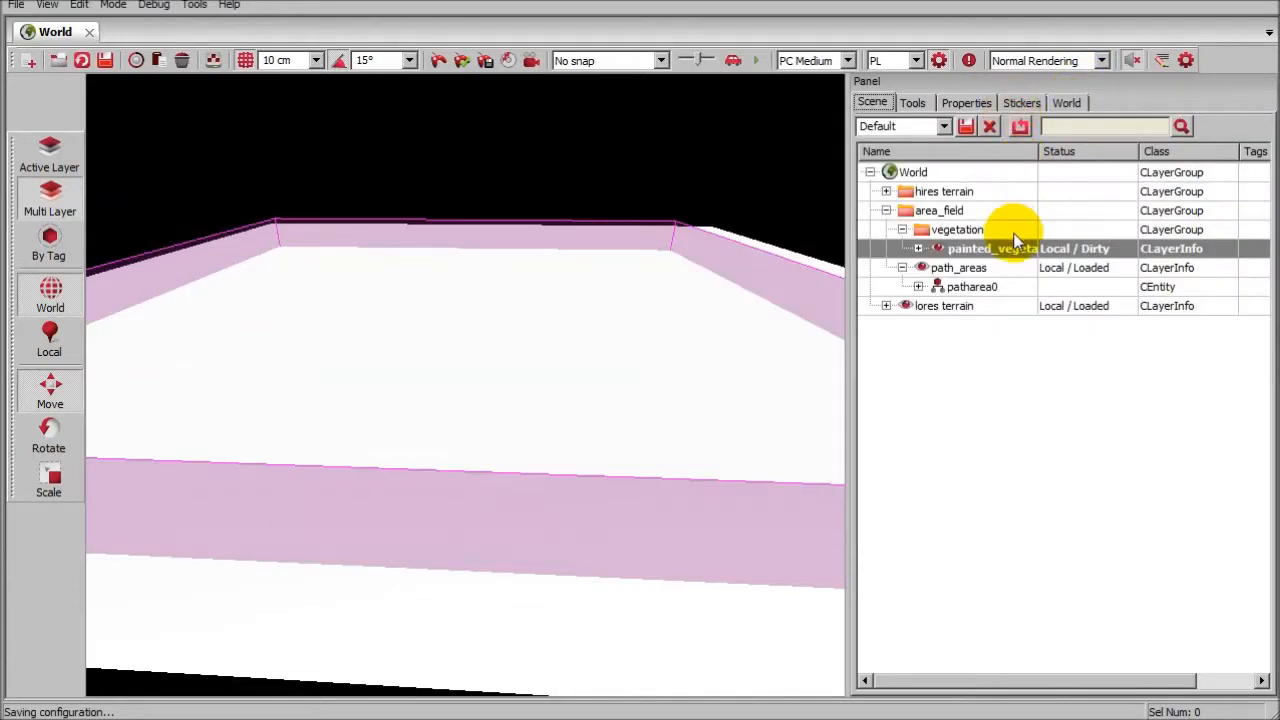
# - Expand the painted_vegetation layer, select its custom_vegetation0 entity and widen the Name column to check the entry
pyautogui.click(918, 248)
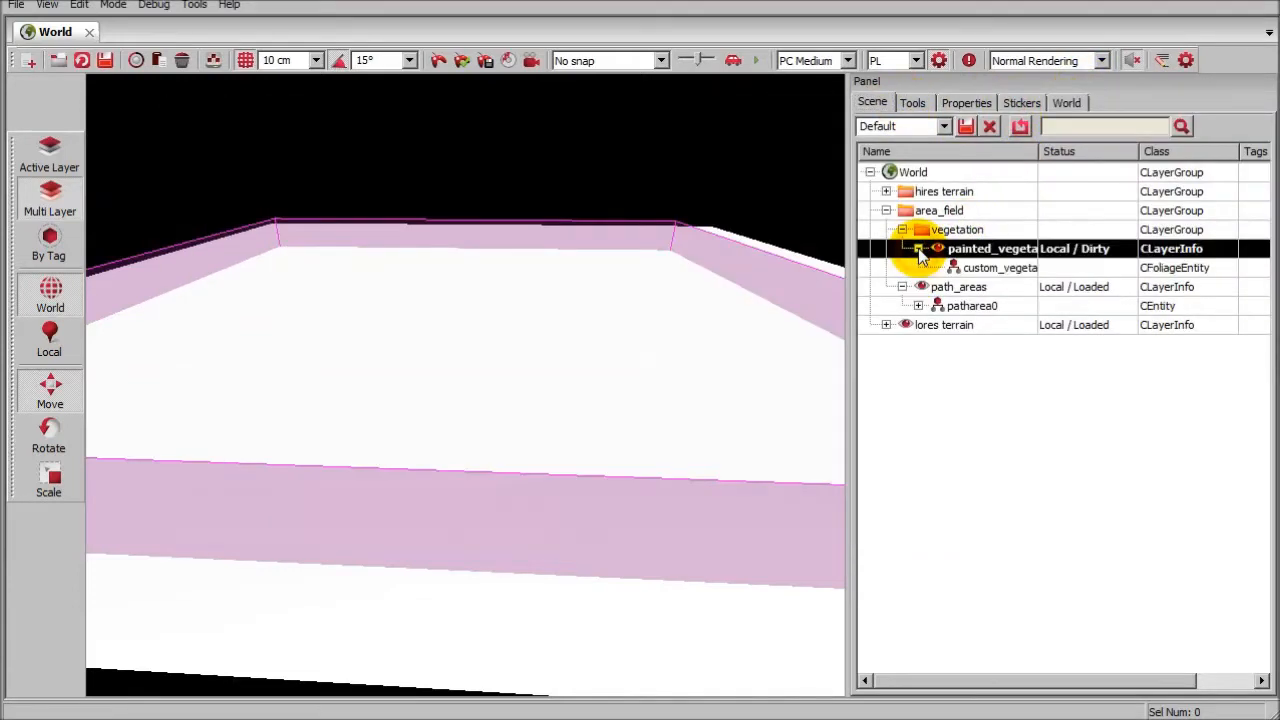
pyautogui.click(1005, 267)
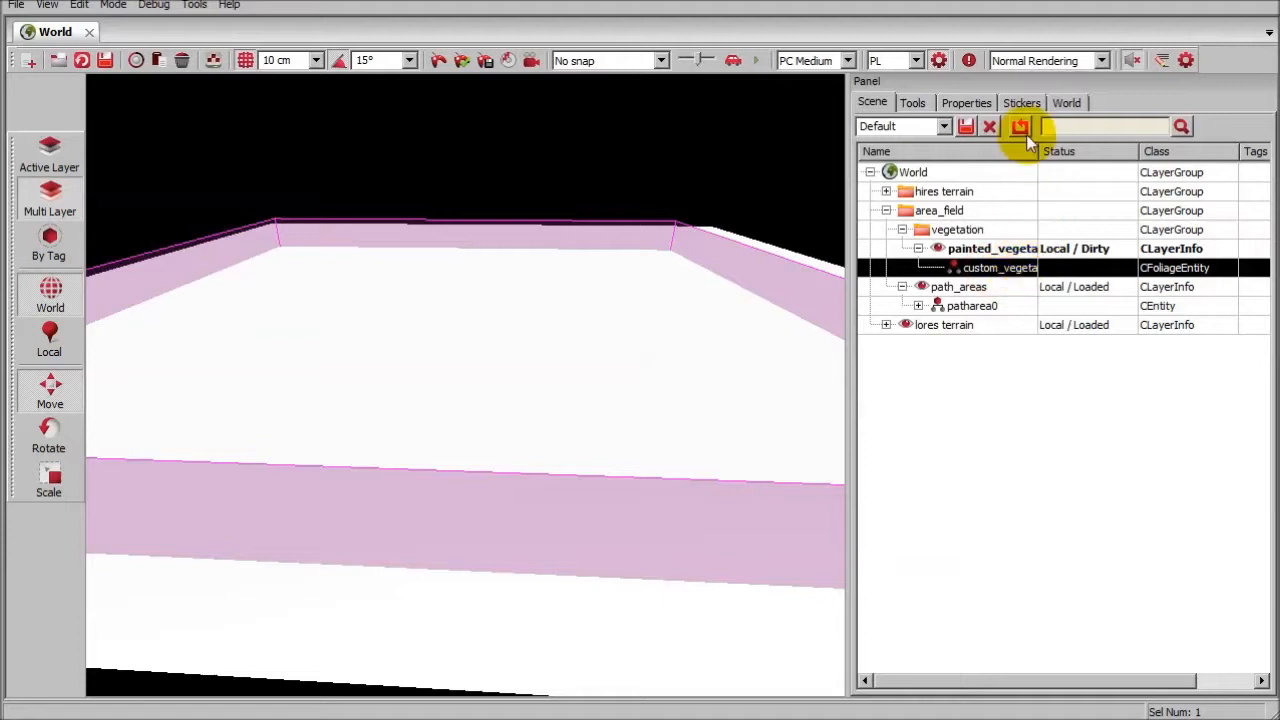
pyautogui.moveTo(1038, 152); pyautogui.dragTo(1076, 152)
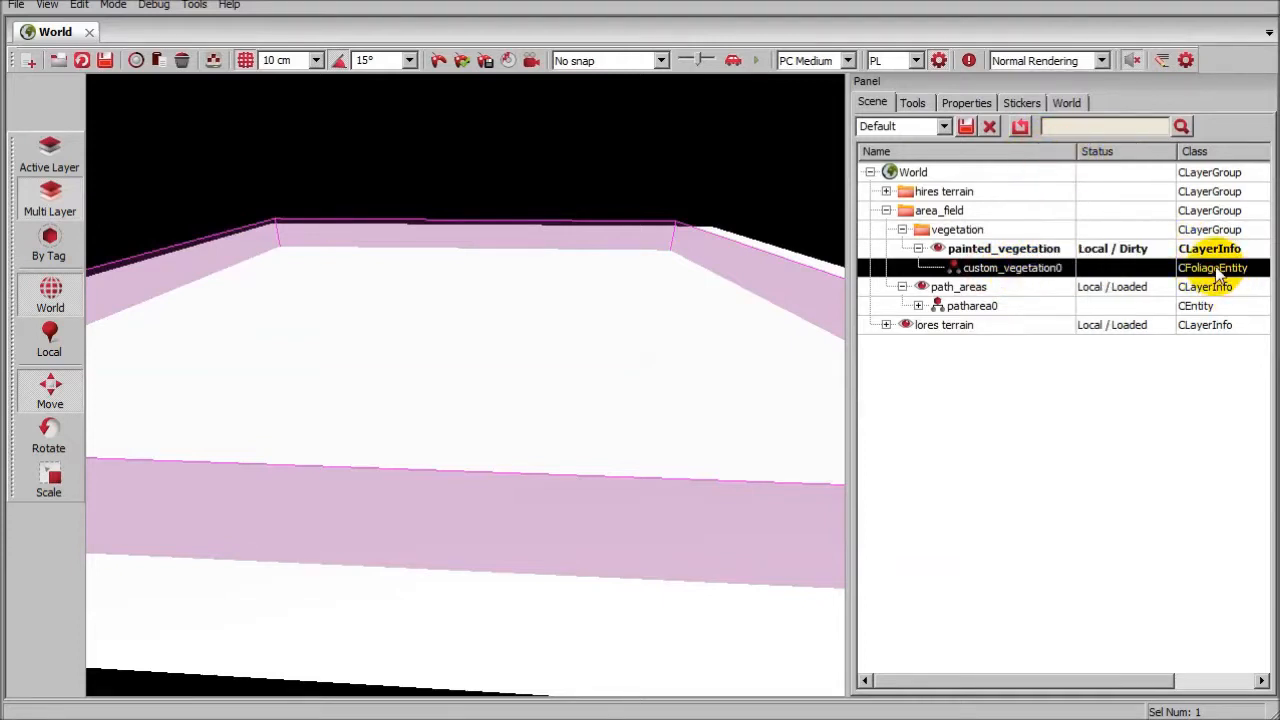
# - Refresh the Vegetation tool so that the painted_vegetation layer's custom vegetation entity is loaded as the foliage entity
pyautogui.click(911, 103)
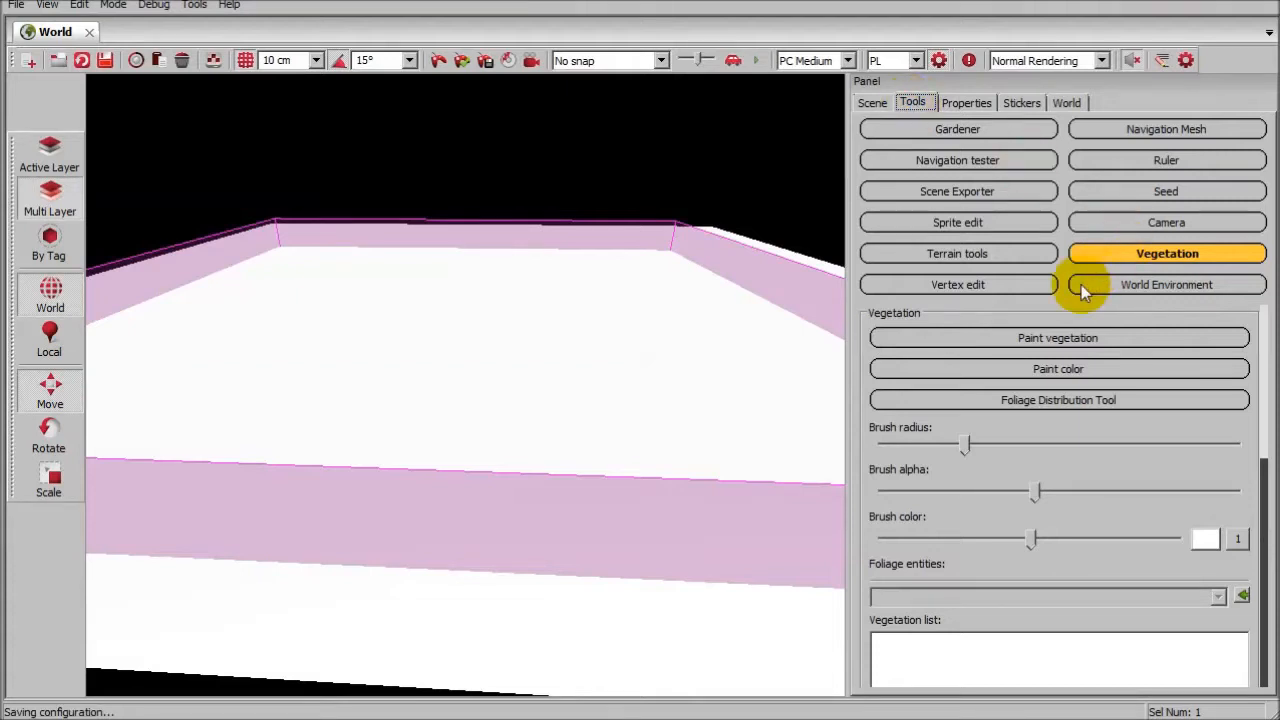
pyautogui.scroll(-1, 1057, 580)
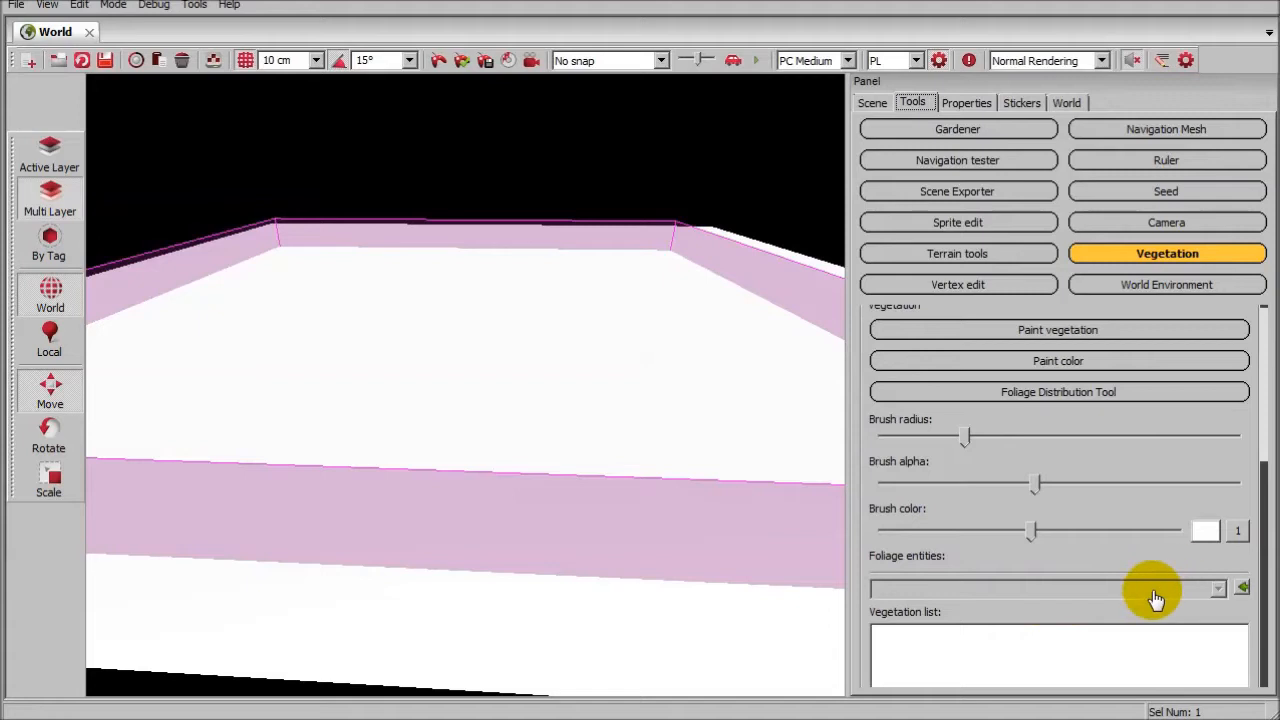
pyautogui.click(1141, 258)
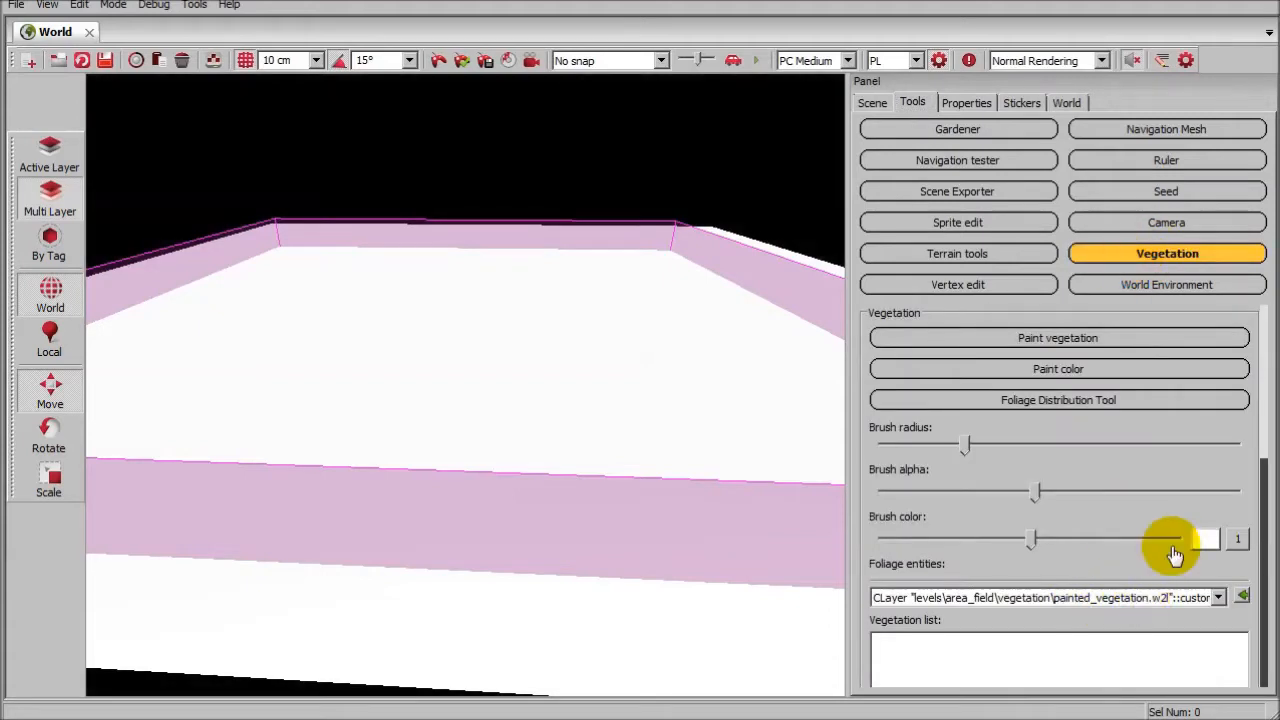
# - Add the burn_pine_a mesh from environment_levels/vegetation/trees to the vegetation list
pyautogui.scroll(-5, 1258, 460)
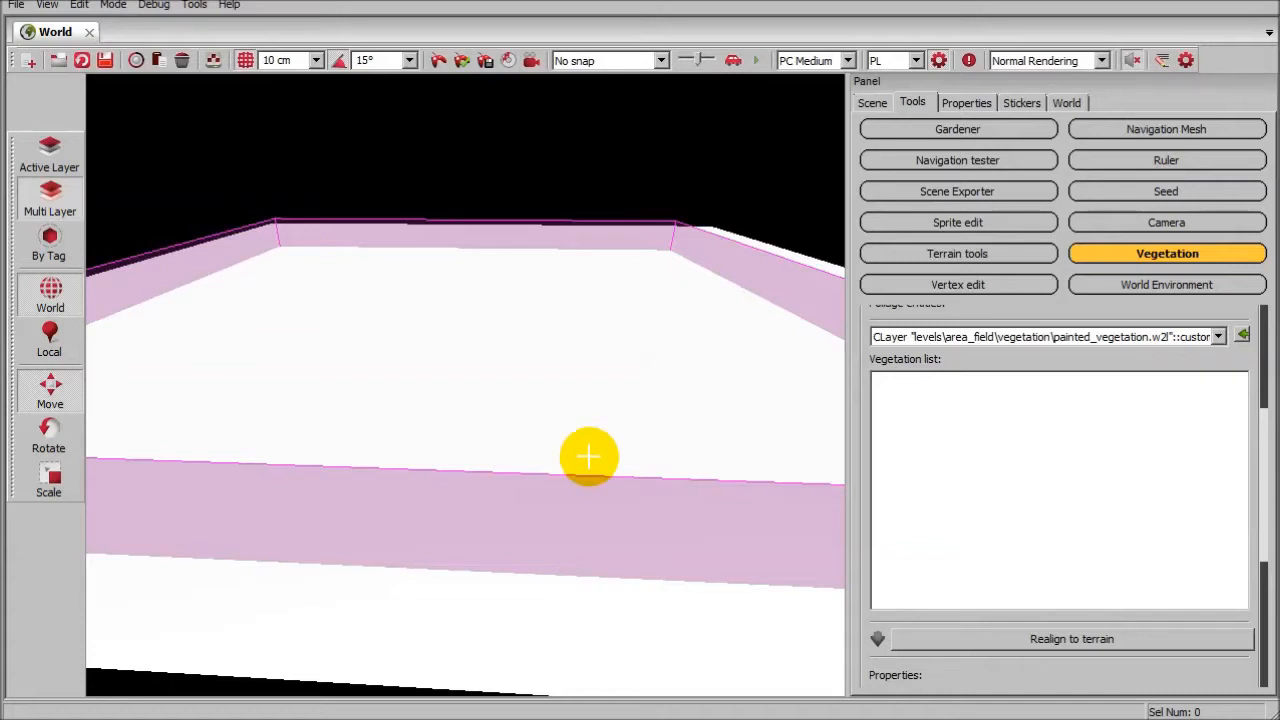
pyautogui.click(215, 57)
pyautogui.click(281, 363)
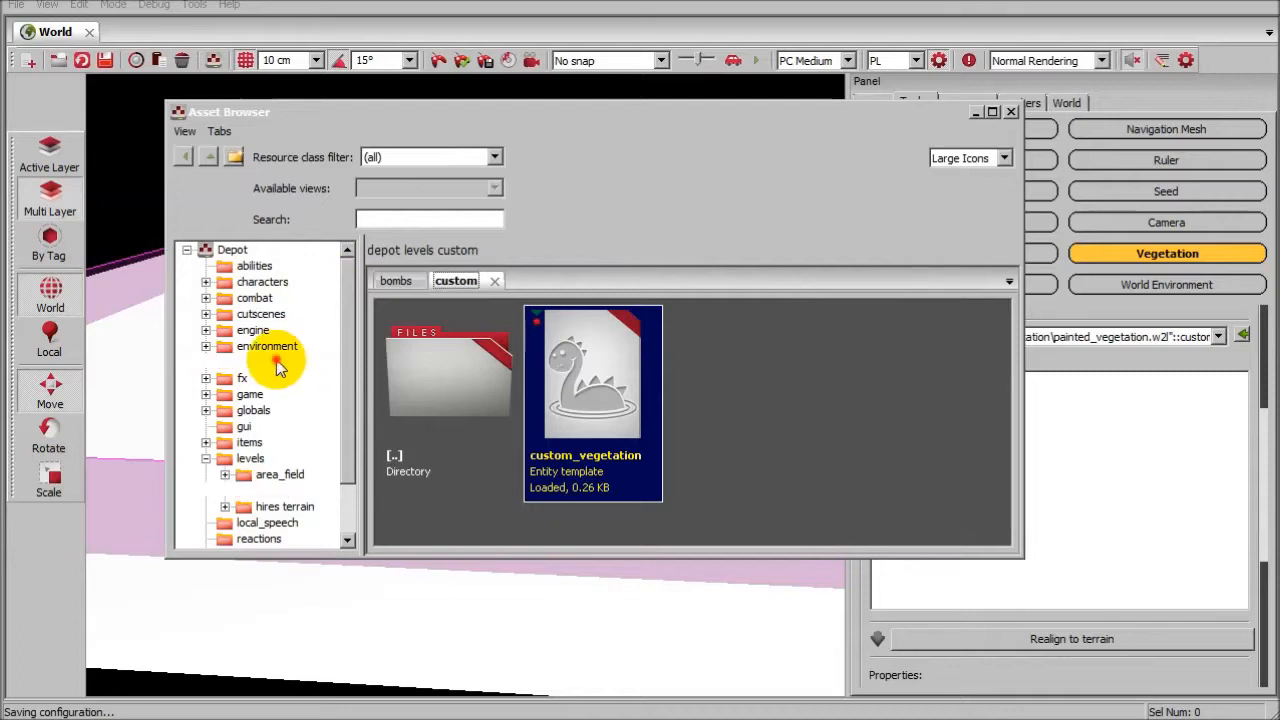
pyautogui.doubleClick(283, 365)
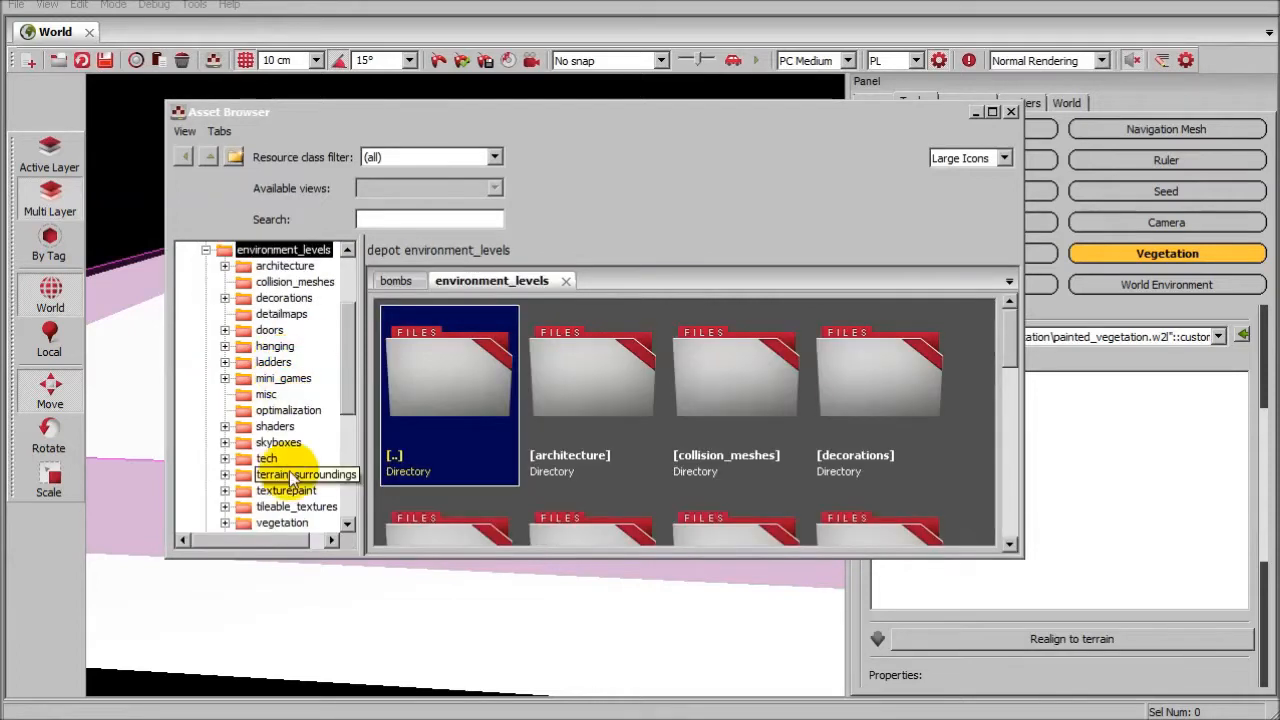
pyautogui.doubleClick(283, 523)
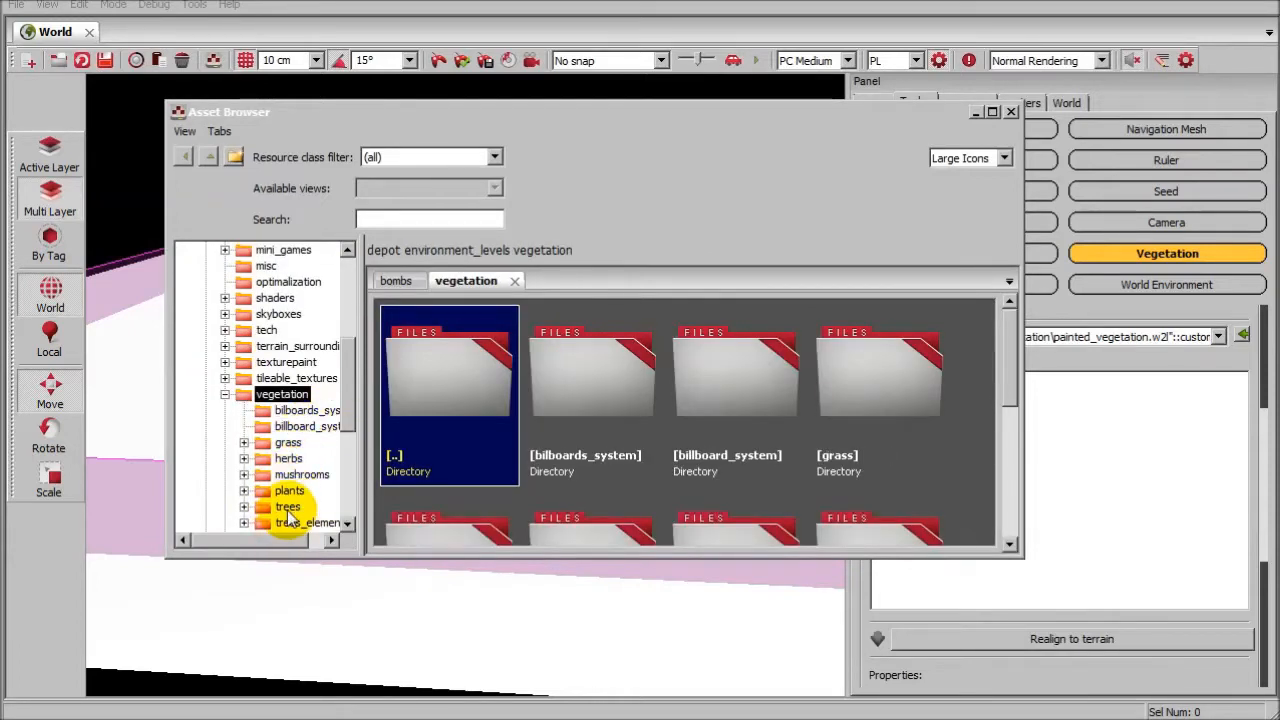
pyautogui.click(287, 506)
pyautogui.click(474, 526)
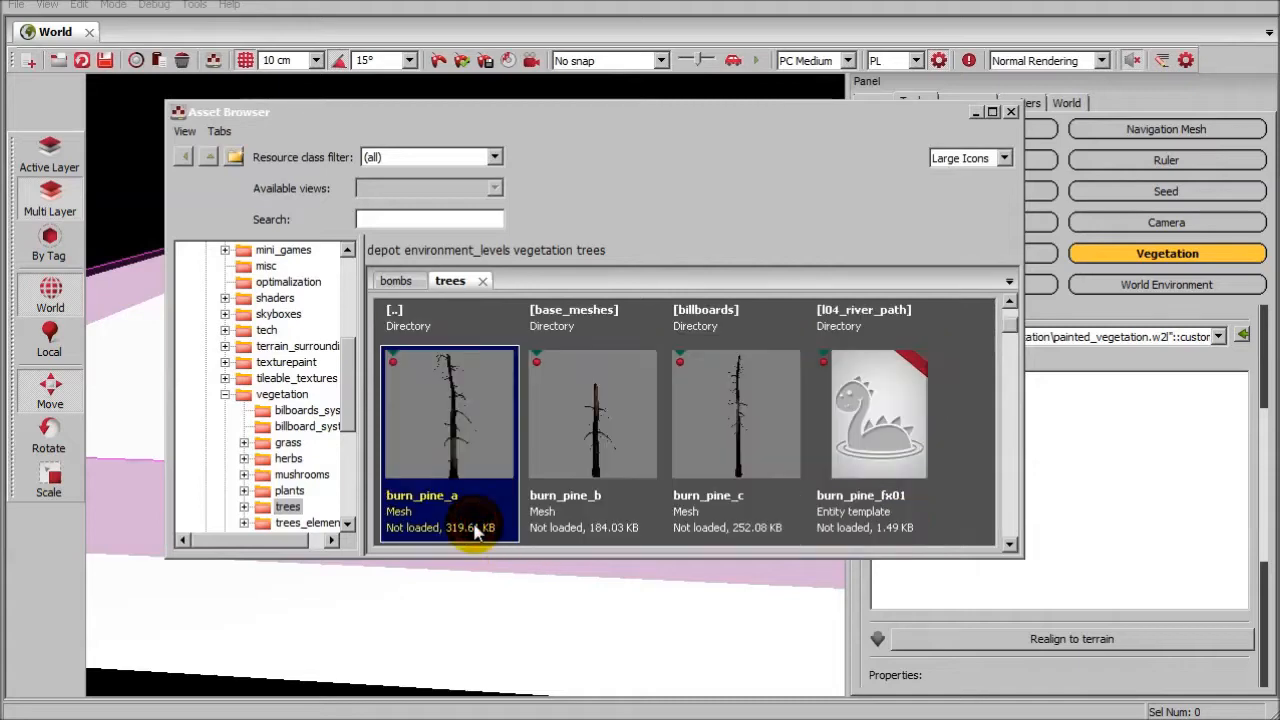
pyautogui.rightClick(1103, 417)
pyautogui.click(1151, 435)
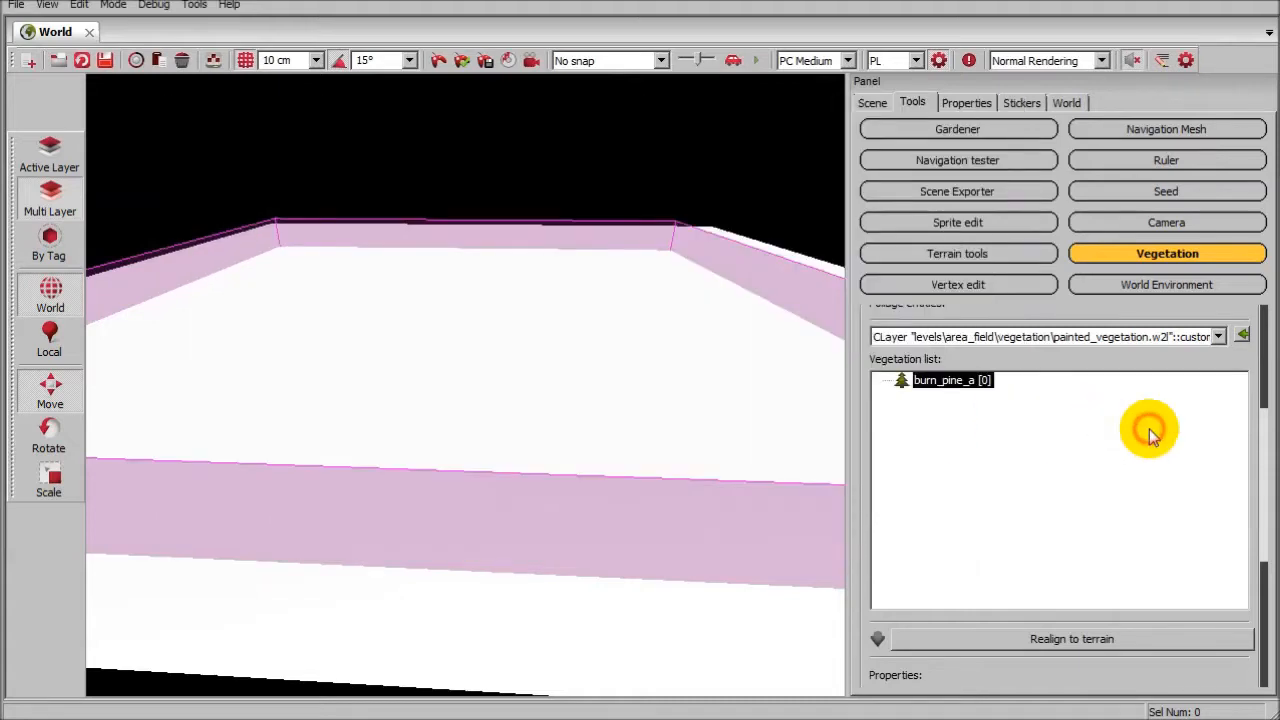
# - Add the drag_thorn_plant_a mesh from the trees folder to the vegetation list
pyautogui.click(213, 60)
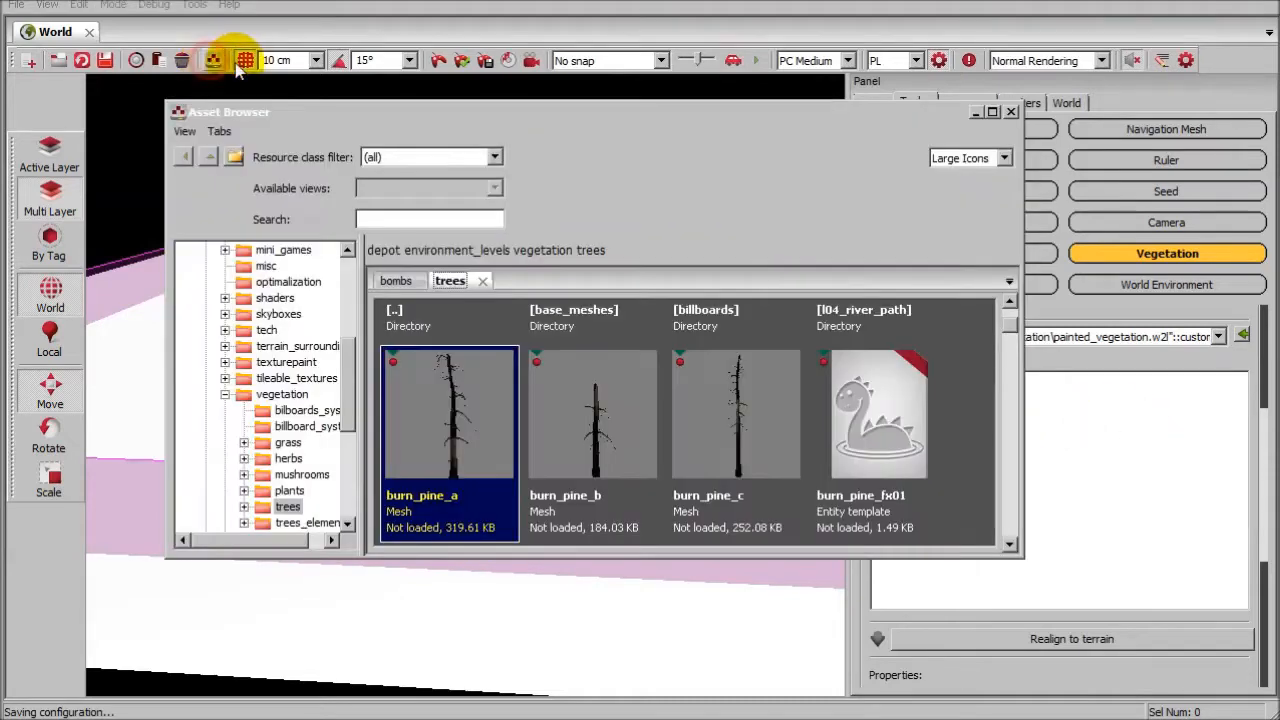
pyautogui.moveTo(1012, 330); pyautogui.dragTo(1013, 342)
pyautogui.click(745, 437)
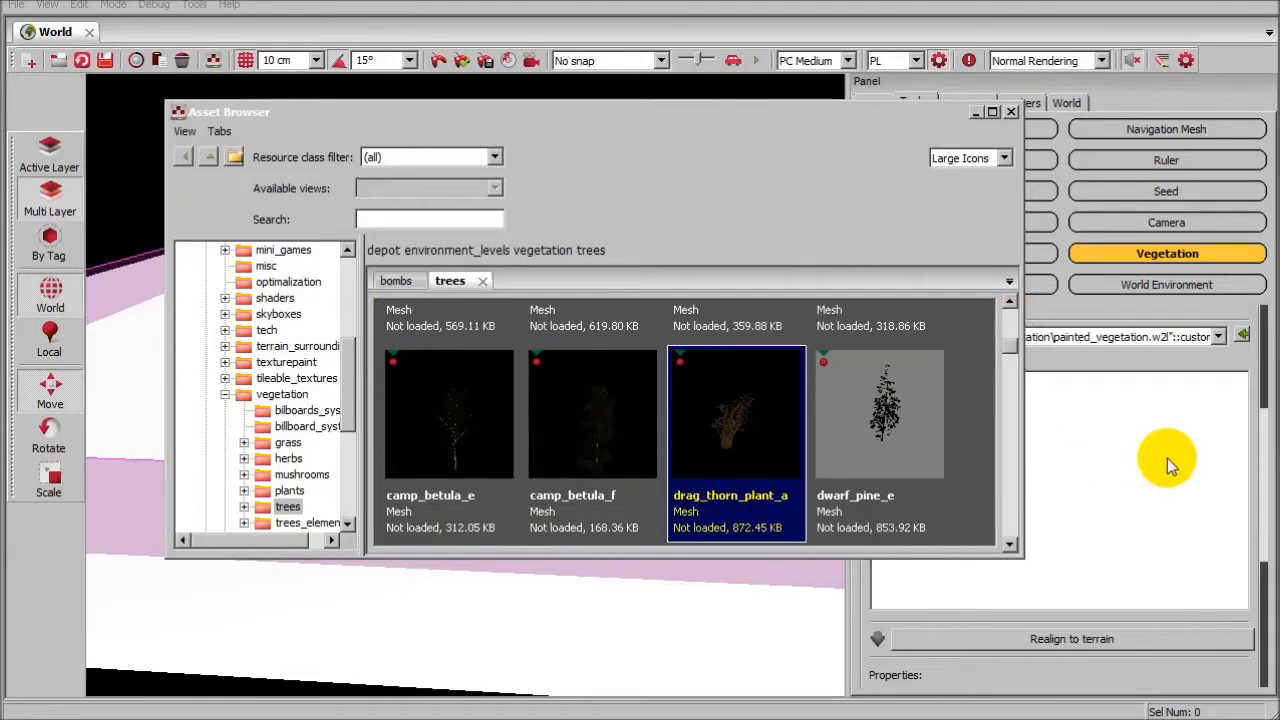
pyautogui.rightClick(1080, 456)
pyautogui.click(1122, 491)
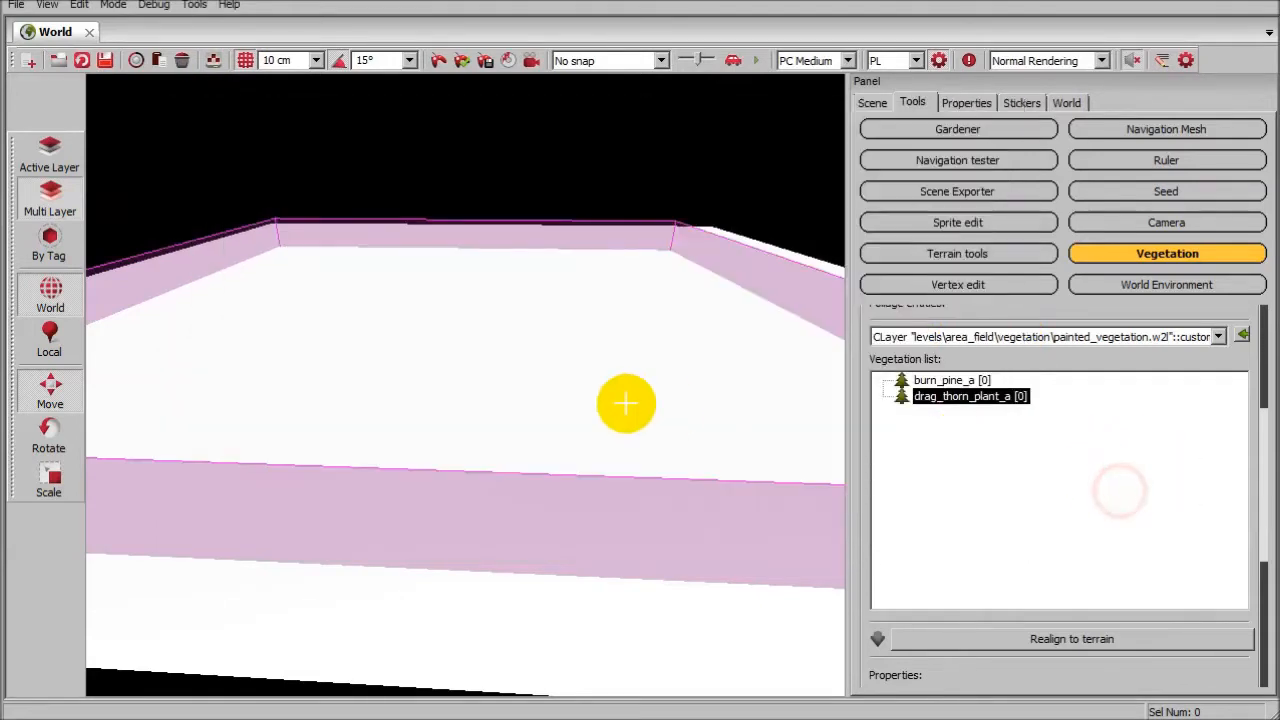
# - Add the port_ltl_01 mesh from the trees folder to the vegetation list
pyautogui.click(216, 58)
pyautogui.moveTo(1012, 349); pyautogui.dragTo(1009, 427)
pyautogui.click(884, 390)
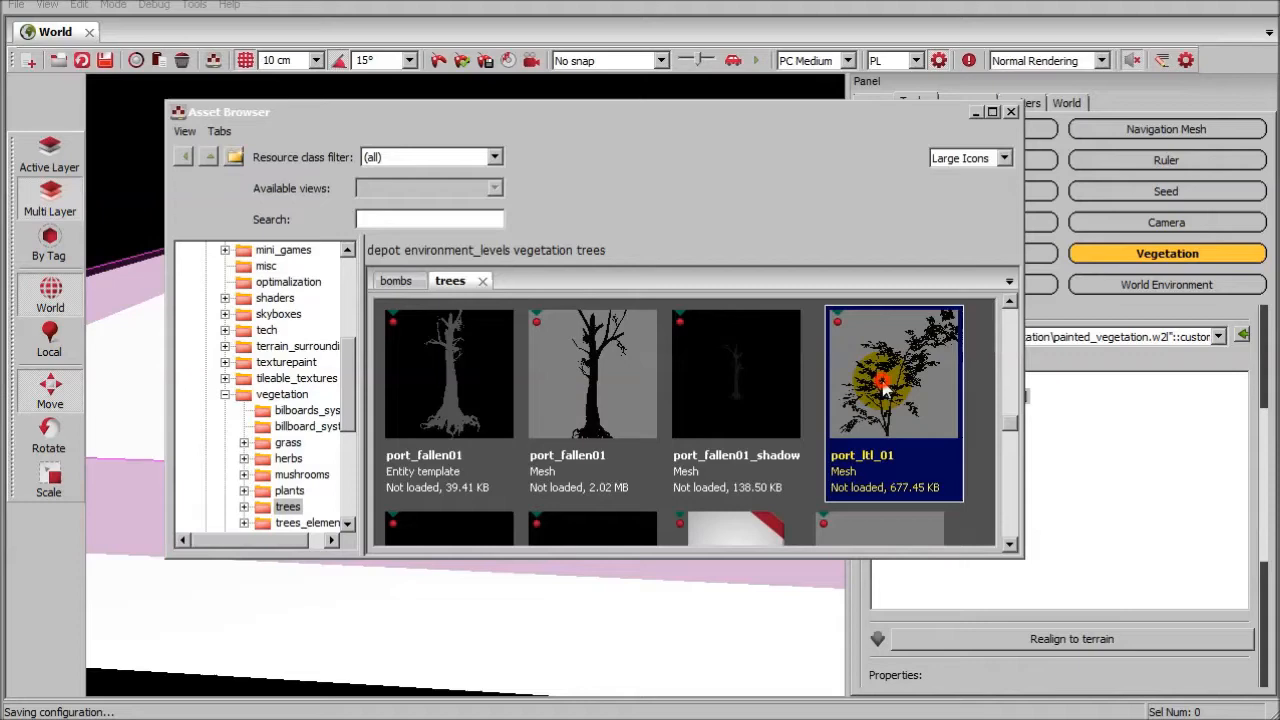
pyautogui.rightClick(1062, 508)
pyautogui.click(1088, 548)
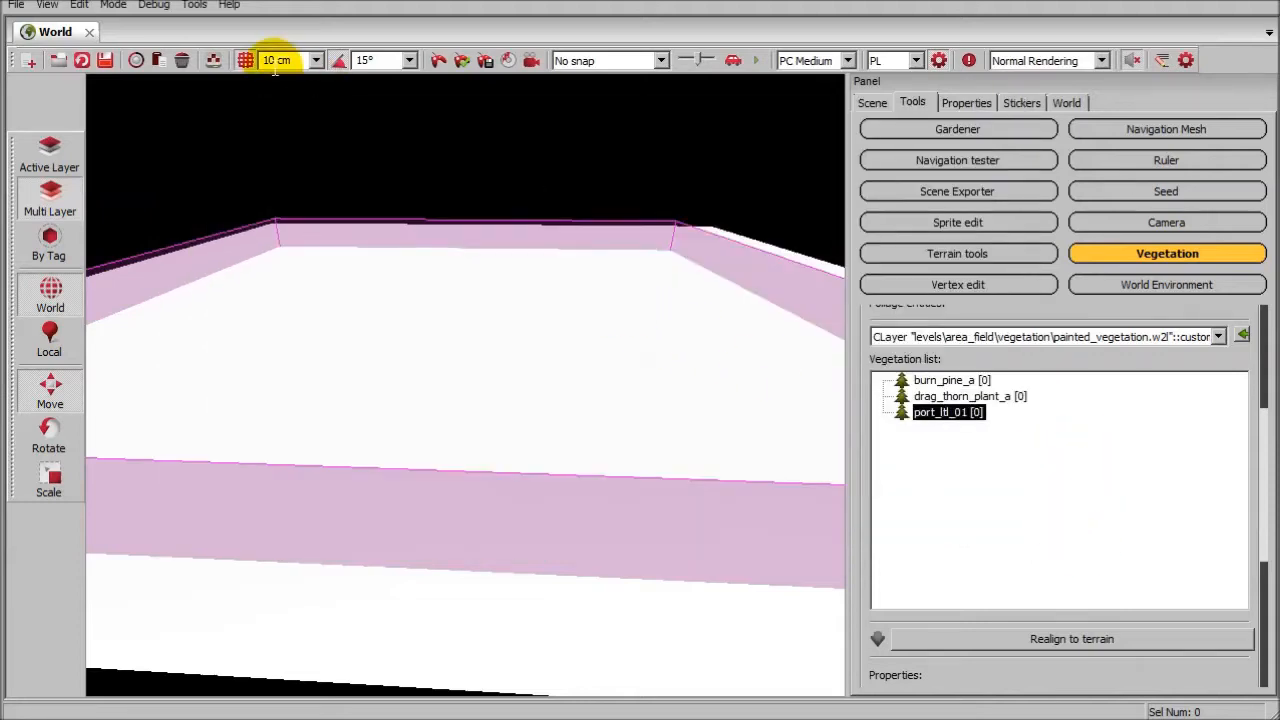
# - Add the veg_pumpfru01 mesh from the vegetation plants folder to the vegetation list
pyautogui.click(210, 59)
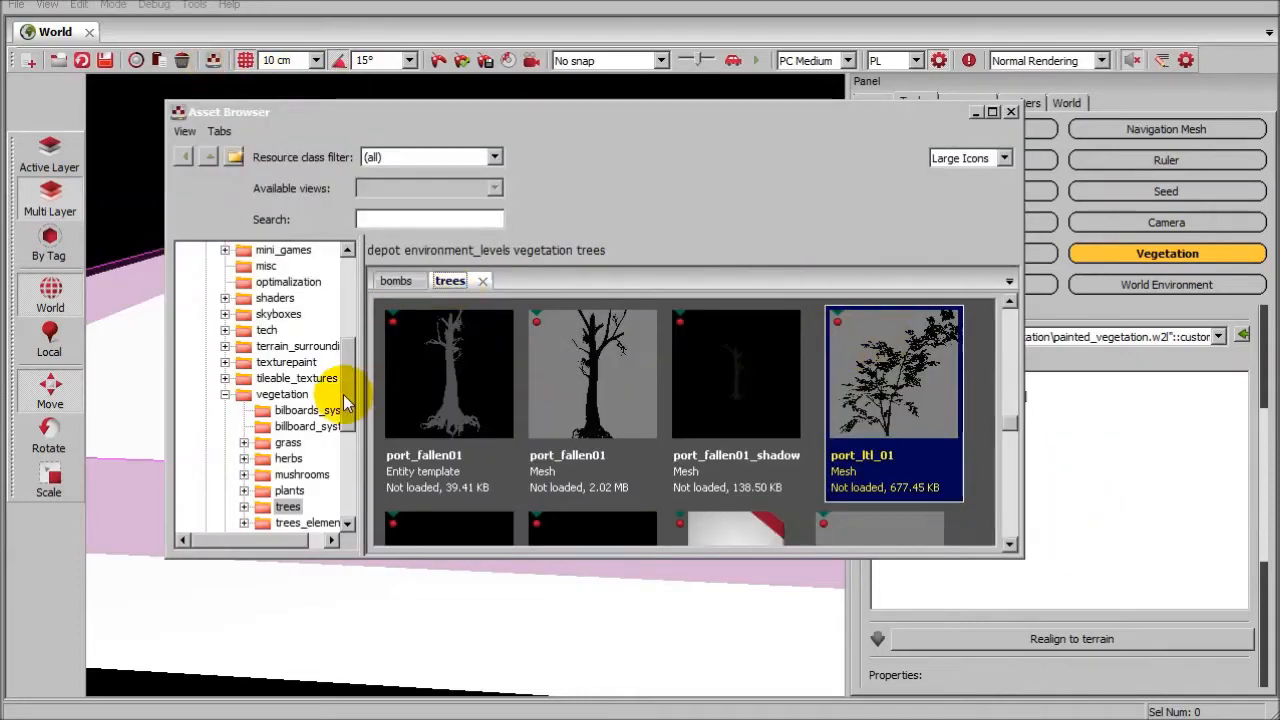
pyautogui.click(289, 491)
pyautogui.moveTo(1012, 343); pyautogui.dragTo(1006, 495)
pyautogui.click(829, 480)
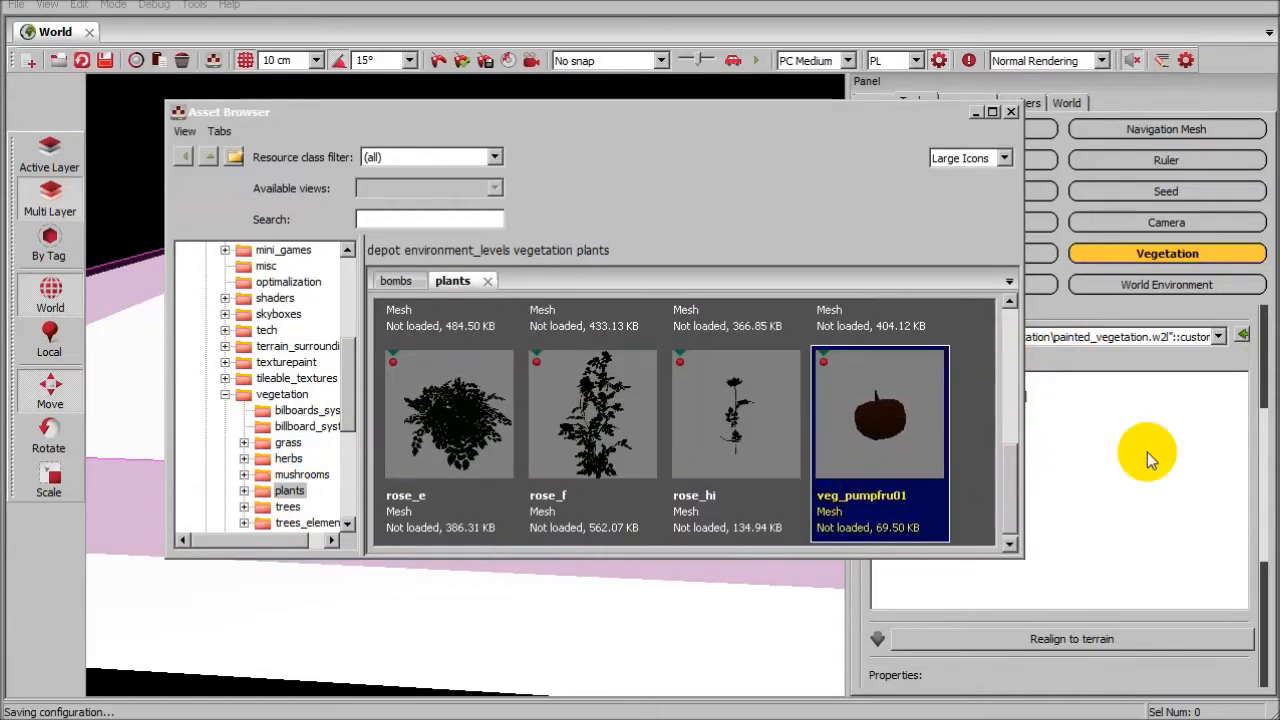
pyautogui.rightClick(1066, 512)
pyautogui.click(1090, 547)
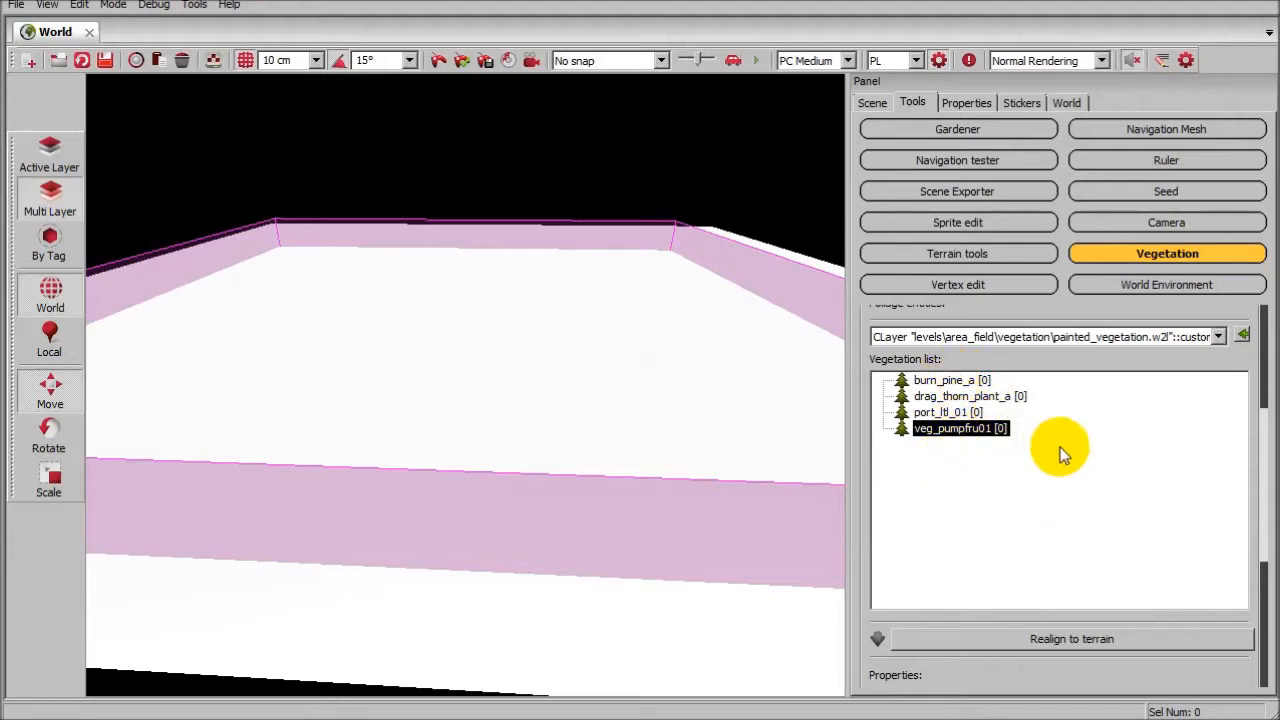
# - Select burn_pine_a as the vegetation, turn on Paint vegetation and paint a row of these trees along the terrain's near edge
pyautogui.click(948, 380)
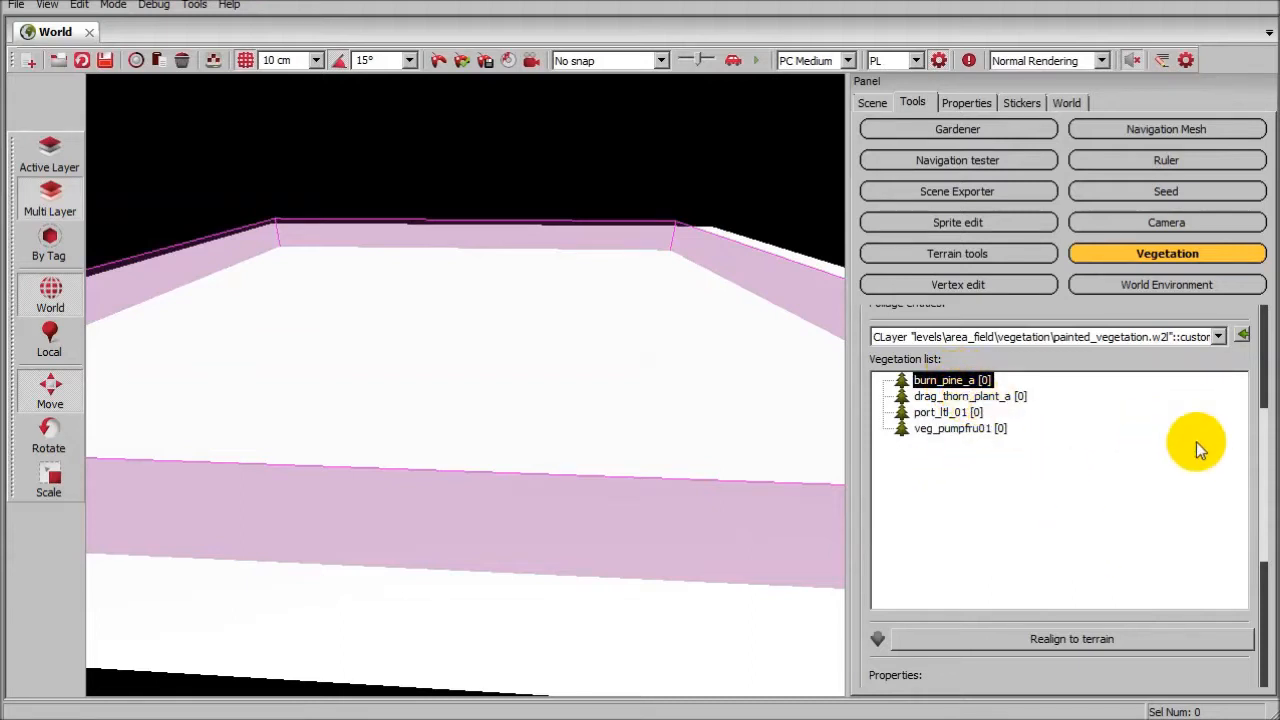
pyautogui.scroll(-2, 1263, 480)
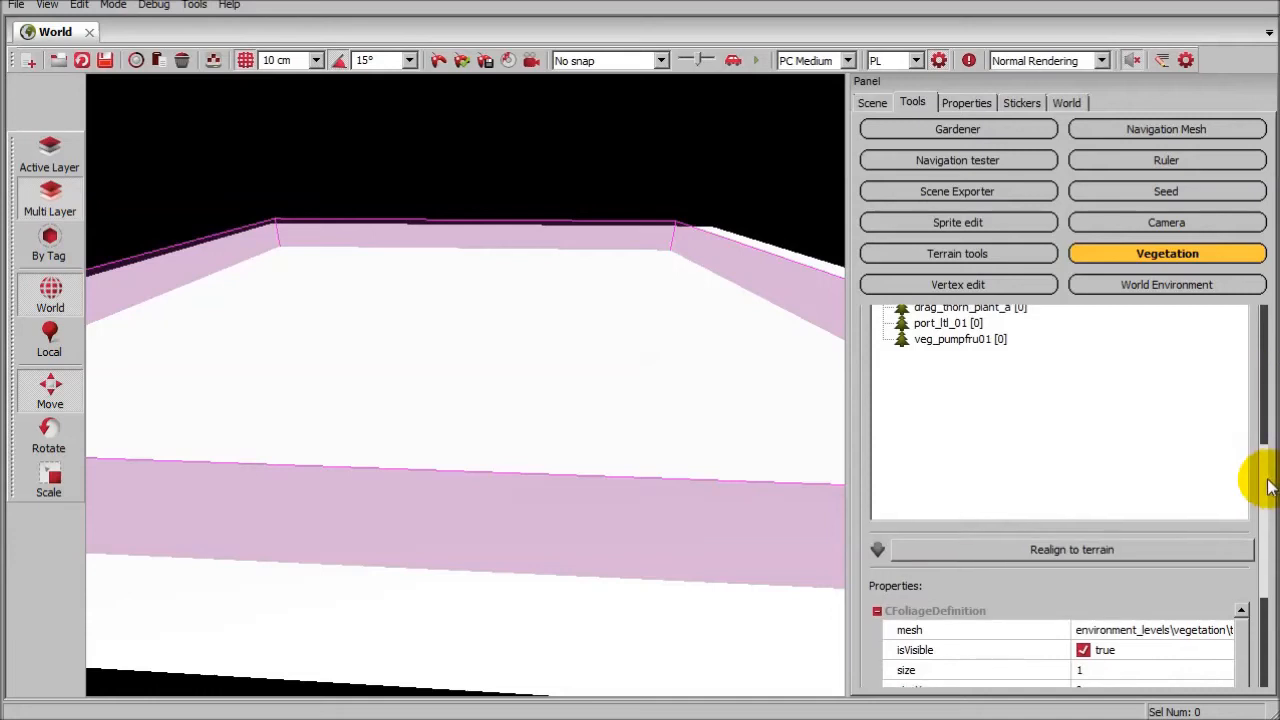
pyautogui.scroll(8, 1260, 480)
pyautogui.click(1055, 345)
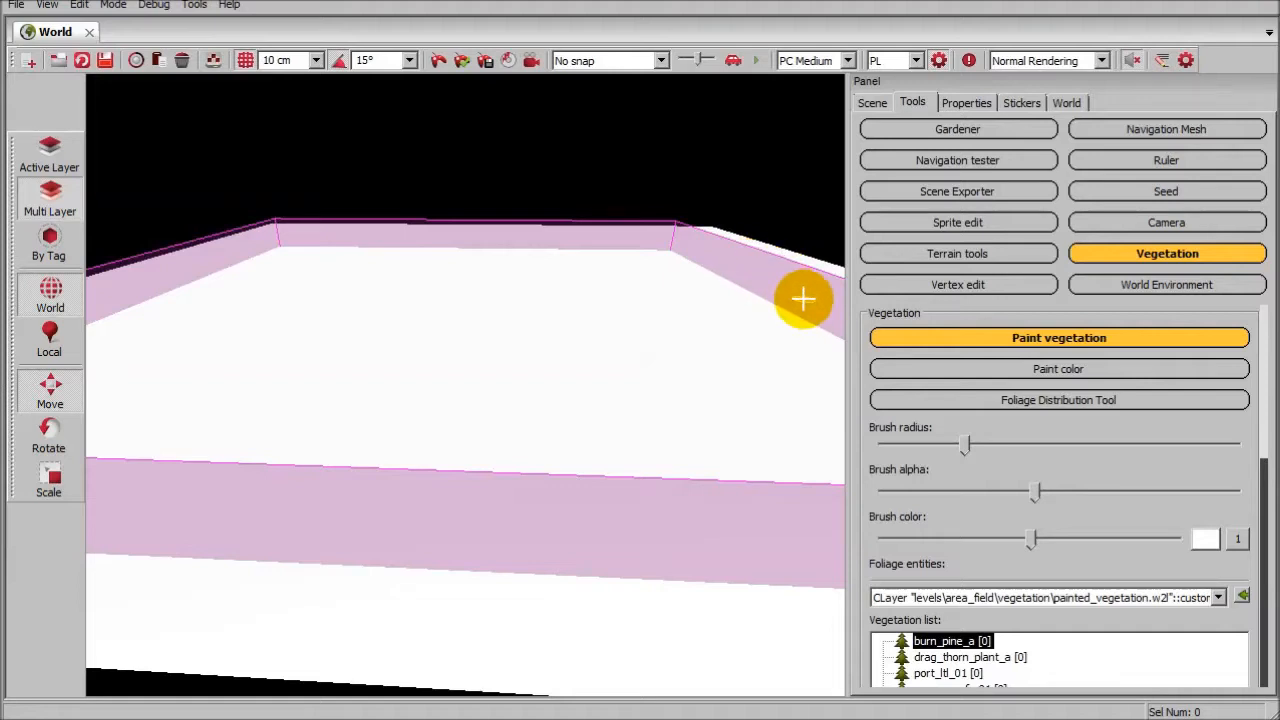
pyautogui.click(605, 585)
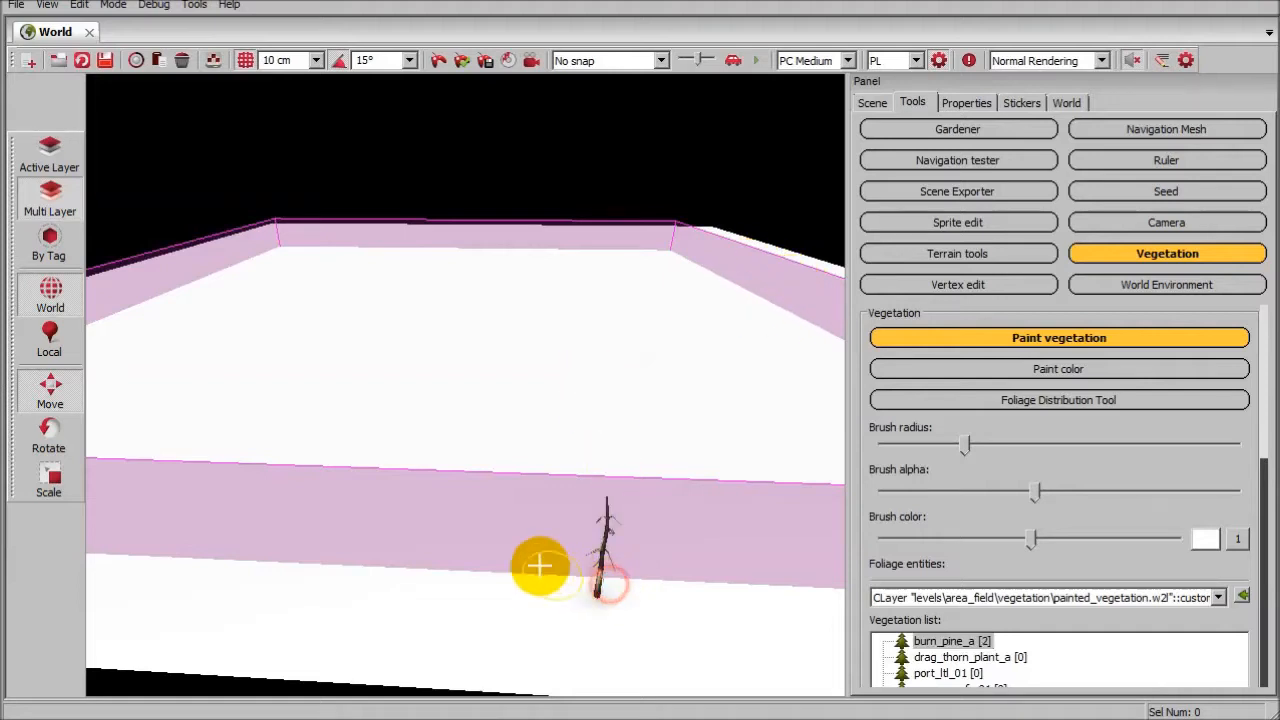
pyautogui.moveTo(411, 587); pyautogui.dragTo(640, 600)
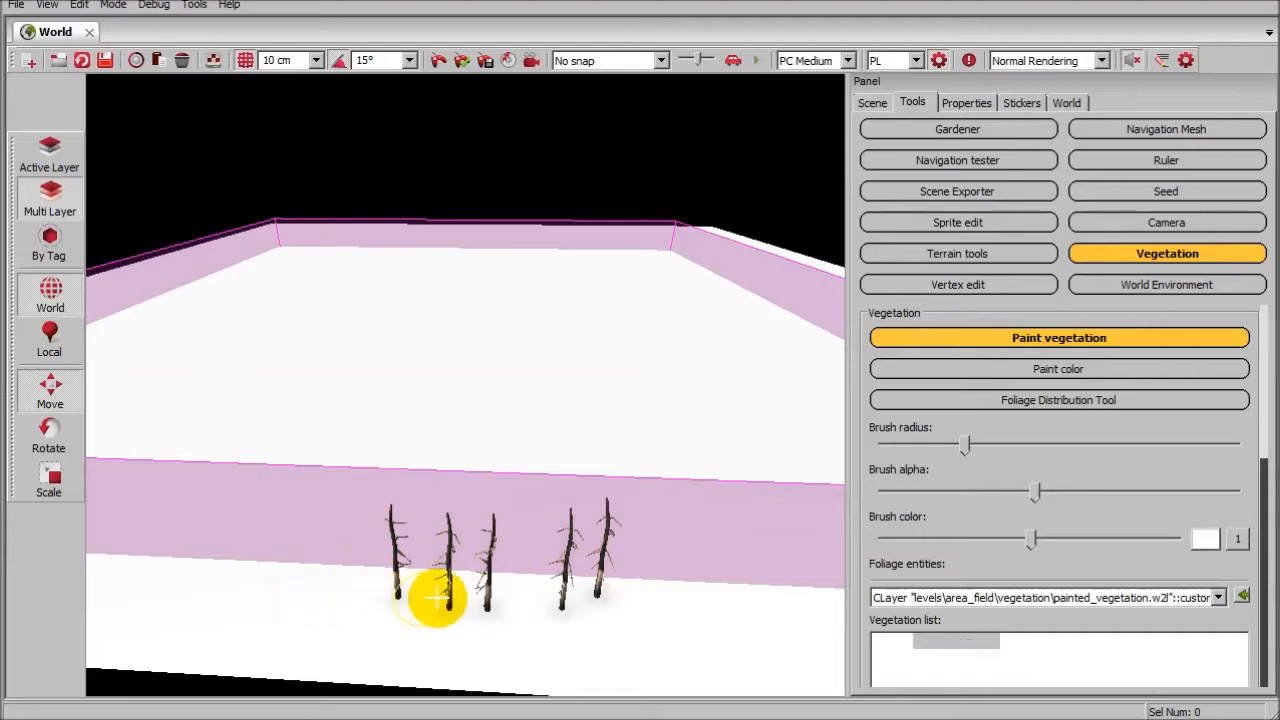
# - Paint drag_thorn_plant_a shrubs over the ground among the burn pines and move in close to inspect them
pyautogui.click(950, 657)
pyautogui.moveTo(645, 600)
pyautogui.mouseDown()
pyautogui.moveTo(560, 630)
pyautogui.moveTo(414, 534)
pyautogui.moveTo(337, 543)
pyautogui.moveTo(591, 557)
pyautogui.moveTo(597, 635)
pyautogui.mouseUp()
pyautogui.press('w')
pyautogui.moveTo(597, 635)
pyautogui.mouseDown(button='right')
pyautogui.moveTo(595, 696)
pyautogui.moveTo(594, 634)
pyautogui.mouseUp(button='right')
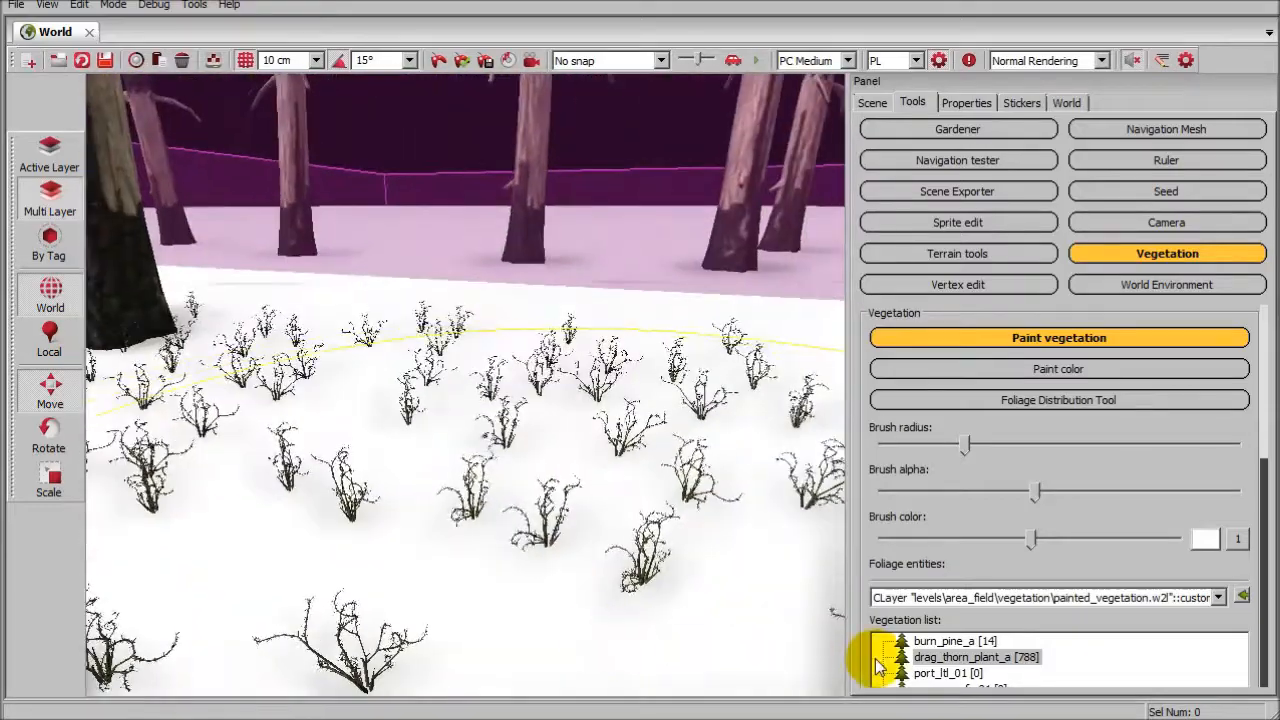
# - Paint several port_ltl_01 trees among the burn pines and thorn plants
pyautogui.click(940, 675)
pyautogui.click(610, 306)
pyautogui.click(400, 280)
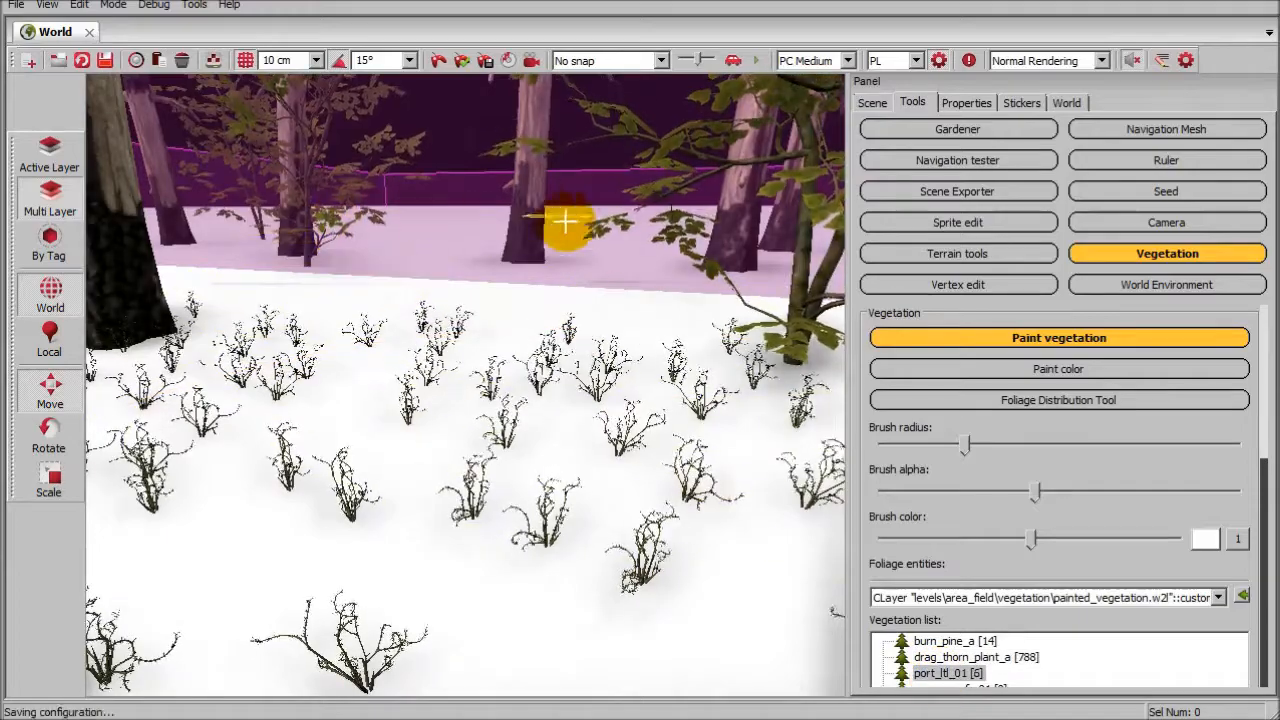
pyautogui.click(560, 214)
pyautogui.click(346, 373)
pyautogui.moveTo(505, 366); pyautogui.dragTo(505, 430, button='right')
# - Select burn_pine_a, drag_thorn_plant_a and port_ltl_01 together in the vegetation list and paint all three in one stroke
pyautogui.moveTo(1258, 437); pyautogui.dragTo(1261, 530)
pyautogui.keyDown('shift'); pyautogui.click(960, 528); pyautogui.keyUp('shift')
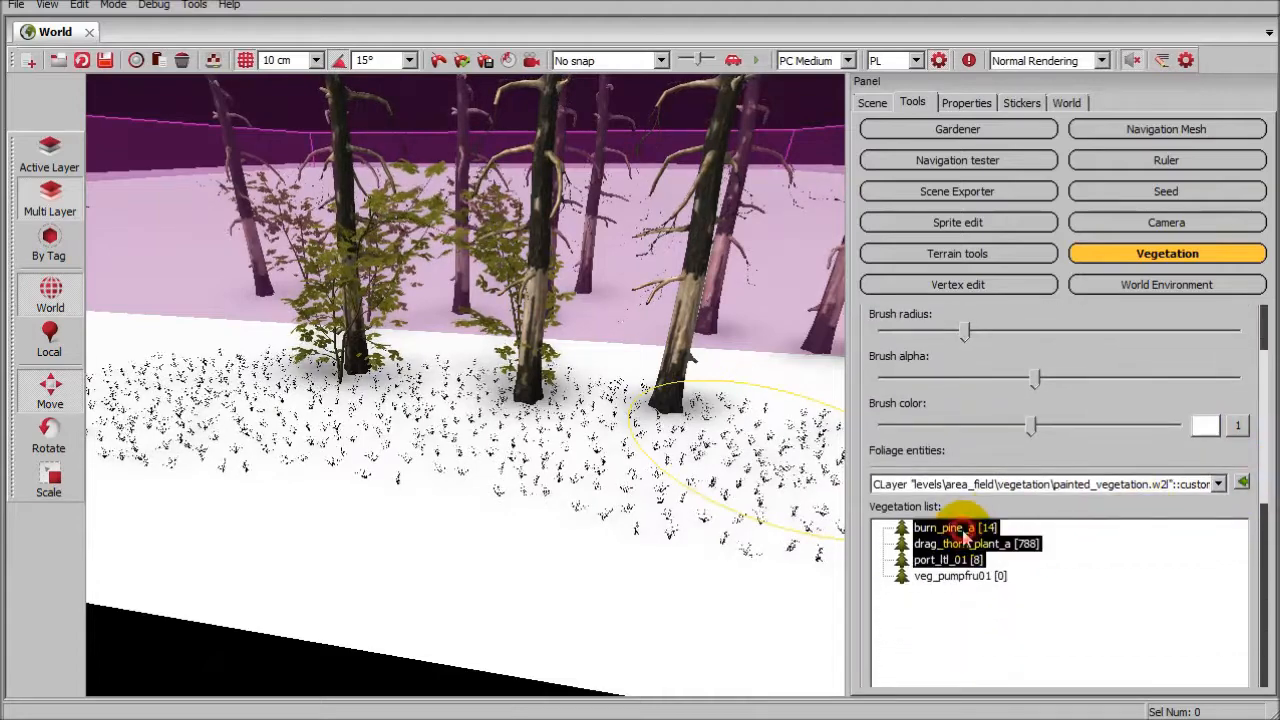
pyautogui.moveTo(665, 398)
pyautogui.mouseDown()
pyautogui.moveTo(609, 354)
pyautogui.moveTo(280, 434)
pyautogui.moveTo(286, 343)
pyautogui.moveTo(591, 514)
pyautogui.moveTo(650, 390)
pyautogui.moveTo(471, 443)
pyautogui.moveTo(286, 451)
pyautogui.moveTo(634, 503)
pyautogui.moveTo(682, 497)
pyautogui.mouseUp()
pyautogui.press('s')
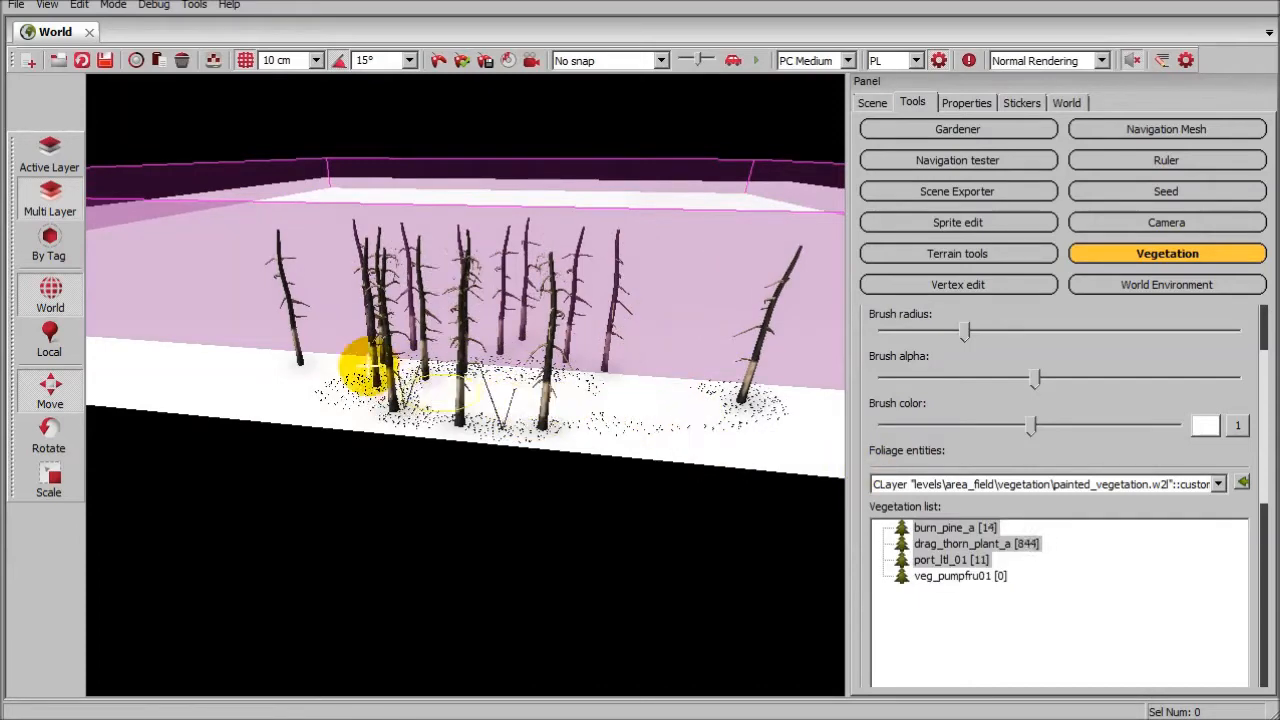
# - Erase the painted burn pines, thorn plants and port_ltl_01 trees along the terrain's near edge
pyautogui.moveTo(680, 432)
pyautogui.mouseDown()
pyautogui.moveTo(737, 380)
pyautogui.moveTo(280, 323)
pyautogui.moveTo(463, 352)
pyautogui.mouseUp()
pyautogui.moveTo(530, 320); pyautogui.dragTo(443, 370)
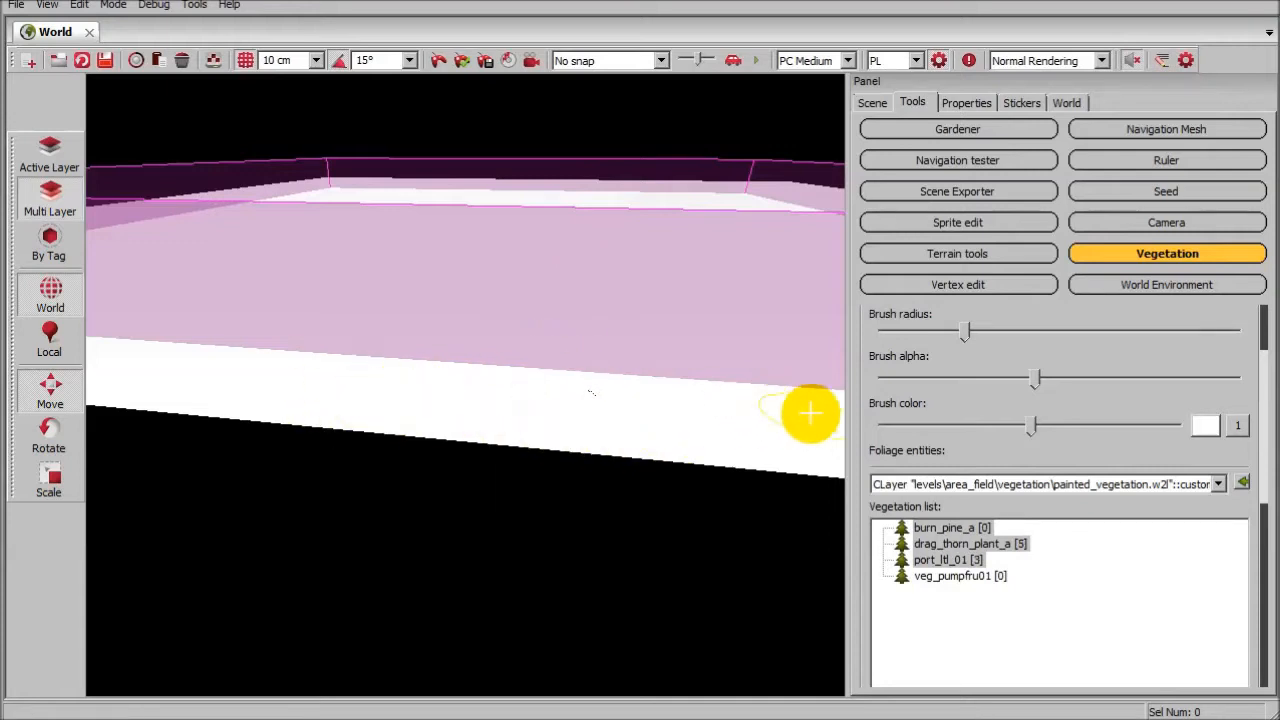
# - Paint only burn_pine_a along the near edge with a reduced brush radius, and again with a larger radius
pyautogui.click(945, 528)
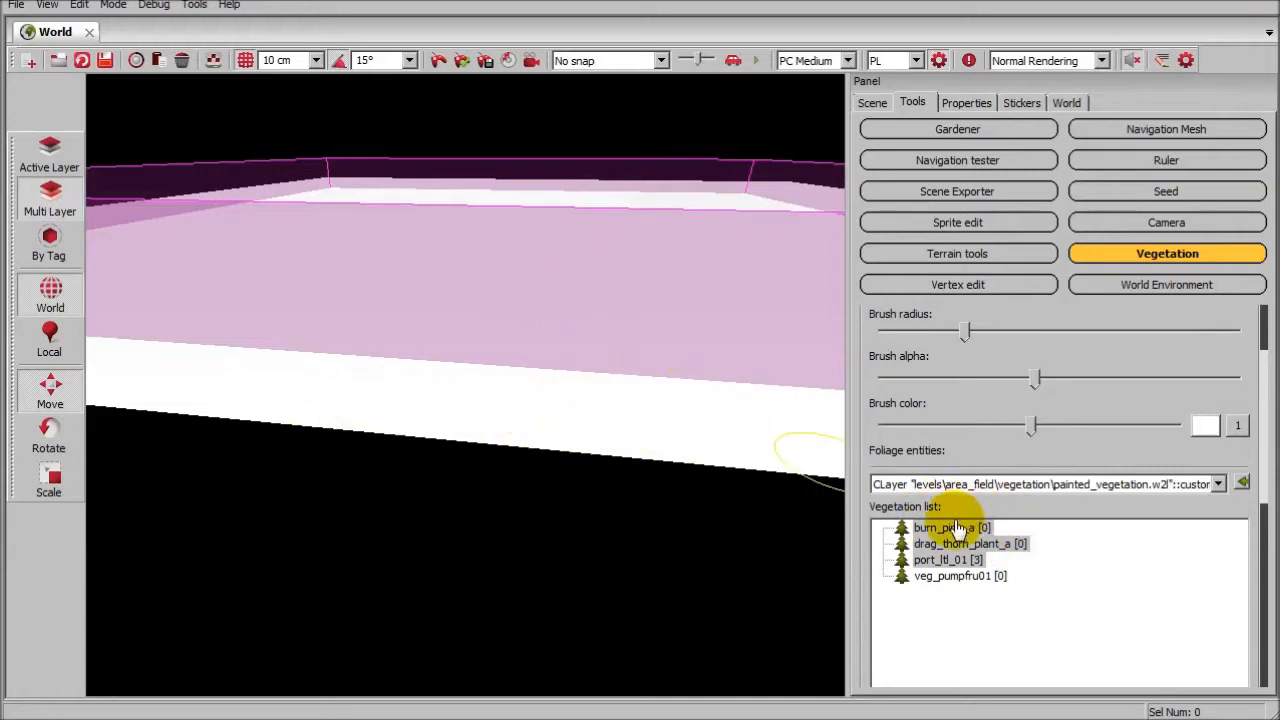
pyautogui.click(963, 337)
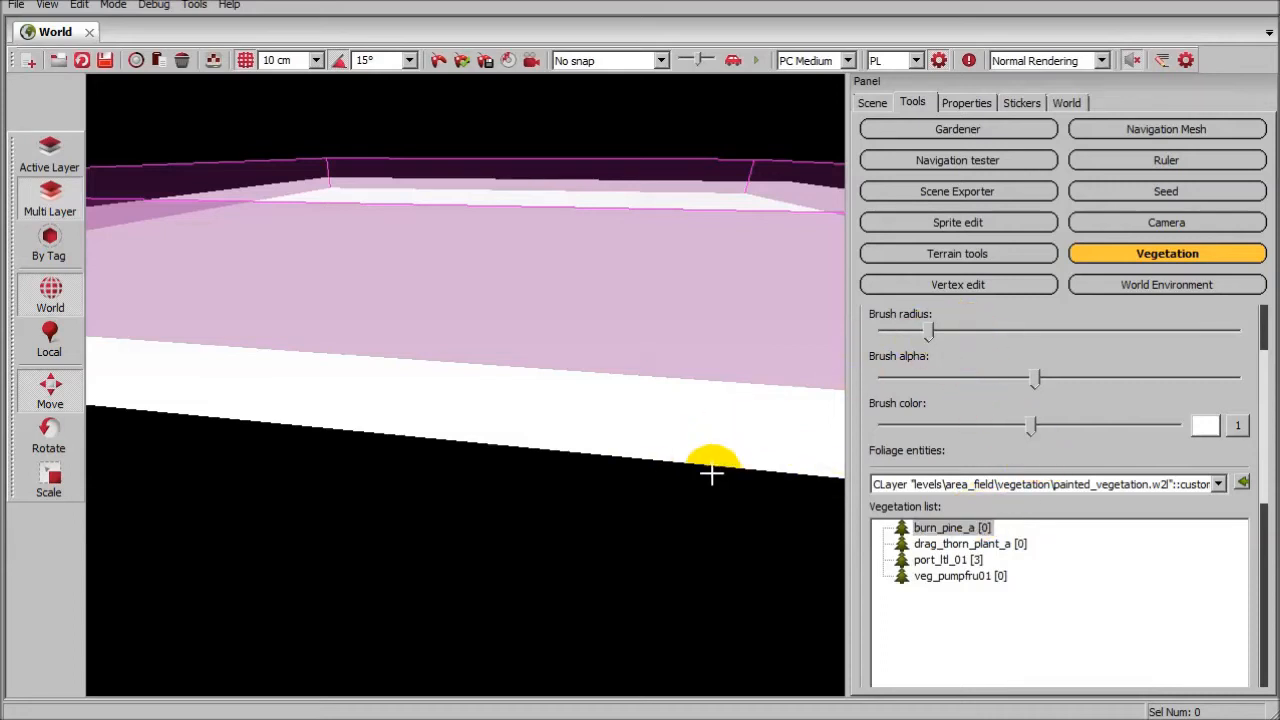
pyautogui.moveTo(694, 386)
pyautogui.mouseDown()
pyautogui.moveTo(491, 371)
pyautogui.moveTo(734, 386)
pyautogui.mouseUp()
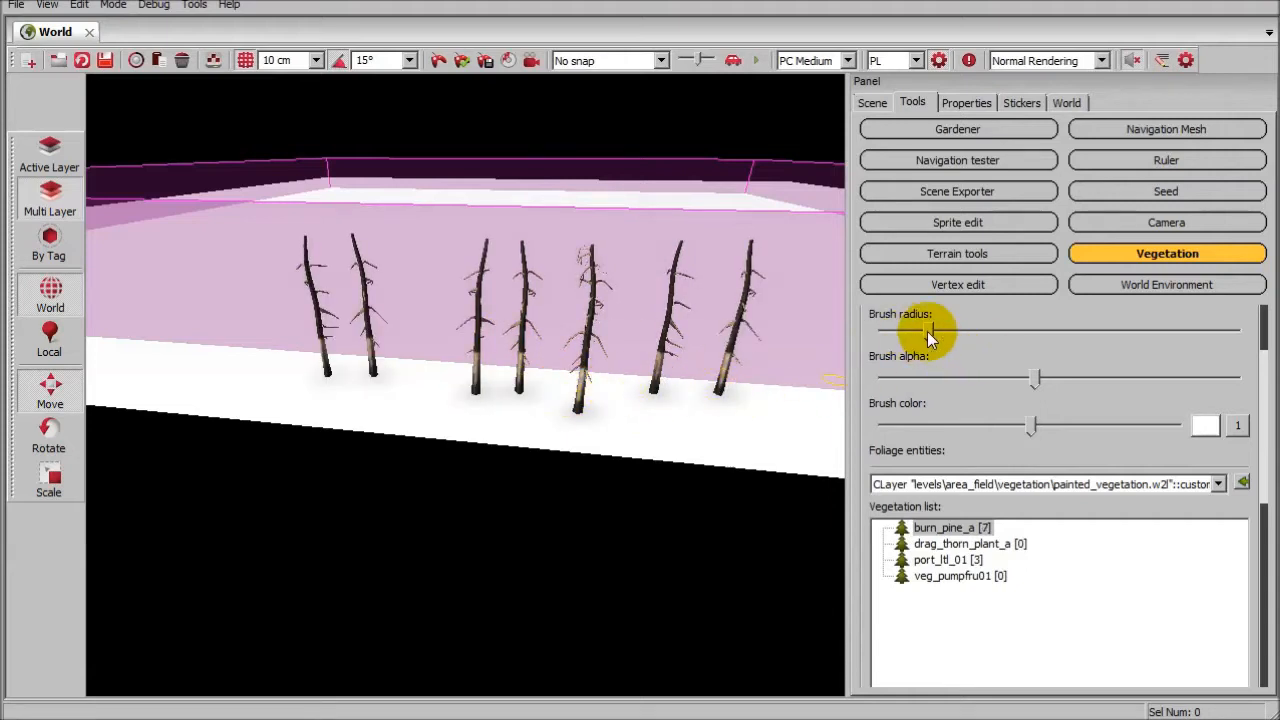
pyautogui.moveTo(732, 366)
pyautogui.mouseDown()
pyautogui.moveTo(649, 374)
pyautogui.moveTo(323, 351)
pyautogui.moveTo(626, 363)
pyautogui.moveTo(418, 371)
pyautogui.moveTo(586, 357)
pyautogui.moveTo(978, 385)
pyautogui.mouseUp()
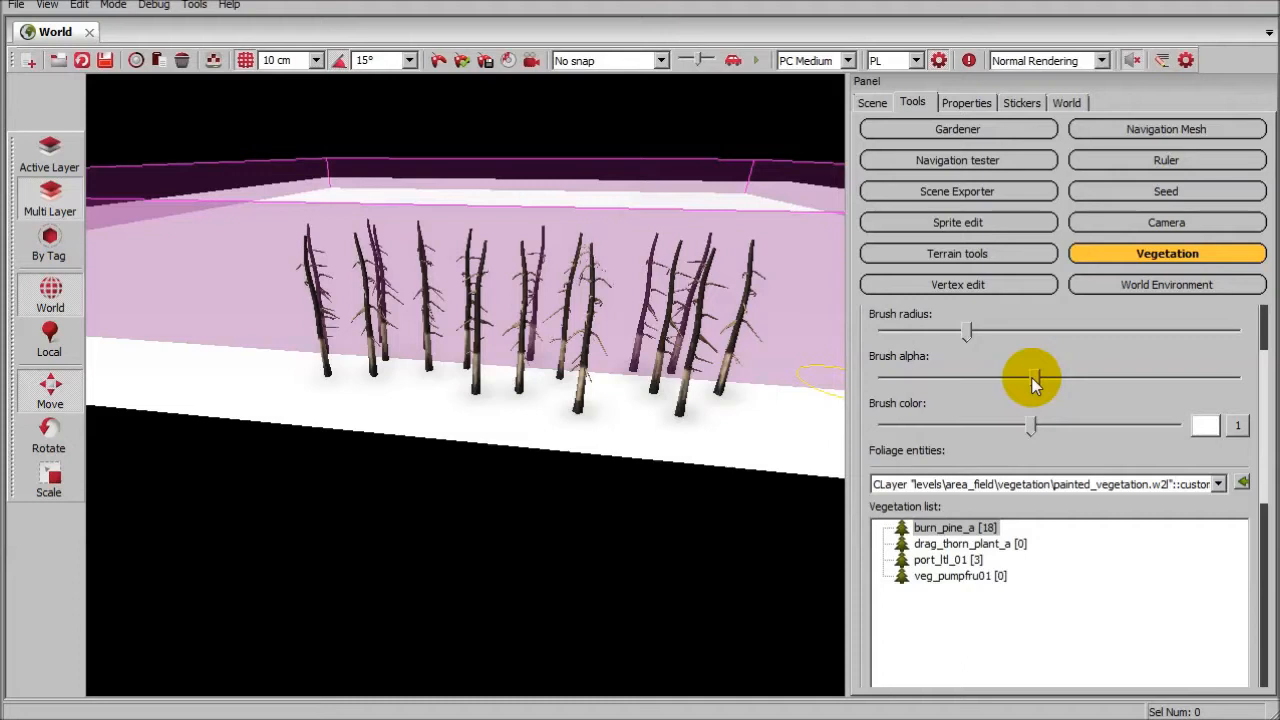
# - Raise the brush alpha to its maximum and paint more burn pines into the existing group
pyautogui.moveTo(1035, 378); pyautogui.dragTo(1238, 378)
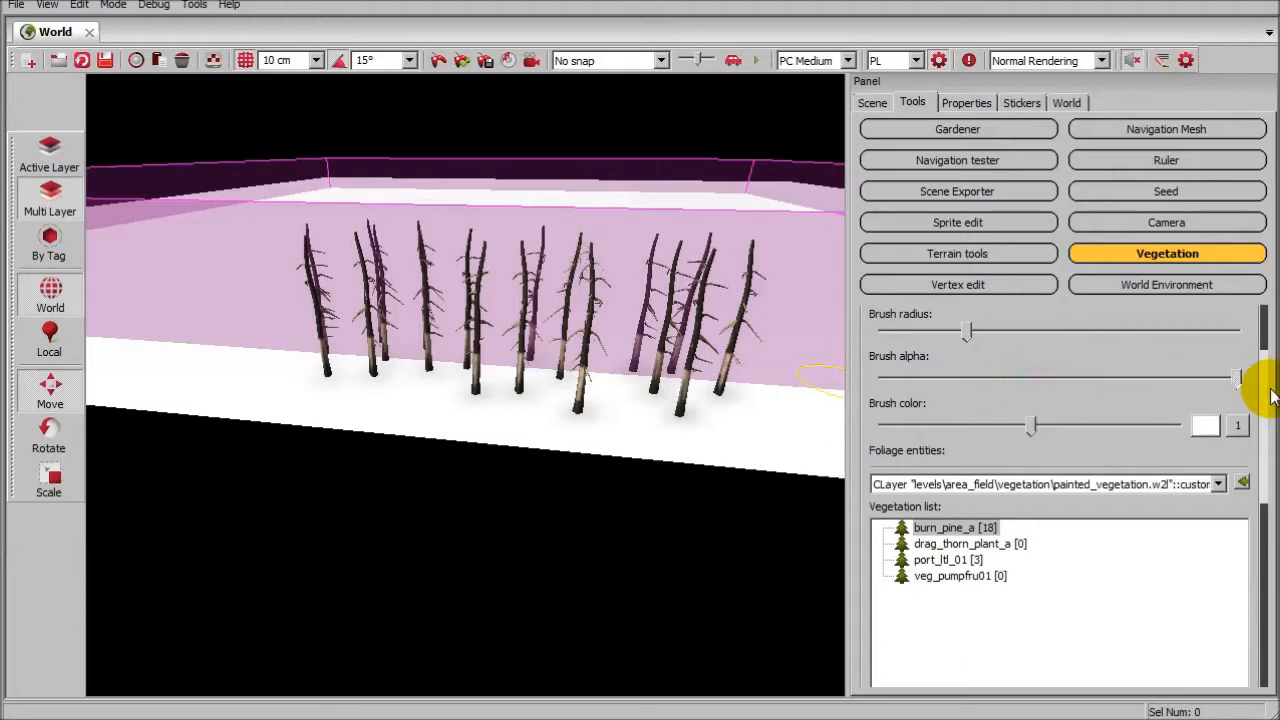
pyautogui.moveTo(571, 351)
pyautogui.mouseDown()
pyautogui.moveTo(389, 380)
pyautogui.moveTo(580, 400)
pyautogui.mouseUp()
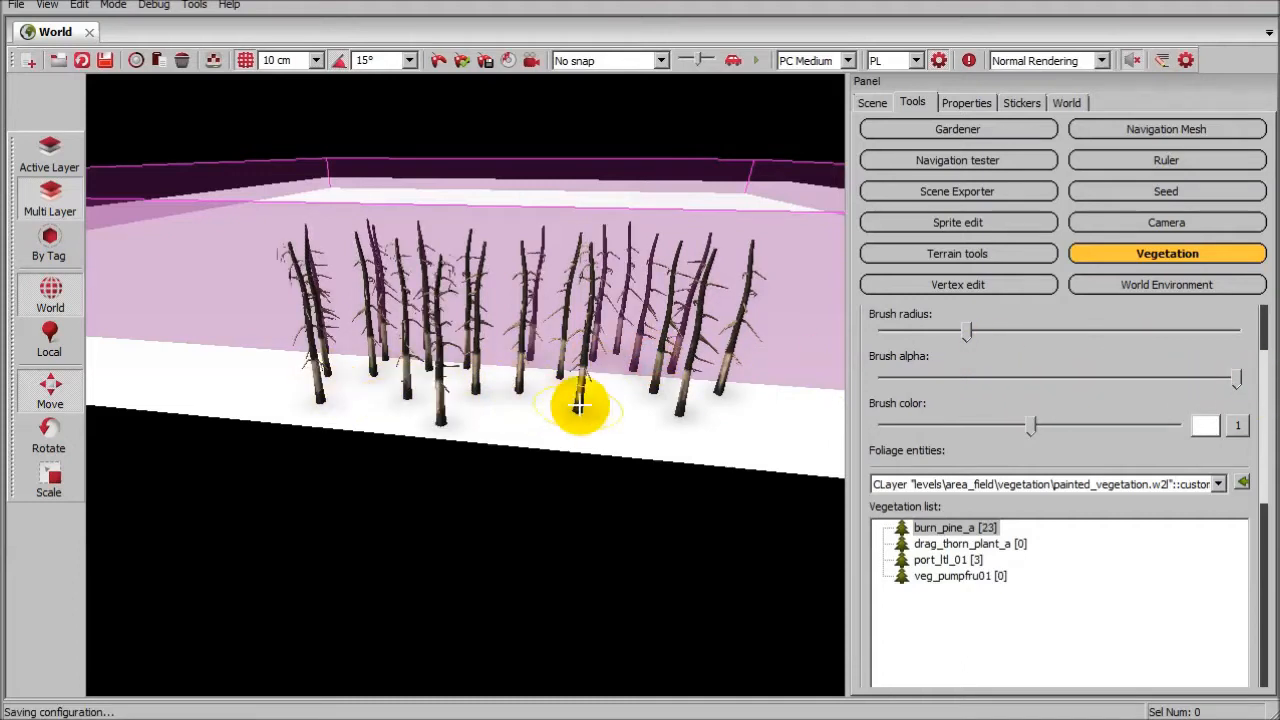
# - Enlarge the brush radius and erase the burn pines, including another test row painted along the near edge
pyautogui.moveTo(965, 337); pyautogui.dragTo(1053, 335)
pyautogui.moveTo(714, 366)
pyautogui.keyDown('ctrl'); pyautogui.mouseDown()
pyautogui.moveTo(437, 343)
pyautogui.moveTo(584, 382)
pyautogui.mouseUp(); pyautogui.keyUp('ctrl')
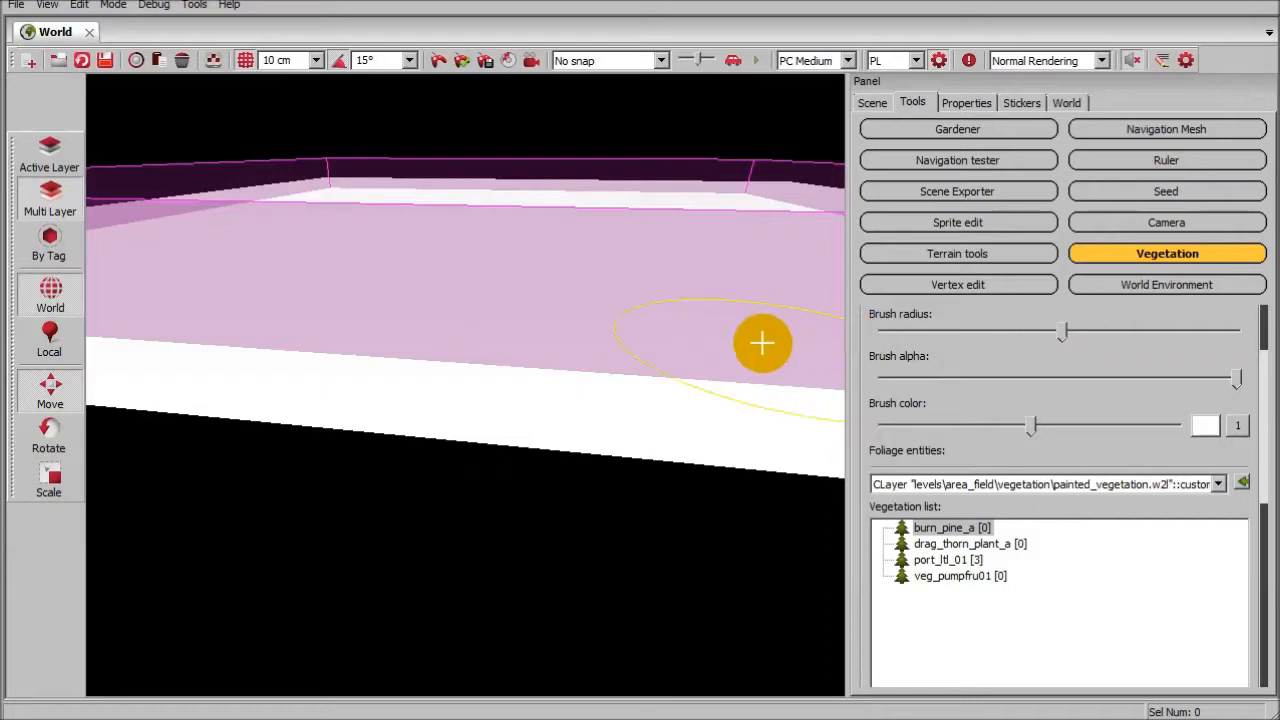
pyautogui.moveTo(674, 366)
pyautogui.mouseDown()
pyautogui.moveTo(500, 320)
pyautogui.moveTo(340, 345)
pyautogui.moveTo(592, 371)
pyautogui.moveTo(310, 345)
pyautogui.mouseUp()
pyautogui.moveTo(386, 359)
pyautogui.keyDown('ctrl'); pyautogui.mouseDown()
pyautogui.moveTo(280, 331)
pyautogui.moveTo(786, 363)
pyautogui.moveTo(709, 437)
pyautogui.mouseUp(); pyautogui.keyUp('ctrl')
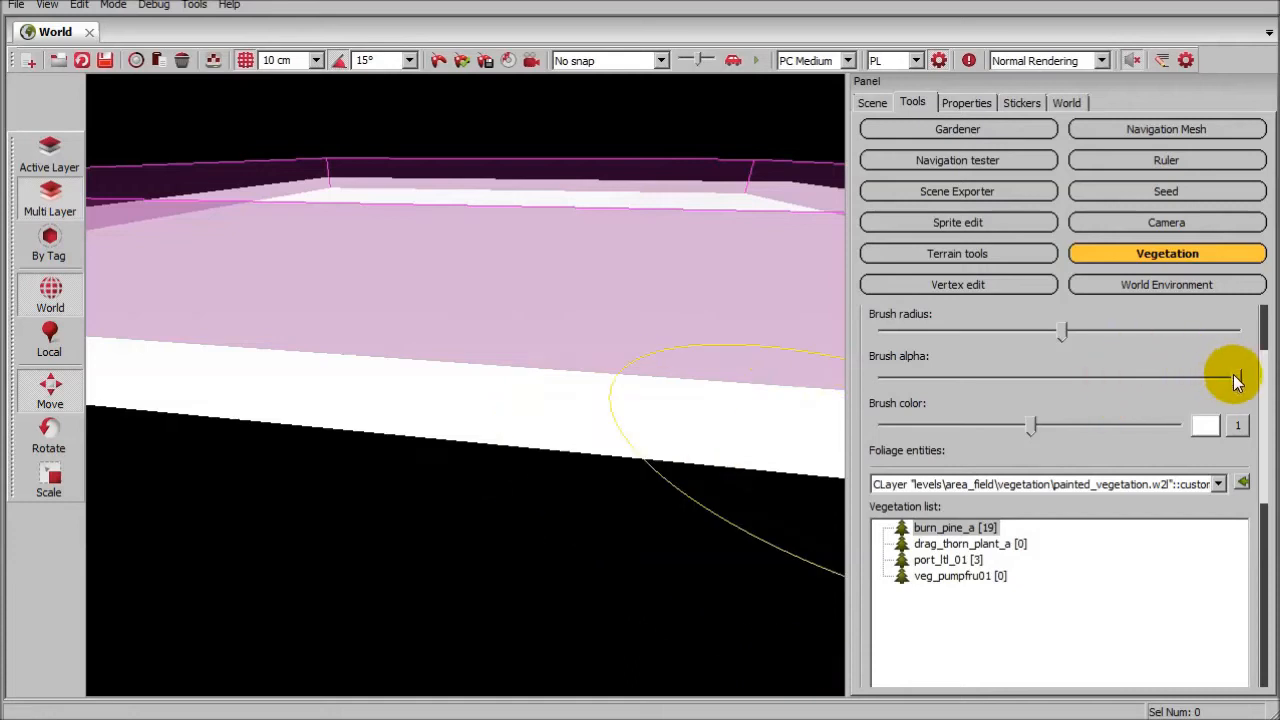
# - Test painting burn pines with the brush alpha near its minimum, and return the alpha to its maximum
pyautogui.moveTo(907, 386); pyautogui.dragTo(903, 380)
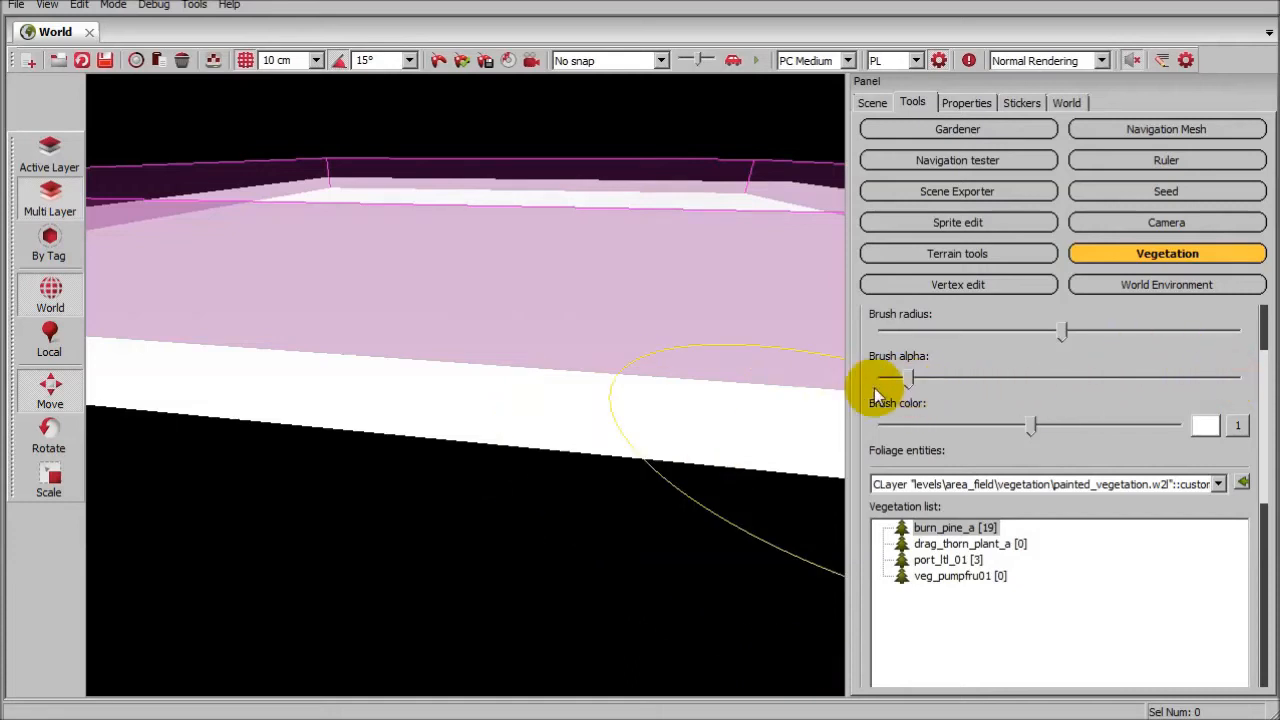
pyautogui.moveTo(680, 343)
pyautogui.mouseDown()
pyautogui.moveTo(537, 349)
pyautogui.moveTo(347, 316)
pyautogui.moveTo(291, 363)
pyautogui.moveTo(663, 349)
pyautogui.moveTo(466, 360)
pyautogui.moveTo(180, 328)
pyautogui.moveTo(703, 360)
pyautogui.moveTo(835, 385)
pyautogui.mouseUp()
pyautogui.moveTo(909, 379)
pyautogui.mouseDown()
pyautogui.moveTo(895, 380)
pyautogui.moveTo(1243, 387)
pyautogui.moveTo(1260, 417)
pyautogui.moveTo(1260, 371)
pyautogui.moveTo(1273, 575)
pyautogui.mouseUp()
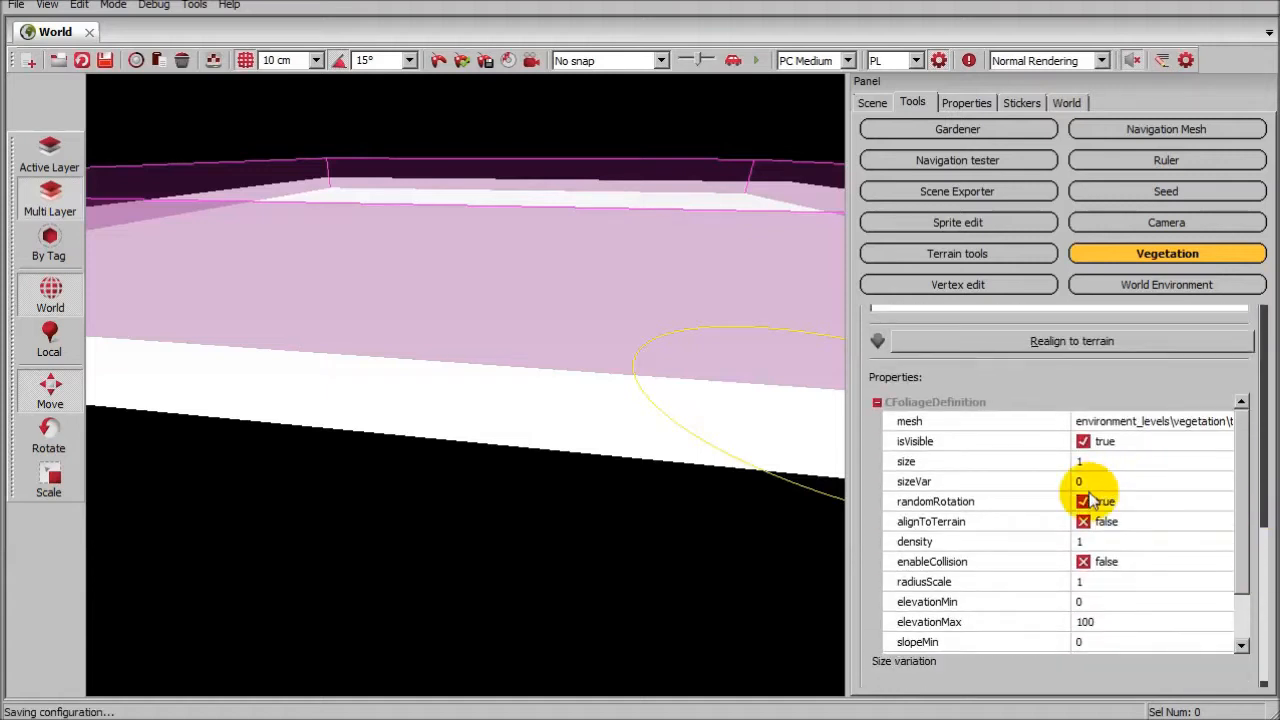
# - Set burn_pine_a's density to 25 and test-paint it along the terrain's near edge
pyautogui.click(1086, 544)
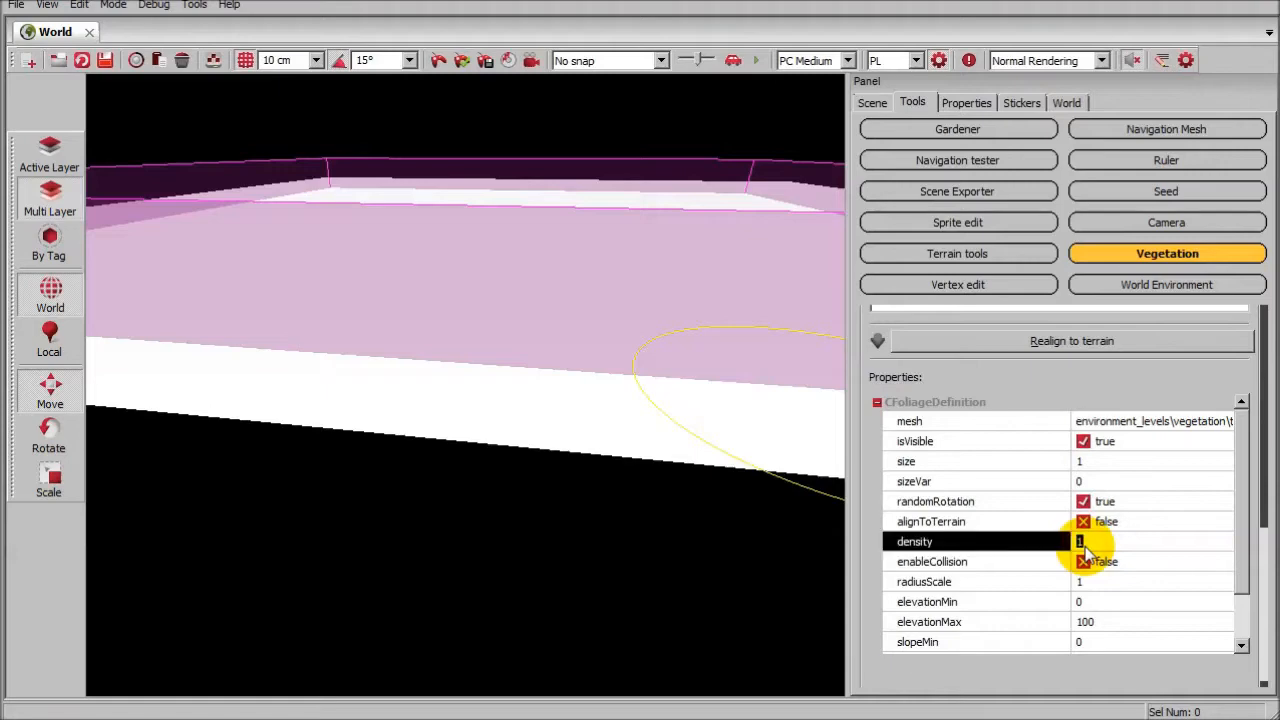
pyautogui.moveTo(771, 374)
pyautogui.mouseDown()
pyautogui.moveTo(474, 280)
pyautogui.moveTo(523, 371)
pyautogui.moveTo(490, 335)
pyautogui.moveTo(366, 409)
pyautogui.moveTo(614, 320)
pyautogui.moveTo(700, 400)
pyautogui.mouseUp()
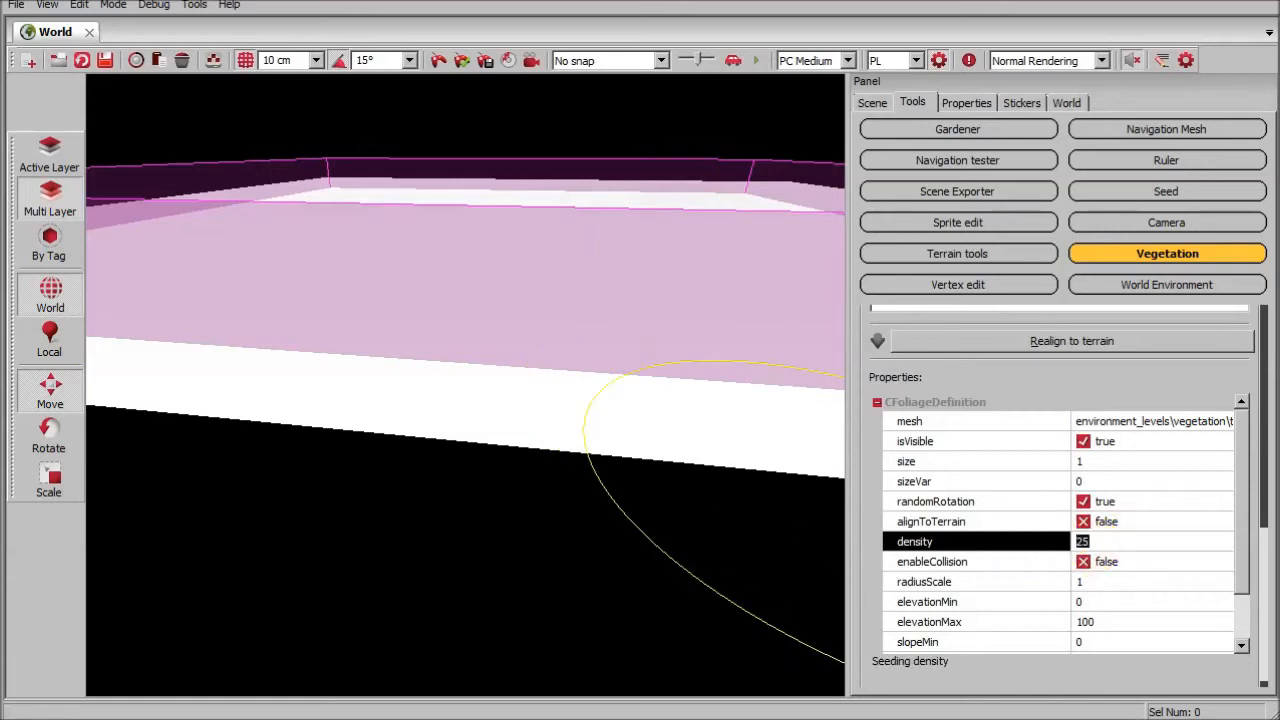
pyautogui.moveTo(680, 337)
pyautogui.mouseDown()
pyautogui.moveTo(652, 329)
pyautogui.moveTo(594, 357)
pyautogui.moveTo(398, 297)
pyautogui.moveTo(711, 346)
pyautogui.moveTo(311, 300)
pyautogui.moveTo(723, 314)
pyautogui.moveTo(442, 357)
pyautogui.moveTo(591, 337)
pyautogui.moveTo(294, 351)
pyautogui.mouseUp()
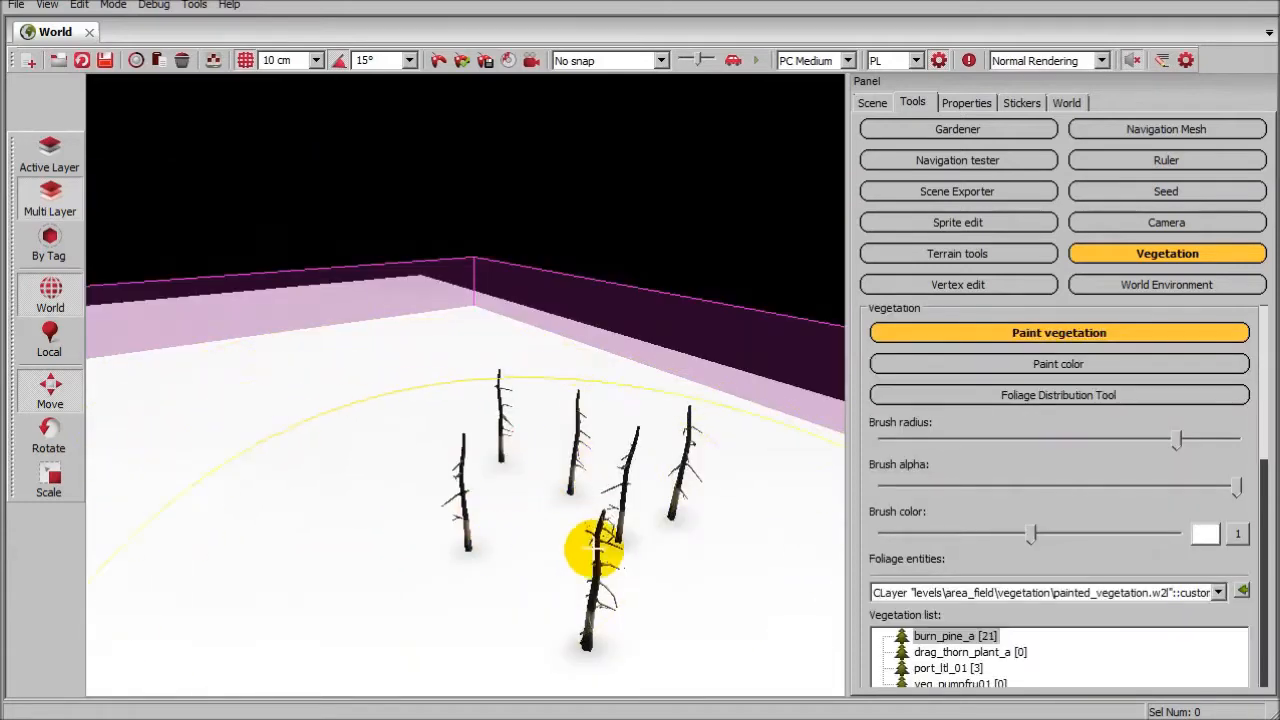
# - Paint burn pines over the open ground near the terrain's corner with a much larger brush radius
pyautogui.moveTo(594, 548)
pyautogui.mouseDown()
pyautogui.moveTo(337, 494)
pyautogui.moveTo(391, 451)
pyautogui.moveTo(257, 429)
pyautogui.moveTo(428, 440)
pyautogui.mouseUp()
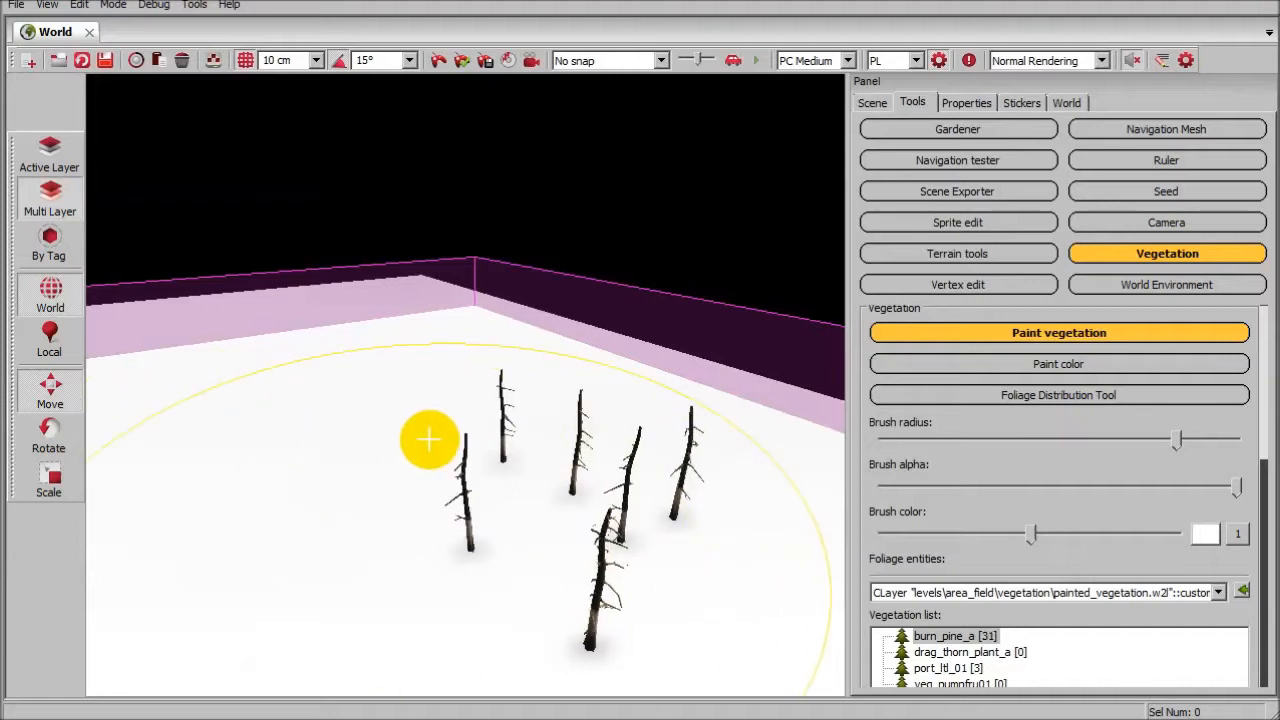
pyautogui.press('w')
pyautogui.moveTo(553, 470); pyautogui.dragTo(439, 482)
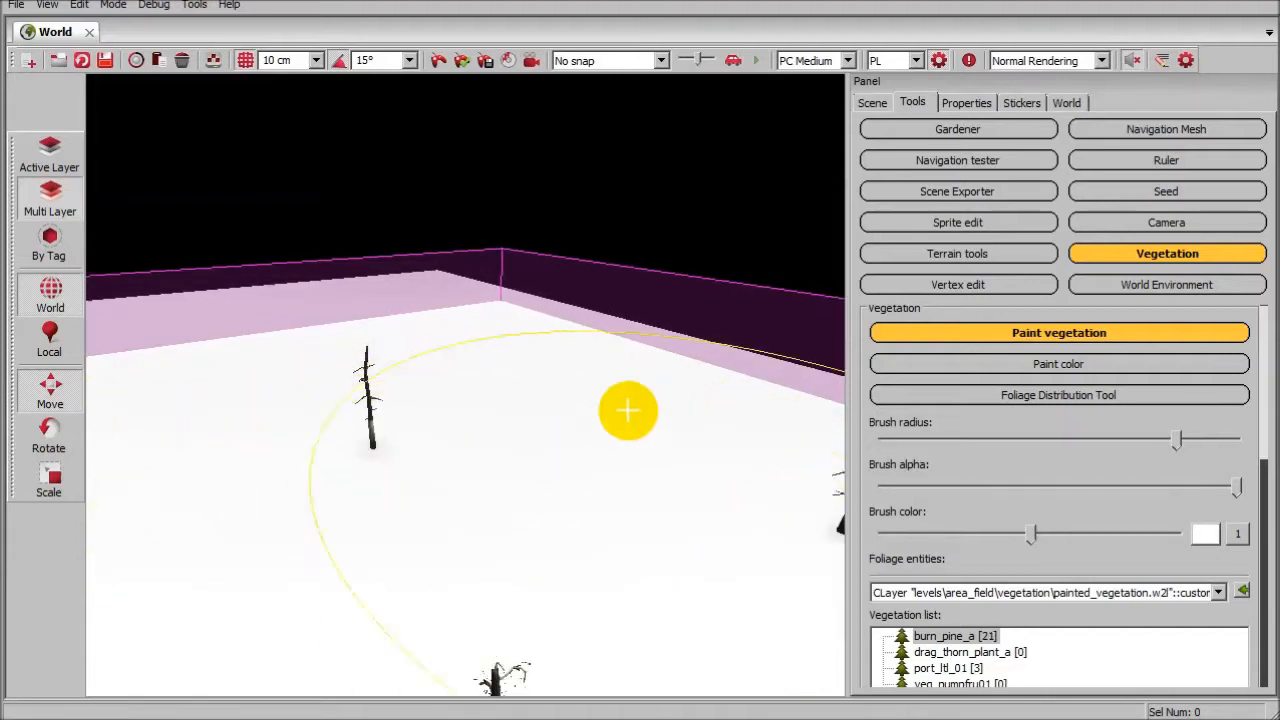
pyautogui.moveTo(628, 410)
pyautogui.mouseDown()
pyautogui.moveTo(663, 457)
pyautogui.moveTo(506, 537)
pyautogui.moveTo(380, 498)
pyautogui.moveTo(366, 409)
pyautogui.moveTo(386, 400)
pyautogui.moveTo(360, 423)
pyautogui.moveTo(600, 437)
pyautogui.mouseUp()
# - Set burn_pine_a's density back to 1 and open its radiusScale value for editing
pyautogui.moveTo(1266, 400); pyautogui.dragTo(1275, 673)
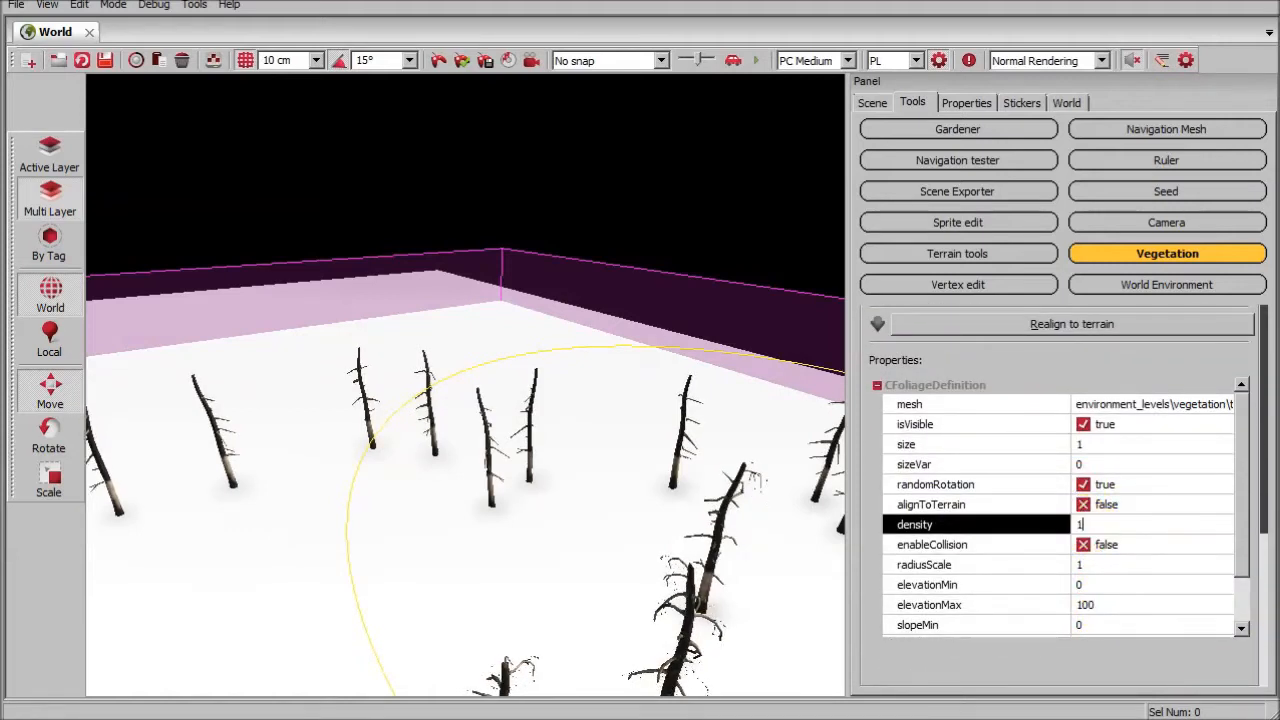
pyautogui.click(1084, 566)
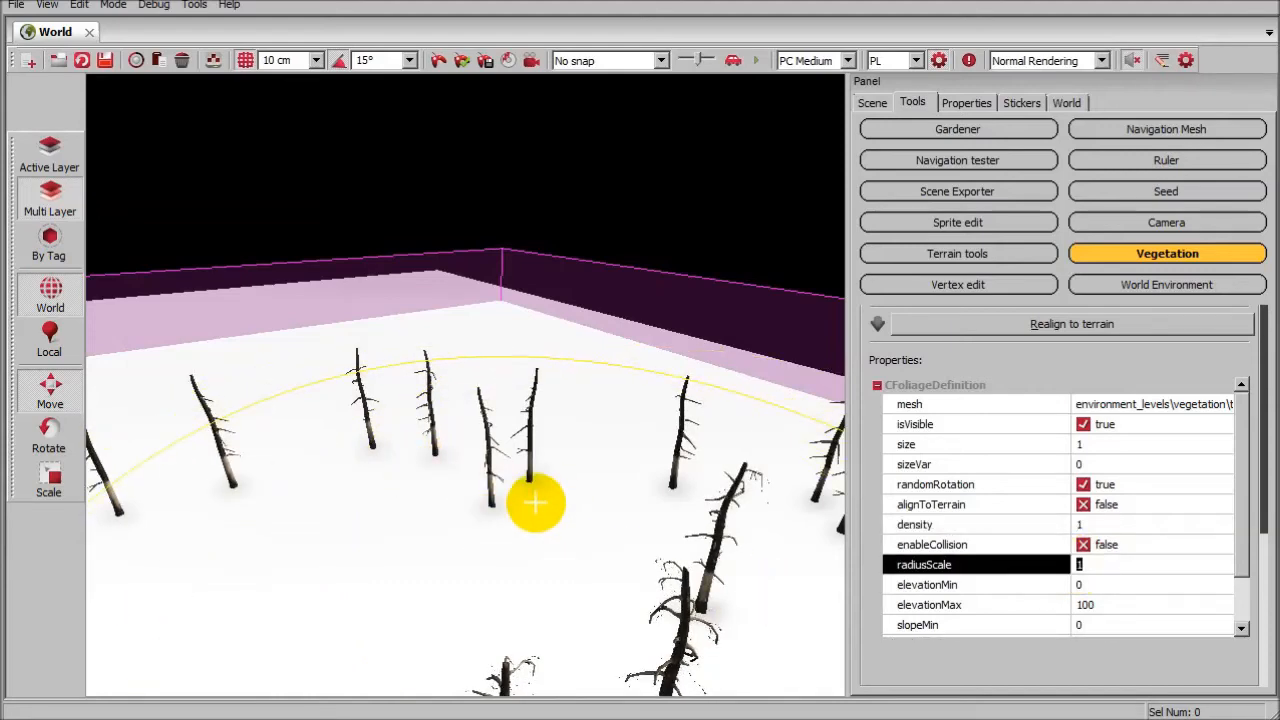
# - Erase the burn pines standing near the terrain's corner
pyautogui.moveTo(536, 503); pyautogui.dragTo(537, 501, button='right')
pyautogui.press('w')
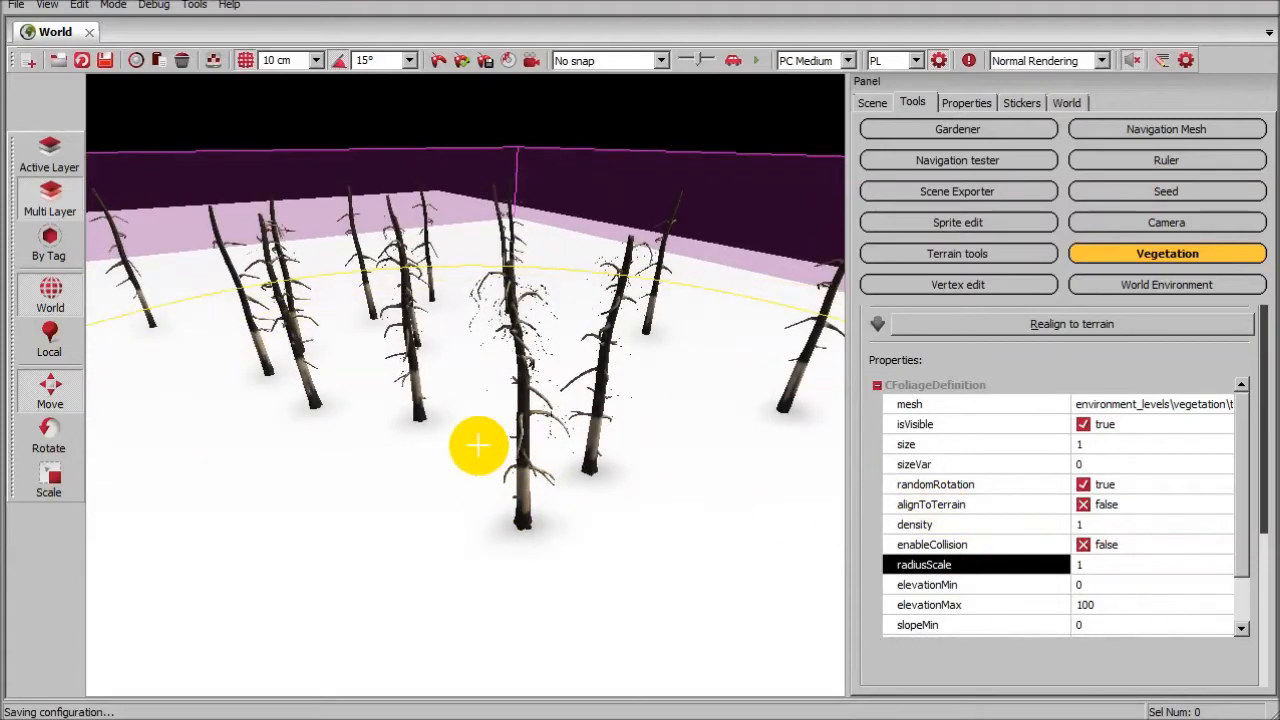
pyautogui.click(500, 423)
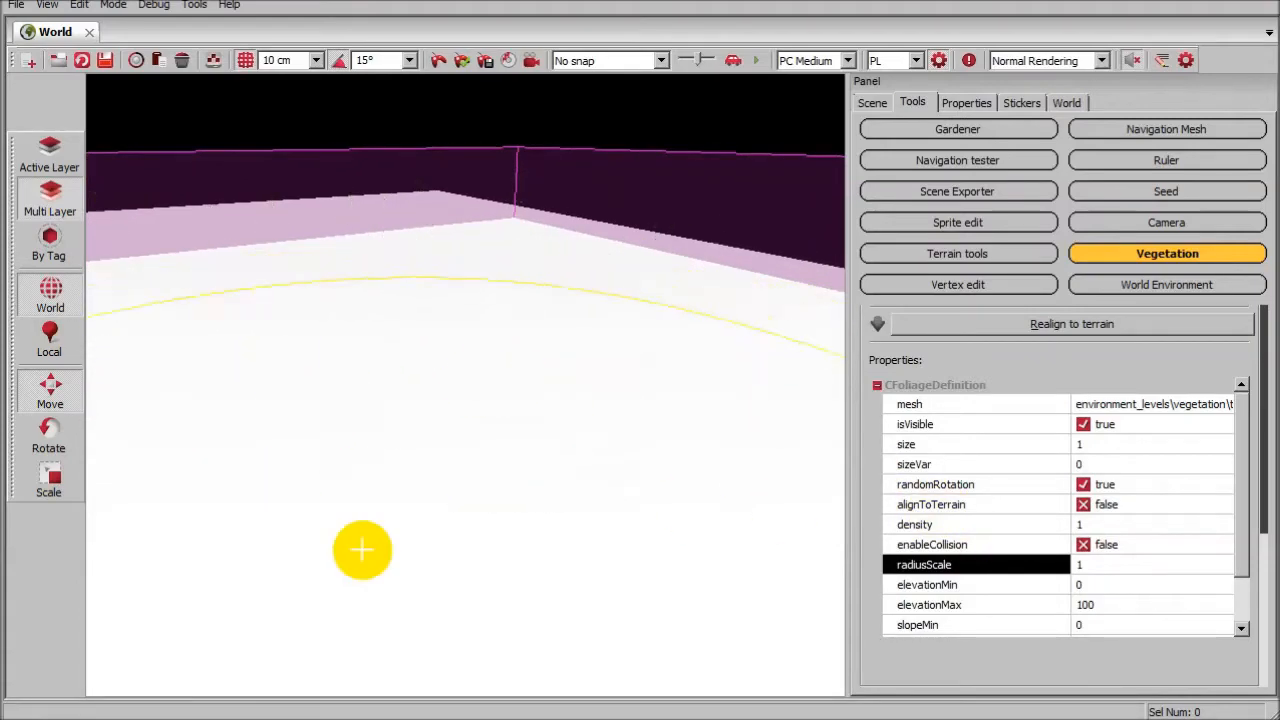
# - Paint a dense stand of burn pines across the terrain and move through the trunks to inspect the spacing
pyautogui.moveTo(445, 453)
pyautogui.mouseDown()
pyautogui.moveTo(463, 440)
pyautogui.moveTo(534, 443)
pyautogui.mouseUp()
pyautogui.moveTo(535, 440)
pyautogui.mouseDown(button='right')
pyautogui.moveTo(535, 398)
pyautogui.moveTo(531, 443)
pyautogui.mouseUp(button='right')
pyautogui.press('w')
pyautogui.press('w')
pyautogui.press('s')
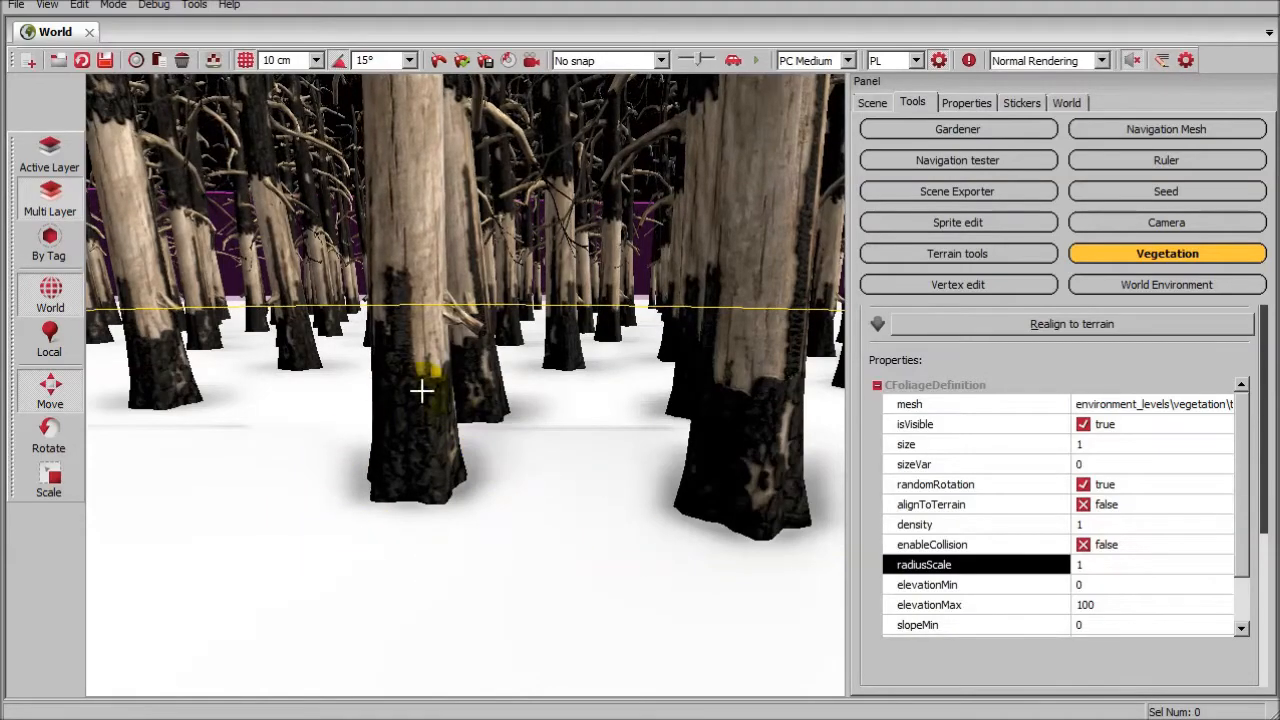
# - Set burn_pine_a's radiusScale to 5 and paint widely spaced burn pines over the terrain, checking the gaps between the trunks
pyautogui.press('w')
pyautogui.moveTo(459, 498); pyautogui.dragTo(567, 485, button='right')
pyautogui.click(925, 566)
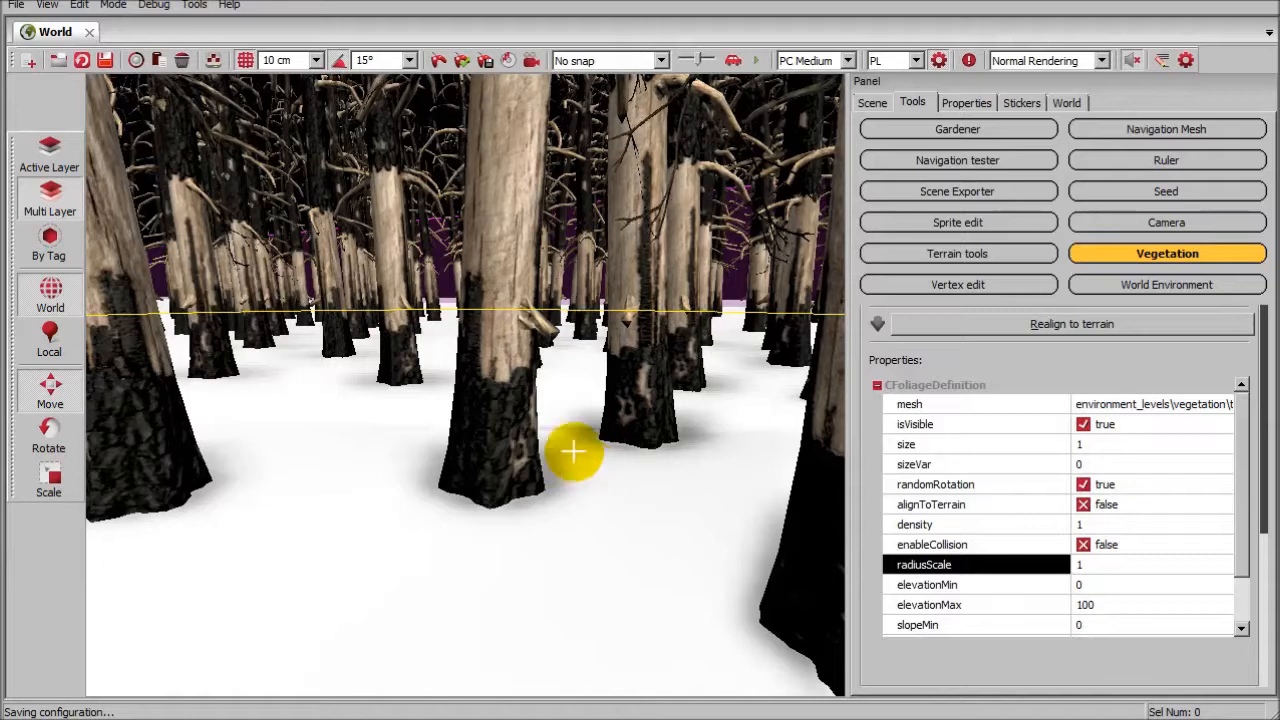
pyautogui.click(1090, 567)
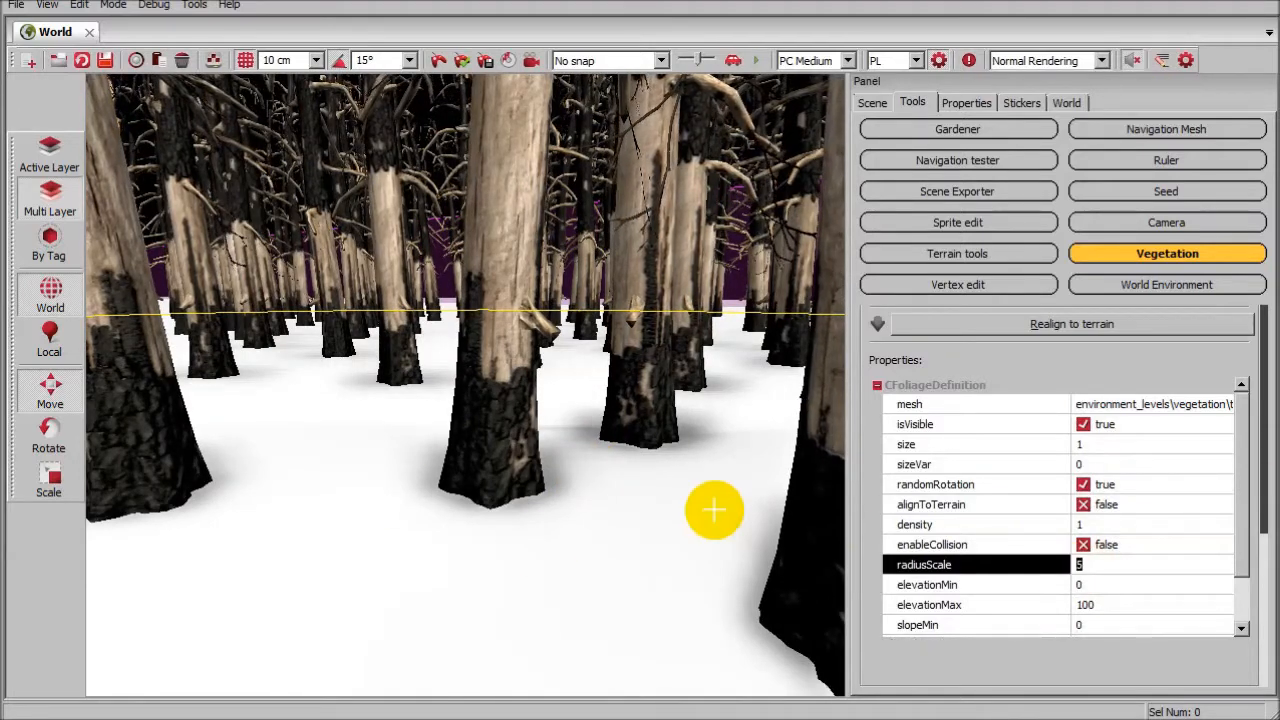
pyautogui.click(597, 467)
pyautogui.click(521, 414)
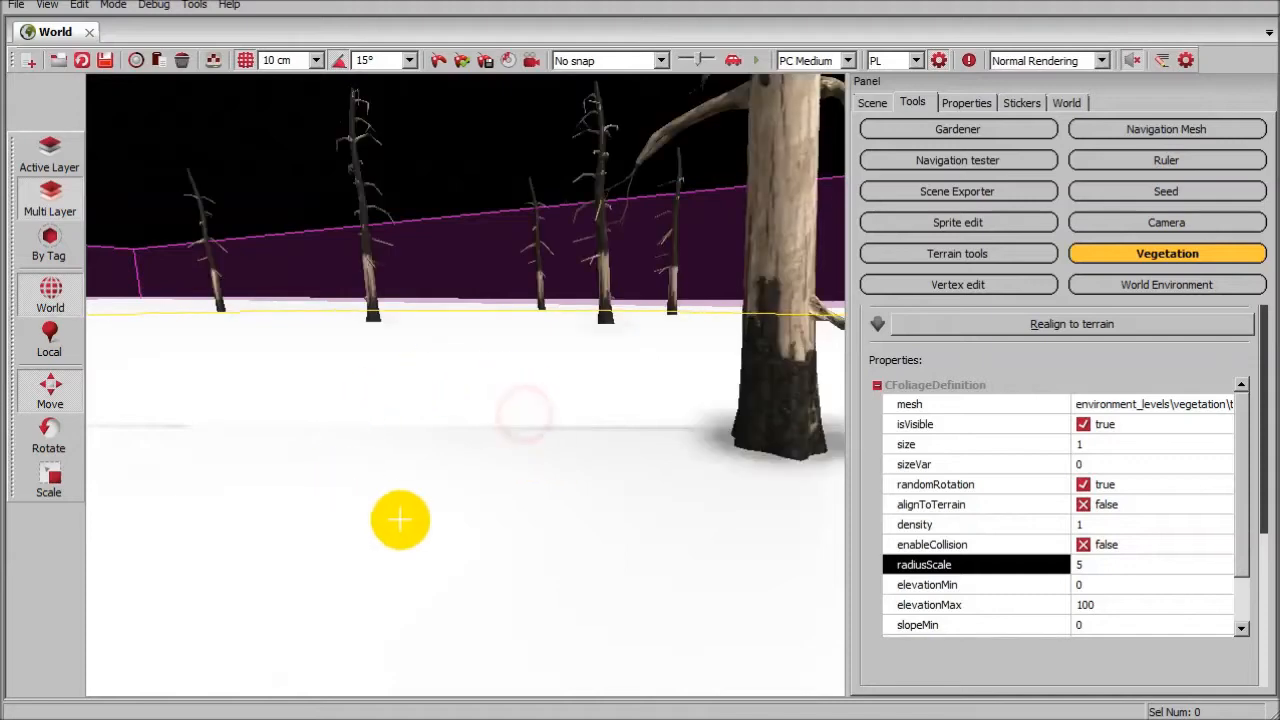
pyautogui.moveTo(620, 405); pyautogui.dragTo(1215, 346, button='right')
pyautogui.moveTo(465, 385); pyautogui.dragTo(511, 460, button='right')
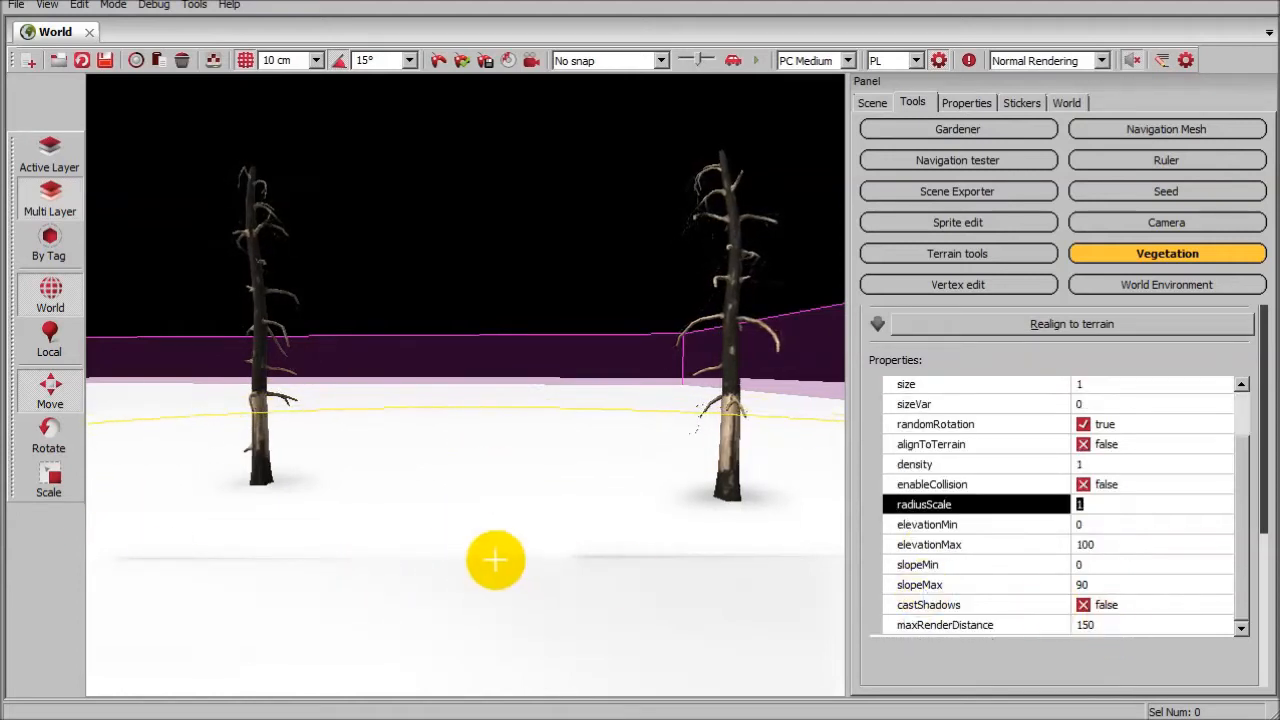
# - Paint a dense stand of burn pines over the open ground with radiusScale at 1
pyautogui.moveTo(517, 468); pyautogui.dragTo(517, 468, button='right')
pyautogui.moveTo(517, 468); pyautogui.dragTo(309, 500)
pyautogui.press('s')
pyautogui.press('a')
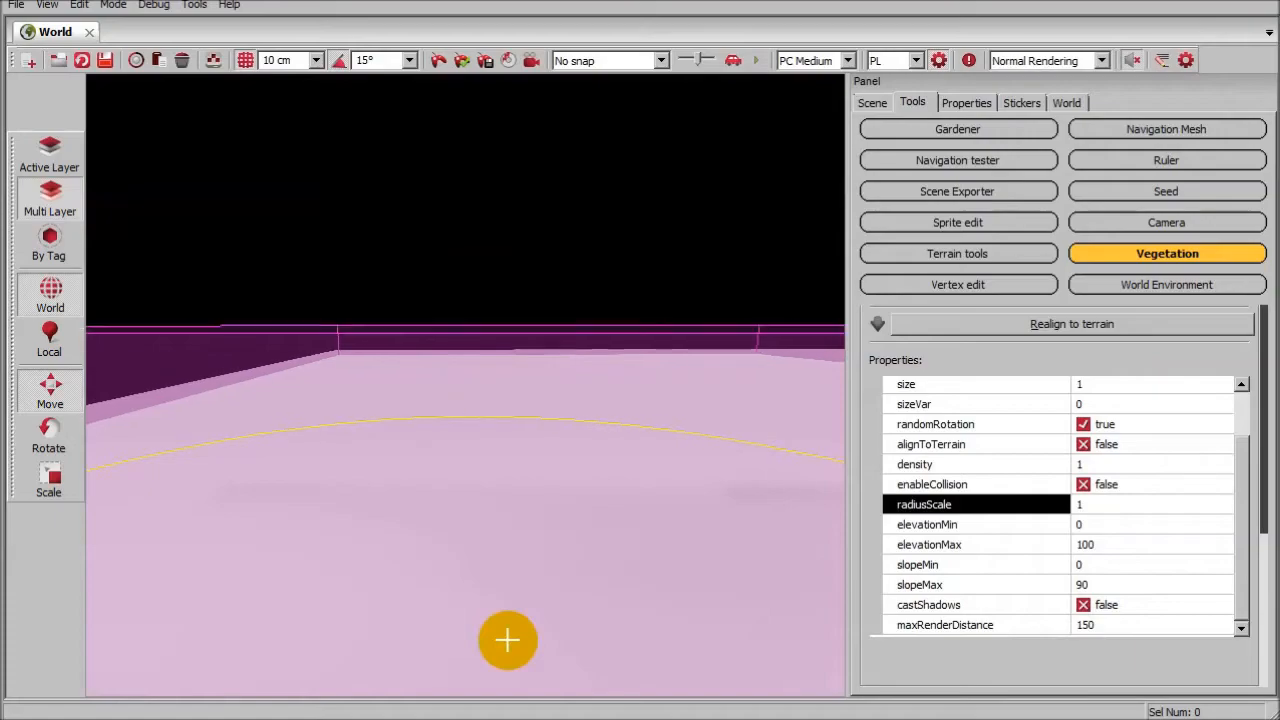
pyautogui.moveTo(492, 602); pyautogui.dragTo(500, 387)
pyautogui.moveTo(500, 387)
pyautogui.mouseDown(button='right')
pyautogui.moveTo(506, 310)
pyautogui.moveTo(492, 327)
pyautogui.moveTo(495, 300)
pyautogui.mouseUp(button='right')
pyautogui.press('w')
pyautogui.press('w')
pyautogui.press('s')
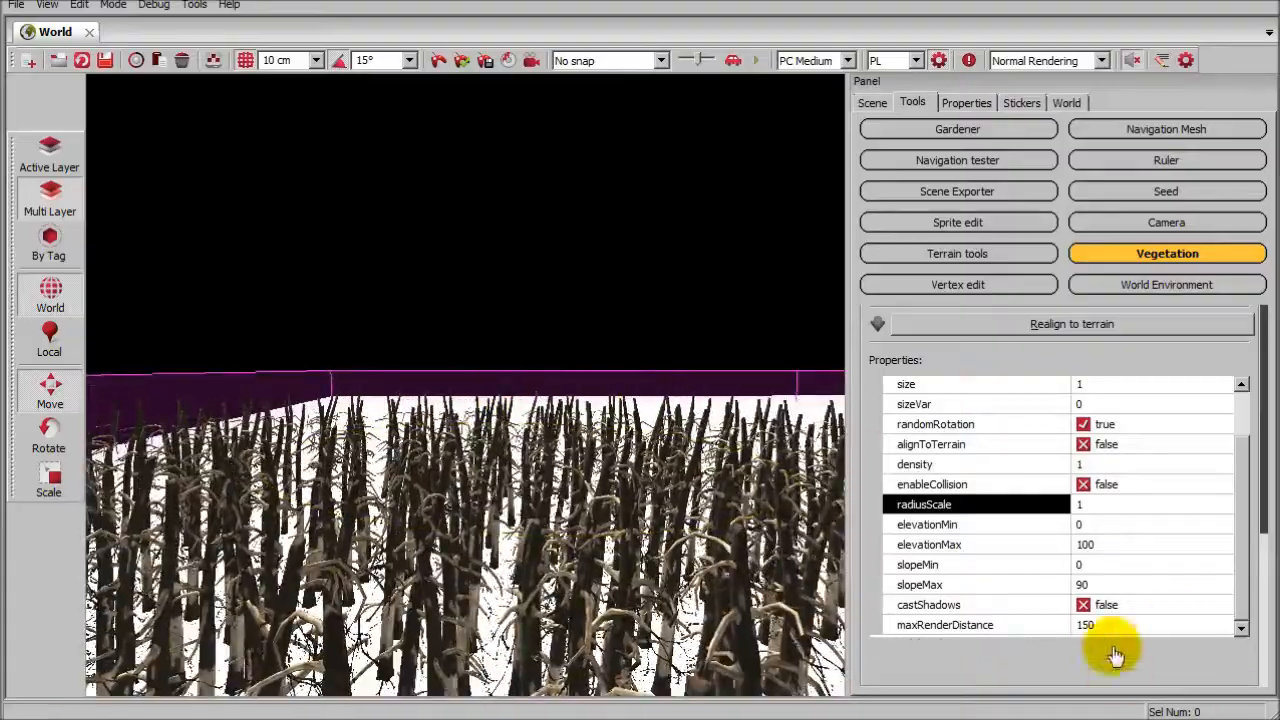
# - Try maxRenderDistance values of 25 and 10 for the burn pines, comparing them from among the trees
pyautogui.click(1090, 626)
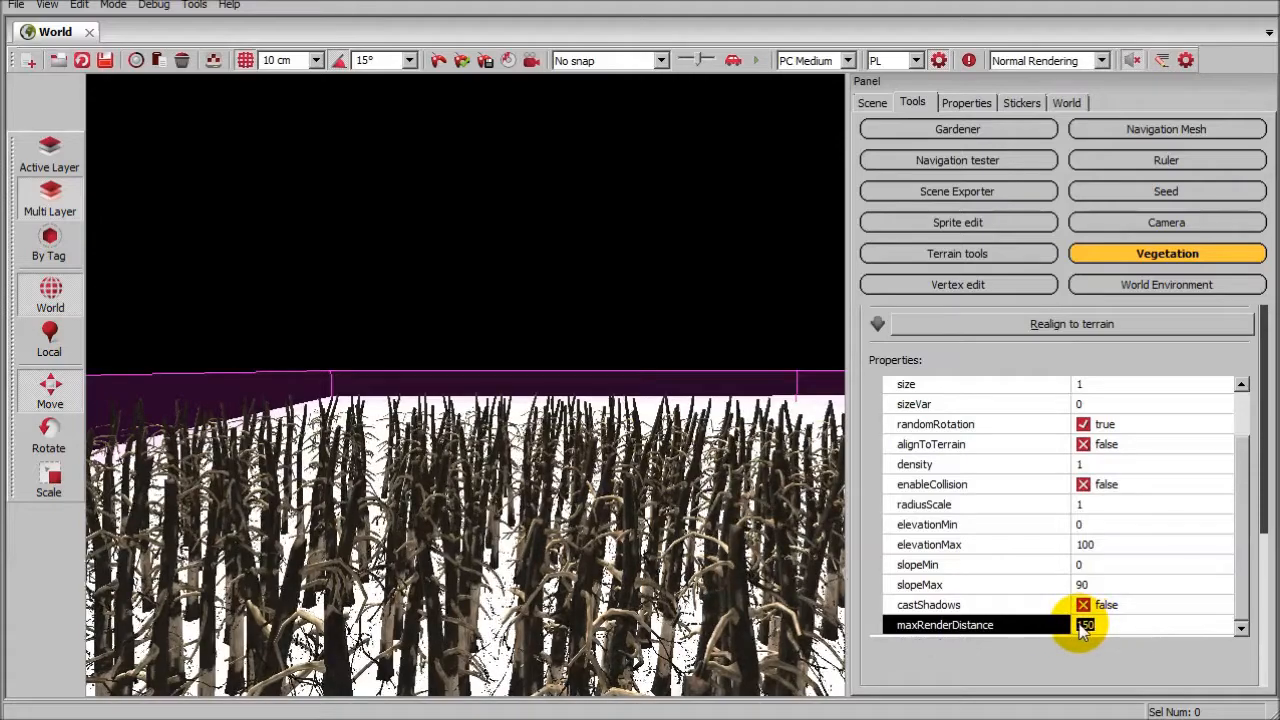
pyautogui.write('25')
pyautogui.press('Return')
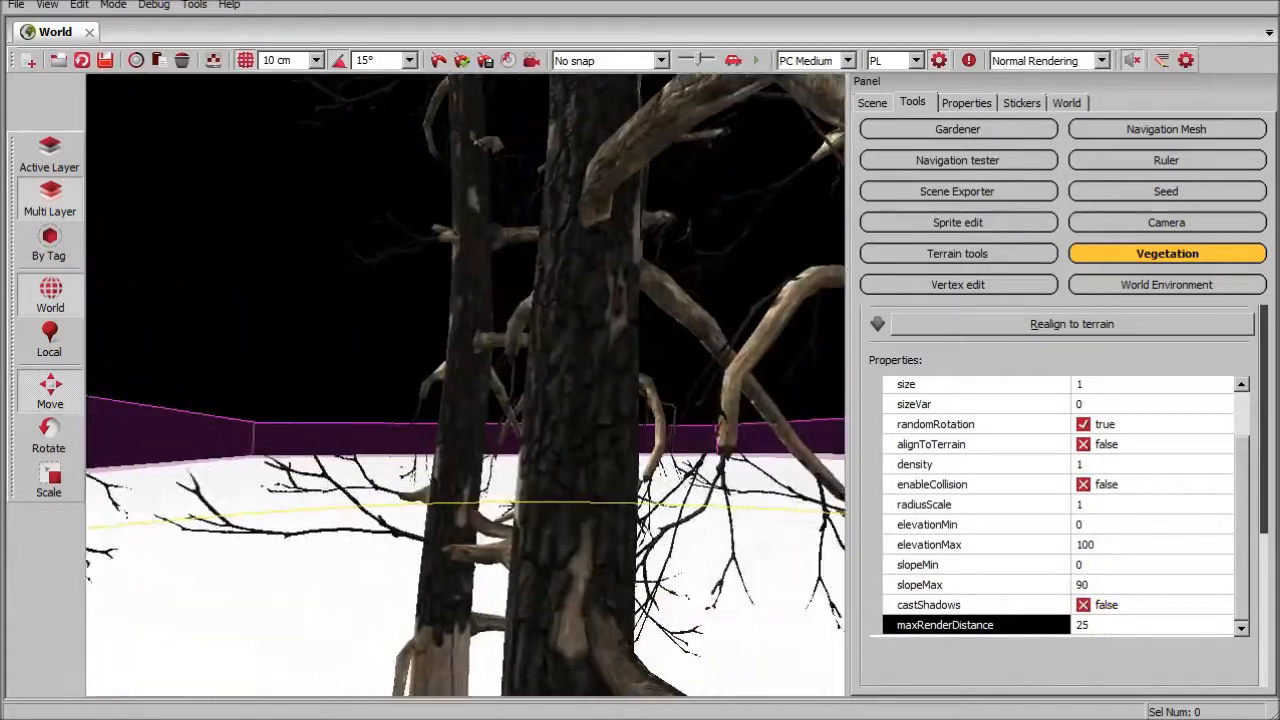
pyautogui.moveTo(663, 530); pyautogui.dragTo(663, 551, button='right')
pyautogui.click(1090, 621)
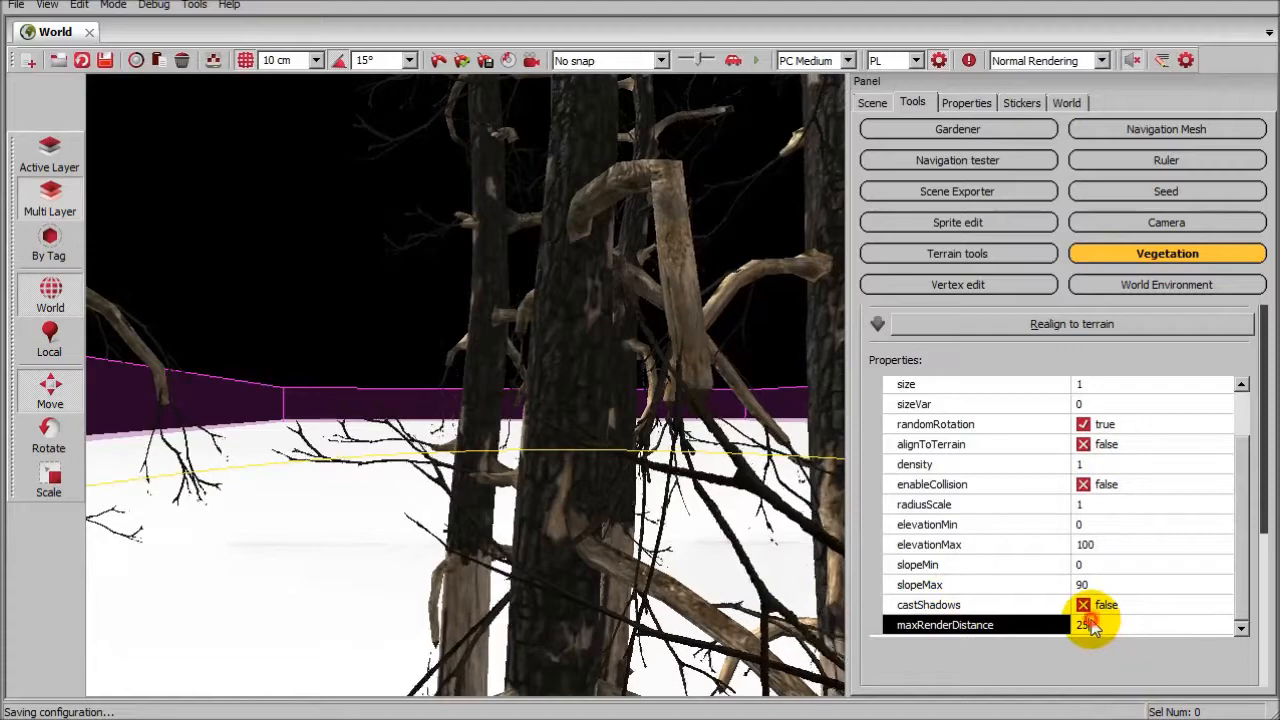
pyautogui.write('10')
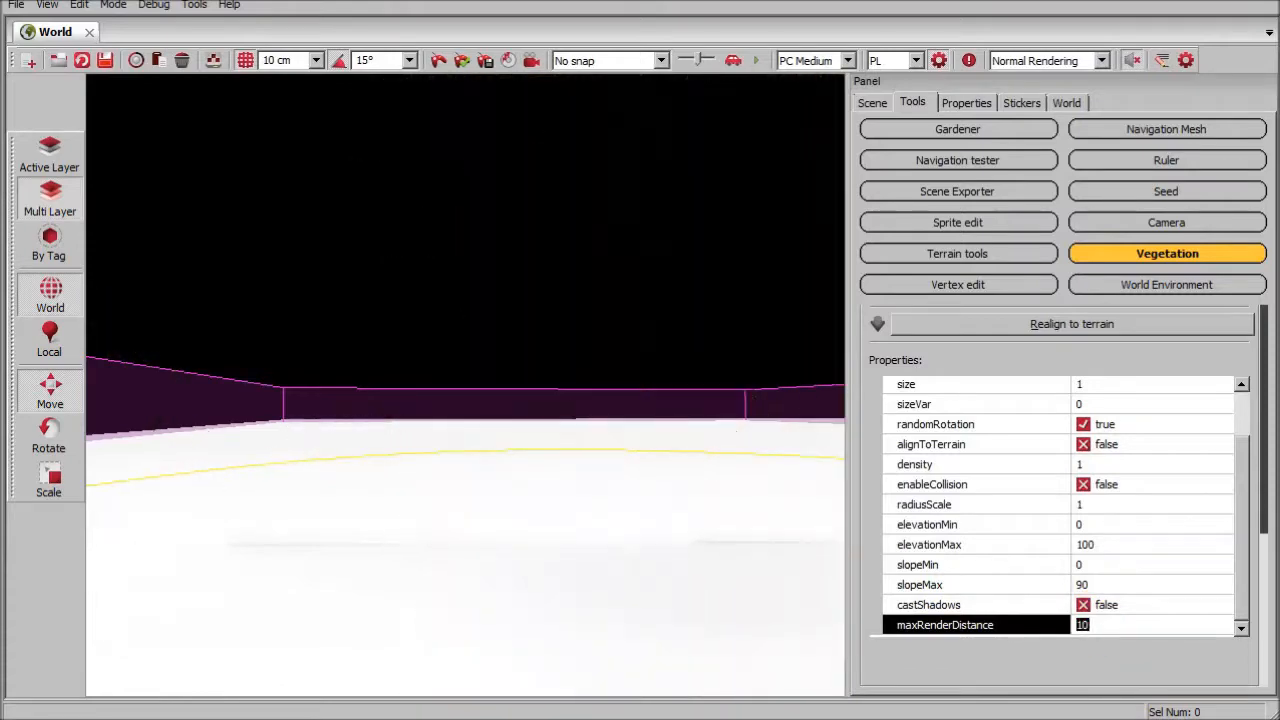
# - Set the burn pines' maxRenderDistance to 50 and view the stand from within and above
pyautogui.write('30')
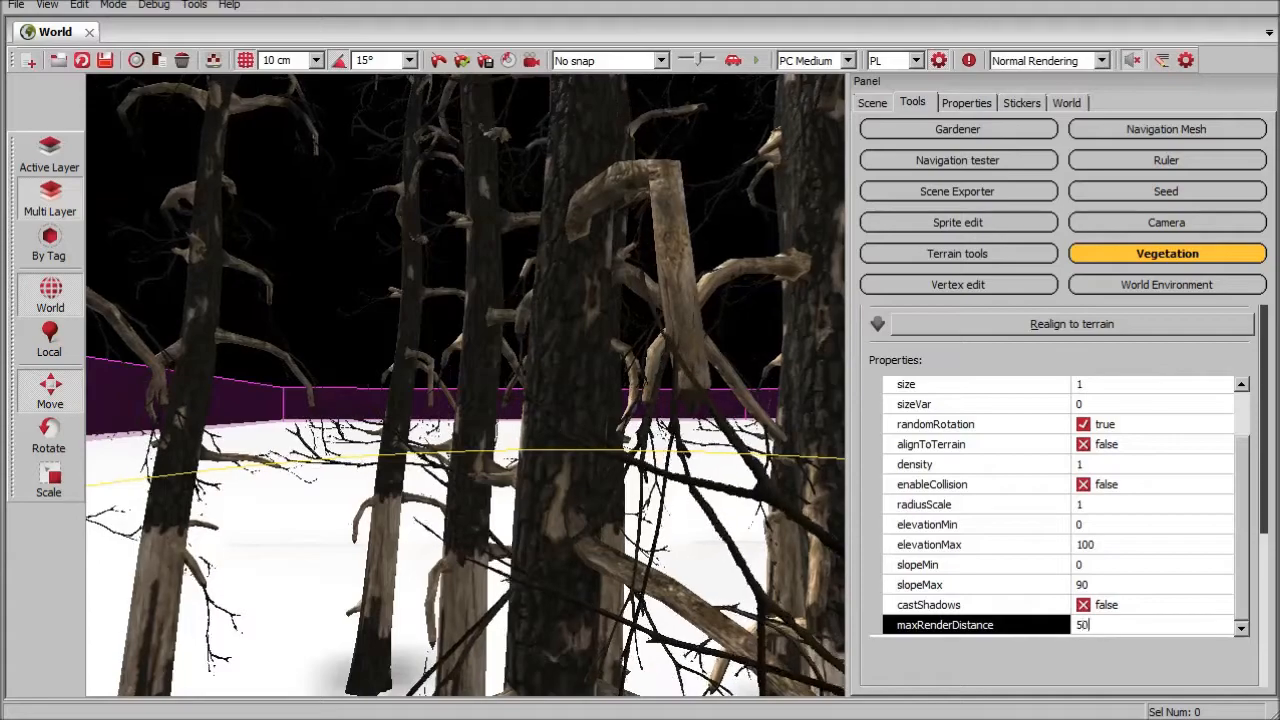
pyautogui.press('Return')
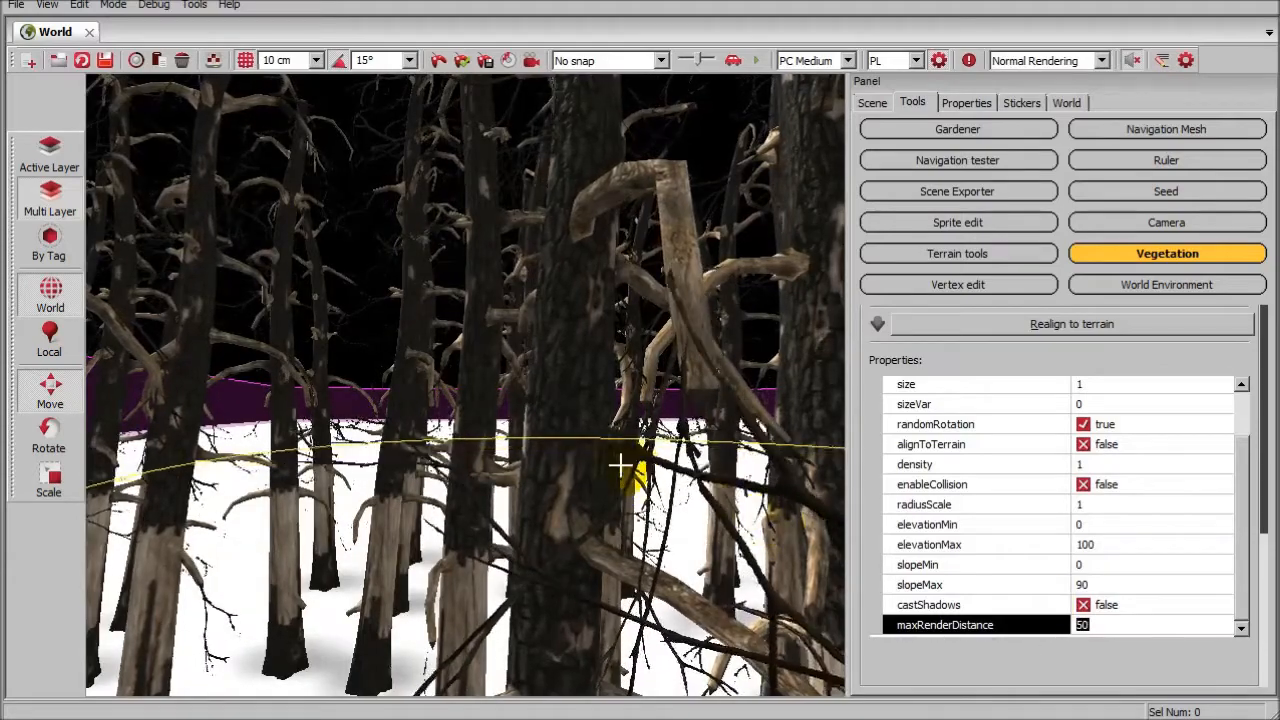
pyautogui.press('w')
pyautogui.moveTo(620, 465); pyautogui.dragTo(612, 512, button='right')
pyautogui.press('s')
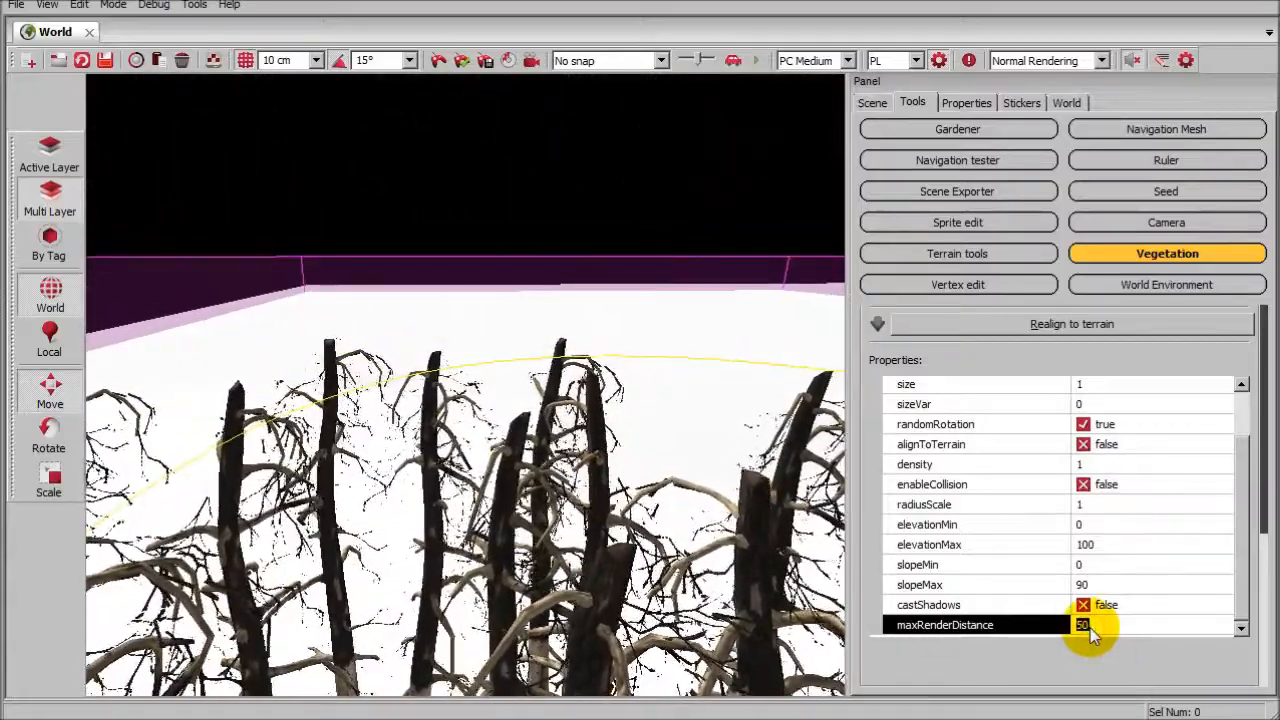
# - Raise the burn pines' maxRenderDistance to 280 and on to 290, viewing the whole stand from above
pyautogui.write('60')
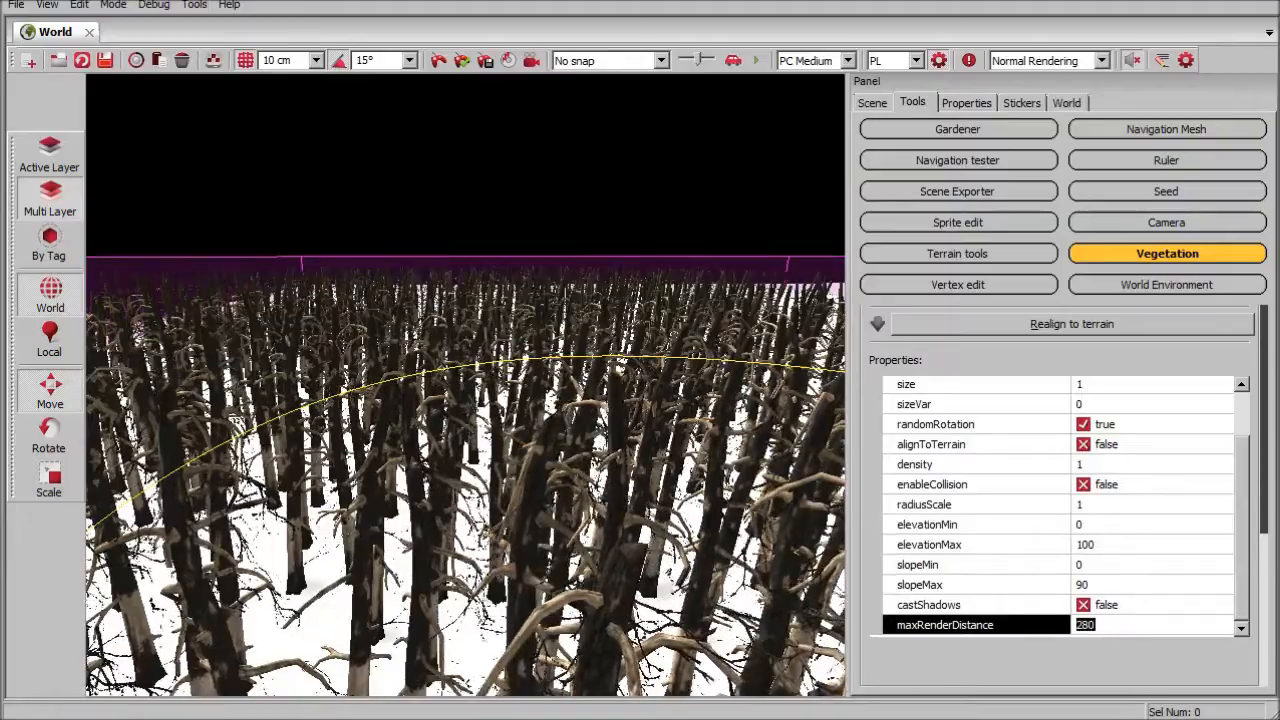
pyautogui.moveTo(779, 565); pyautogui.dragTo(768, 576, button='right')
pyautogui.press('e')
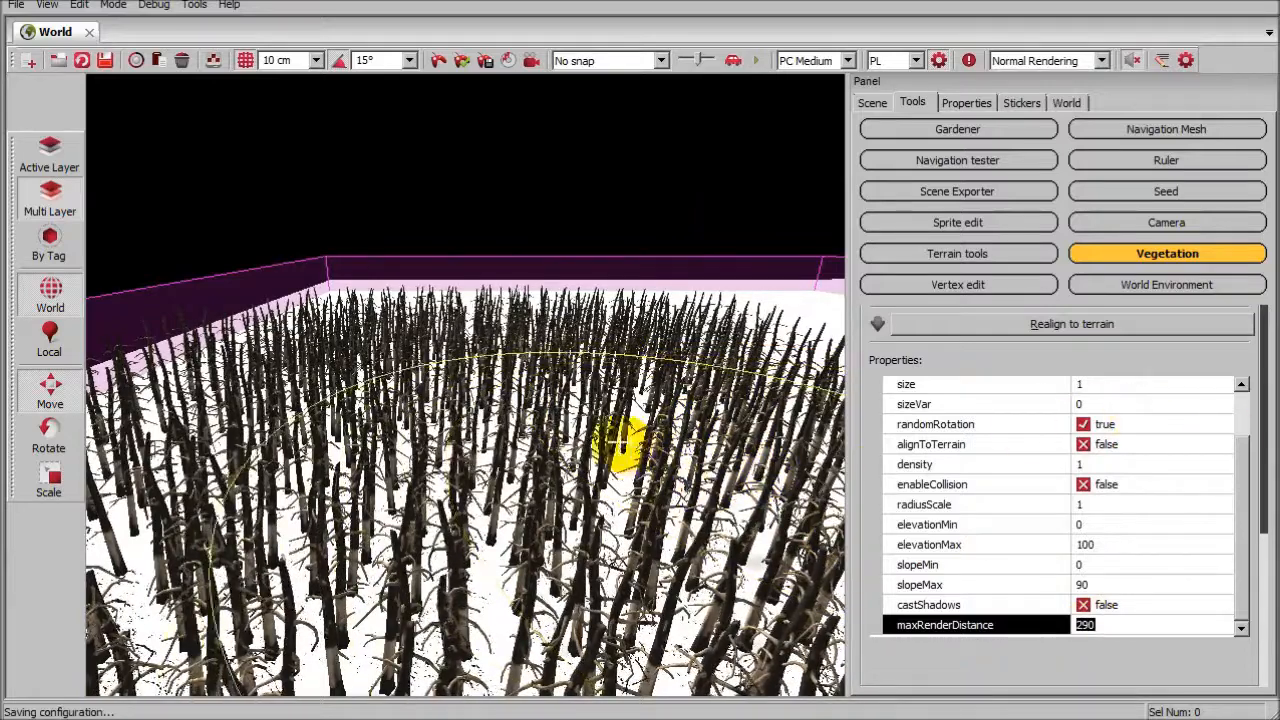
# - Choose the pumpkin from the vegetation list and paint a broad, dense carpet of pumpkins over the empty ground
pyautogui.moveTo(575, 440)
pyautogui.mouseDown()
pyautogui.moveTo(408, 443)
pyautogui.moveTo(571, 363)
pyautogui.moveTo(440, 514)
pyautogui.moveTo(595, 335)
pyautogui.moveTo(523, 262)
pyautogui.moveTo(337, 689)
pyautogui.moveTo(514, 637)
pyautogui.moveTo(246, 466)
pyautogui.moveTo(568, 372)
pyautogui.moveTo(1214, 470)
pyautogui.moveTo(1272, 545)
pyautogui.moveTo(1260, 412)
pyautogui.moveTo(1266, 580)
pyautogui.mouseUp()
pyautogui.click(932, 466)
pyautogui.moveTo(466, 440); pyautogui.dragTo(466, 508, button='right')
pyautogui.moveTo(815, 560); pyautogui.dragTo(815, 600, button='right')
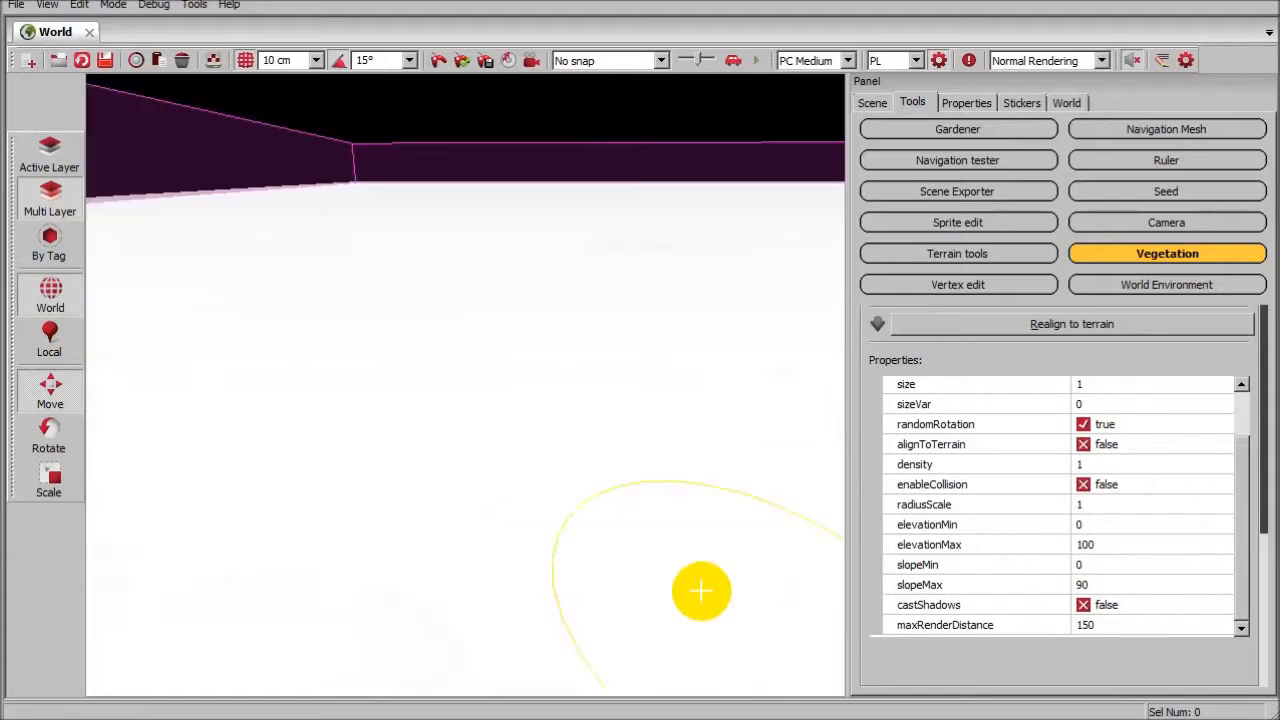
pyautogui.moveTo(571, 600)
pyautogui.mouseDown()
pyautogui.moveTo(586, 466)
pyautogui.moveTo(567, 272)
pyautogui.moveTo(543, 400)
pyautogui.moveTo(460, 495)
pyautogui.moveTo(443, 423)
pyautogui.moveTo(502, 296)
pyautogui.mouseUp()
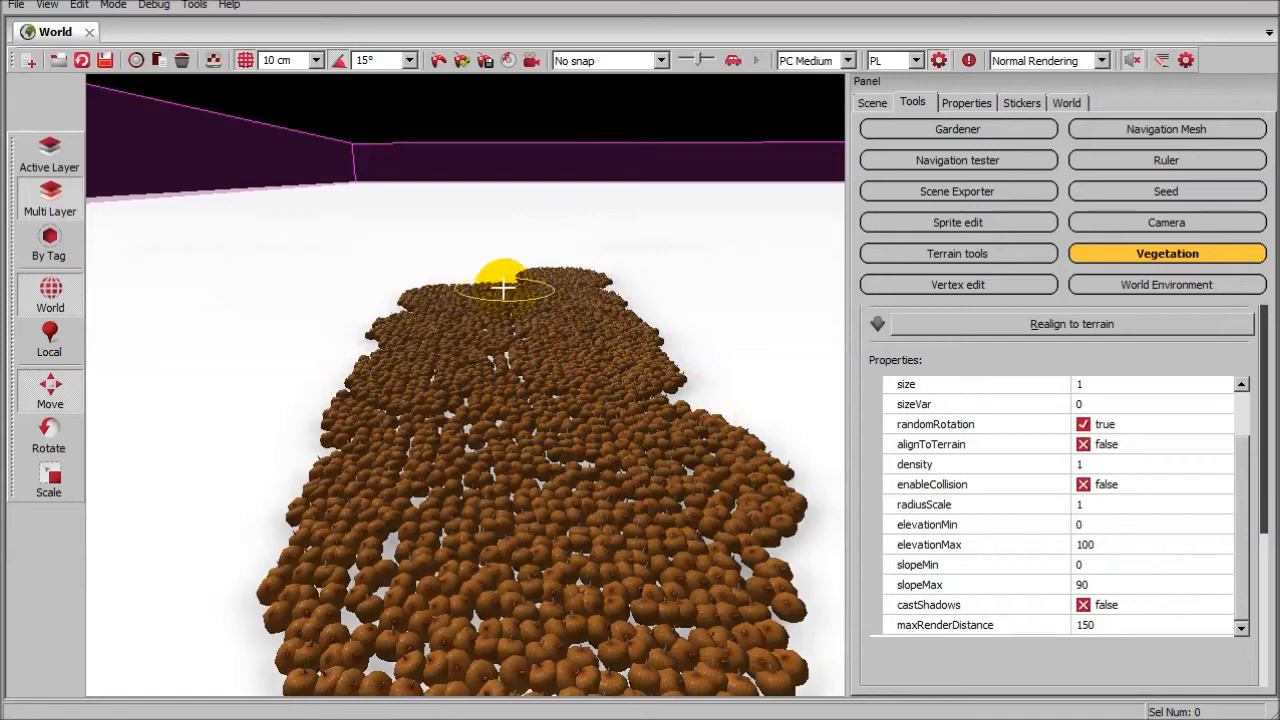
pyautogui.moveTo(646, 308); pyautogui.dragTo(601, 288)
pyautogui.moveTo(475, 275)
pyautogui.mouseDown()
pyautogui.moveTo(449, 229)
pyautogui.moveTo(762, 302)
pyautogui.moveTo(262, 270)
pyautogui.mouseUp()
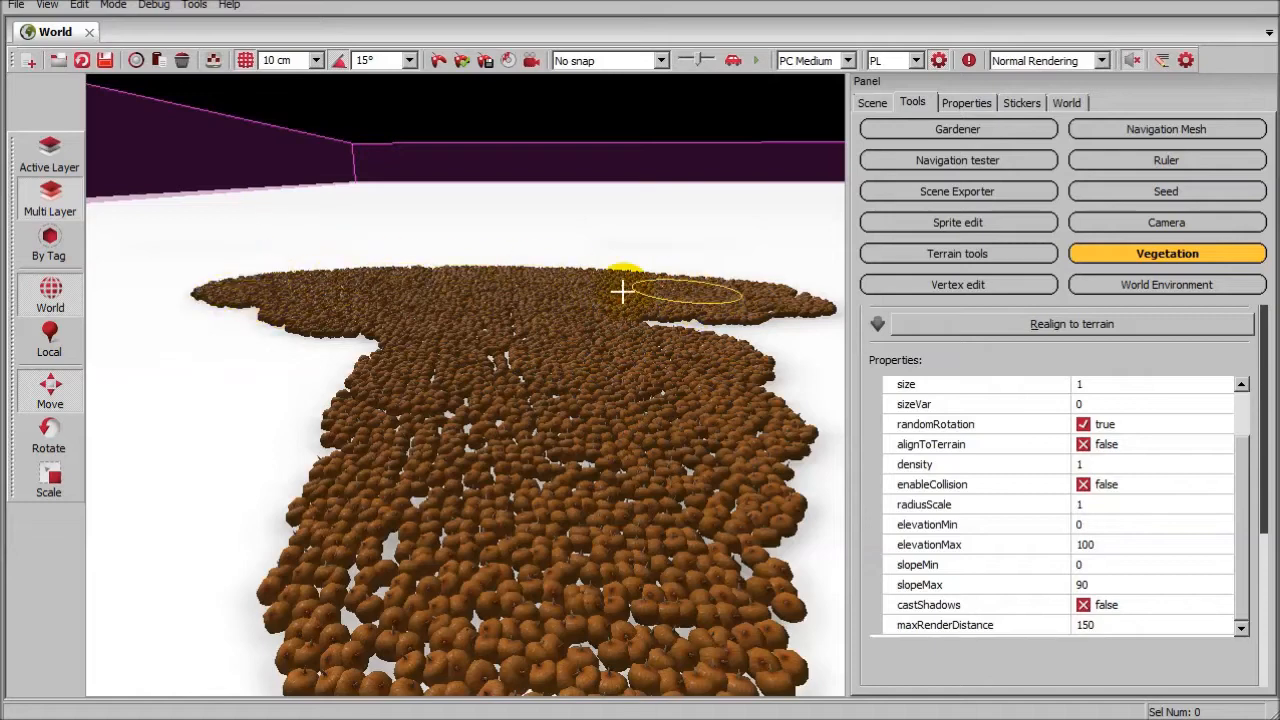
pyautogui.moveTo(622, 291); pyautogui.dragTo(291, 338)
pyautogui.moveTo(557, 325)
pyautogui.mouseDown()
pyautogui.moveTo(735, 318)
pyautogui.moveTo(814, 336)
pyautogui.mouseUp()
pyautogui.moveTo(229, 334)
pyautogui.mouseDown()
pyautogui.moveTo(157, 309)
pyautogui.moveTo(251, 486)
pyautogui.moveTo(420, 560)
pyautogui.mouseUp()
# - Lower the pumpkins' maxRenderDistance to 52 after trying 70 and 50, and inspect the field at ground level
pyautogui.click(1087, 625)
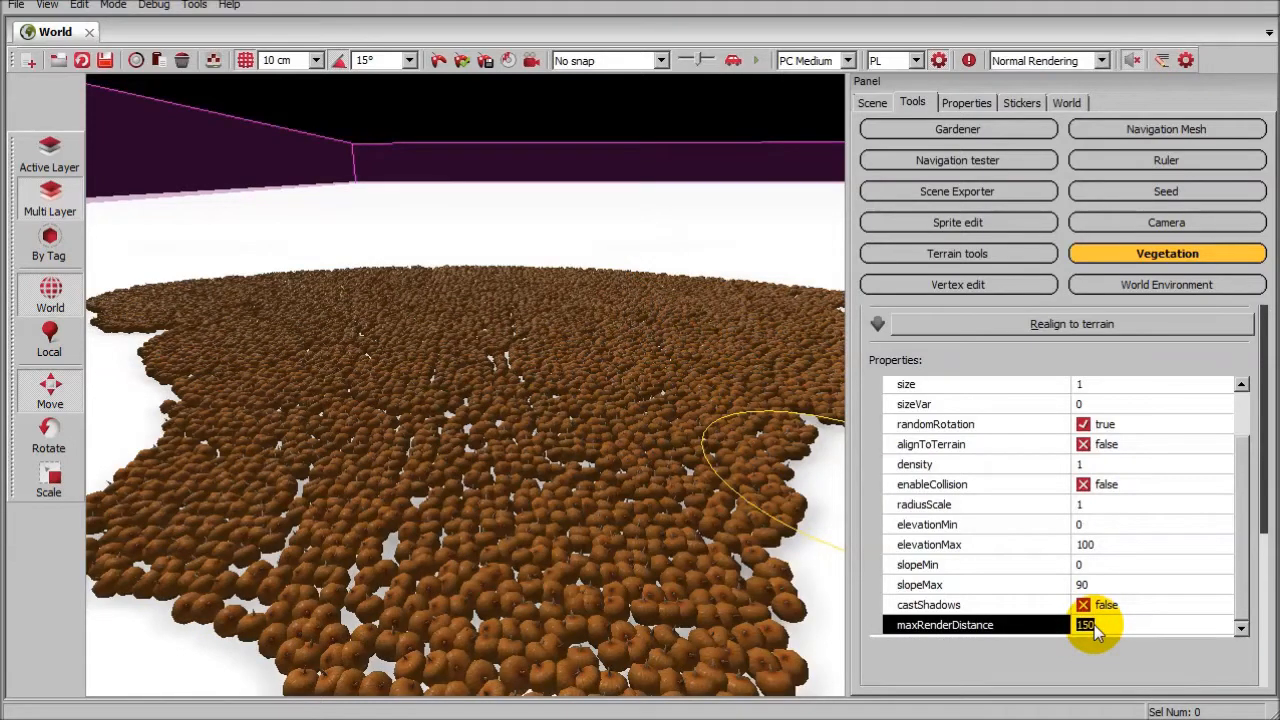
pyautogui.write('70')
pyautogui.write('50')
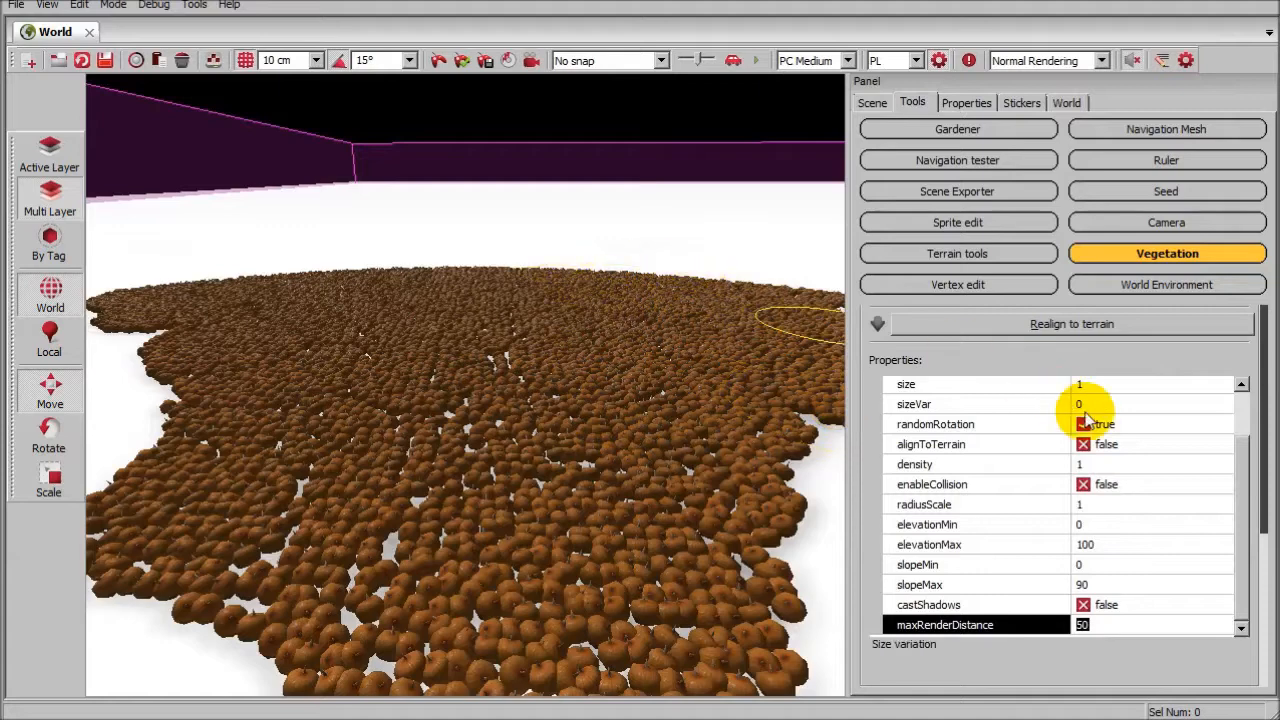
pyautogui.write('52')
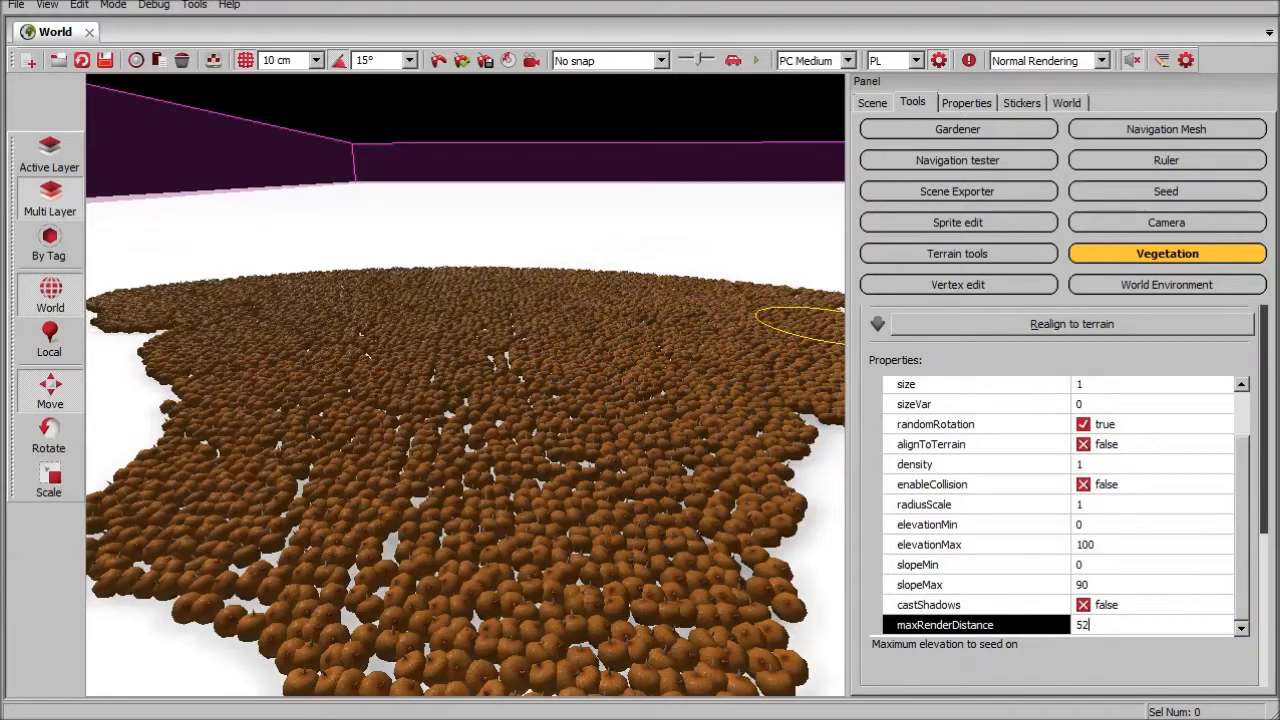
pyautogui.press('Return')
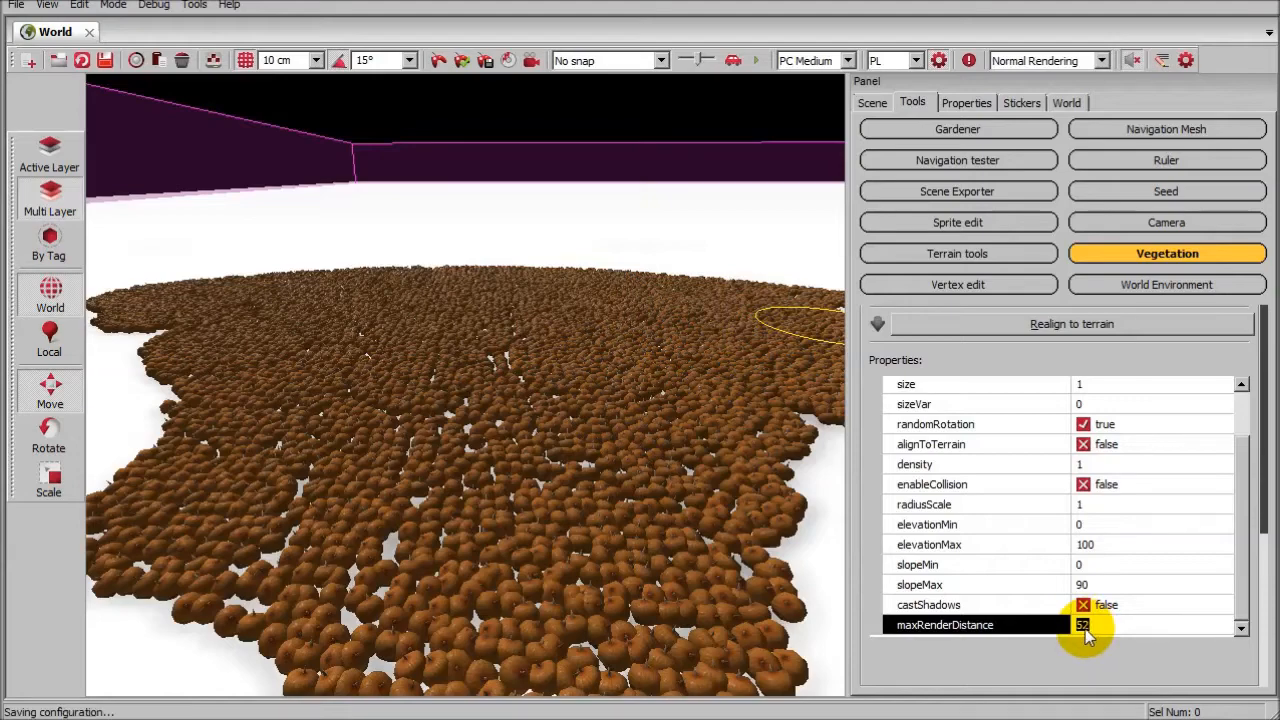
pyautogui.moveTo(492, 438); pyautogui.dragTo(528, 424, button='right')
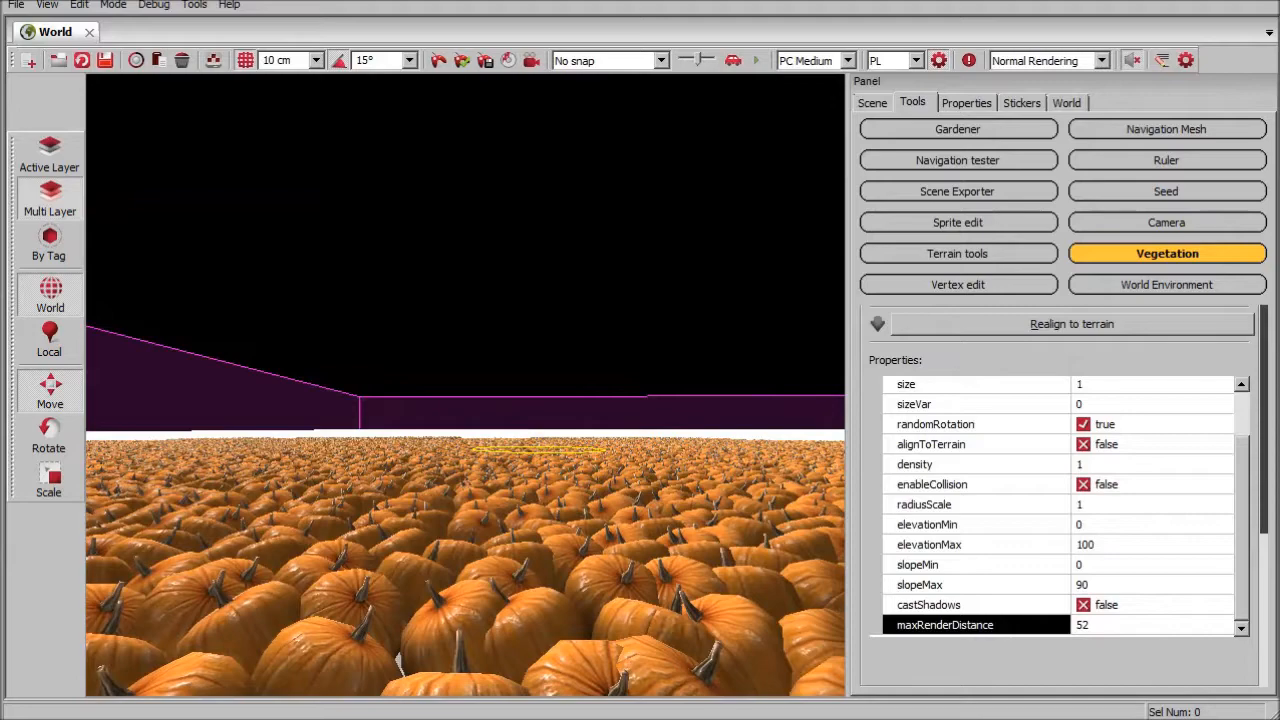
pyautogui.moveTo(458, 471); pyautogui.dragTo(398, 477, button='right')
pyautogui.press('e')
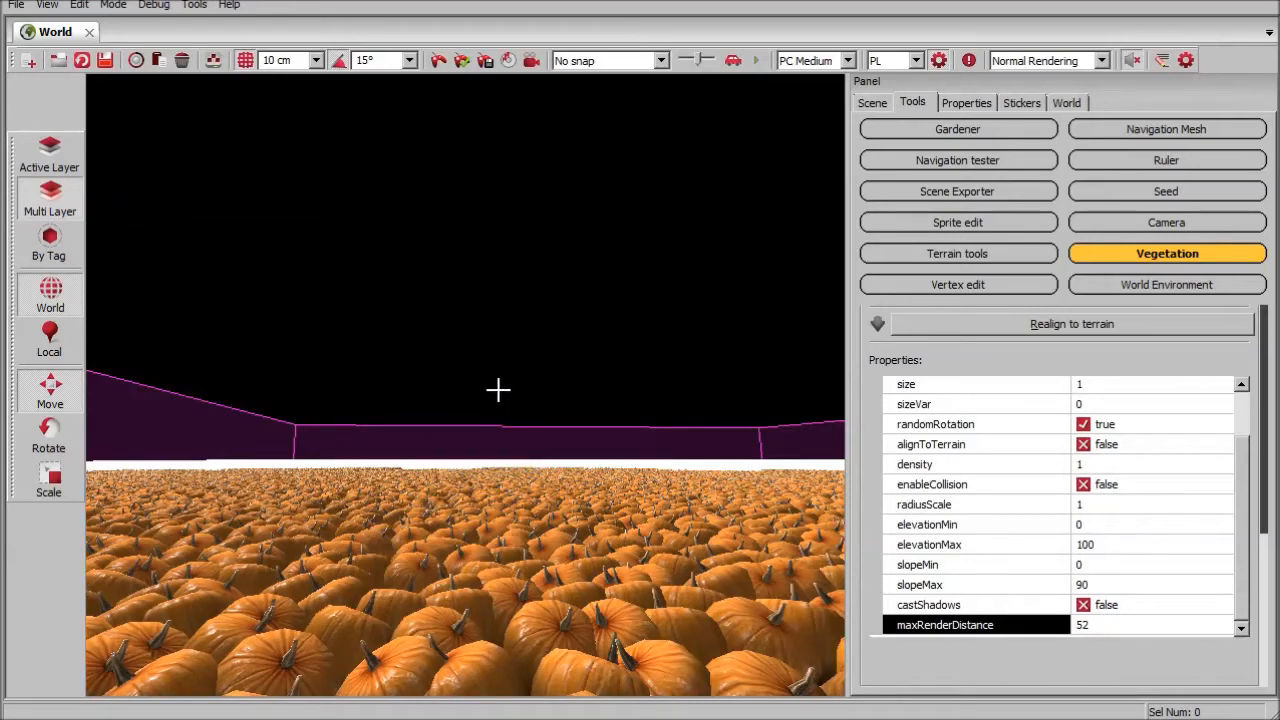
pyautogui.moveTo(549, 392)
pyautogui.mouseDown(button='right')
pyautogui.moveTo(664, 392)
pyautogui.moveTo(481, 391)
pyautogui.moveTo(549, 382)
pyautogui.mouseUp(button='right')
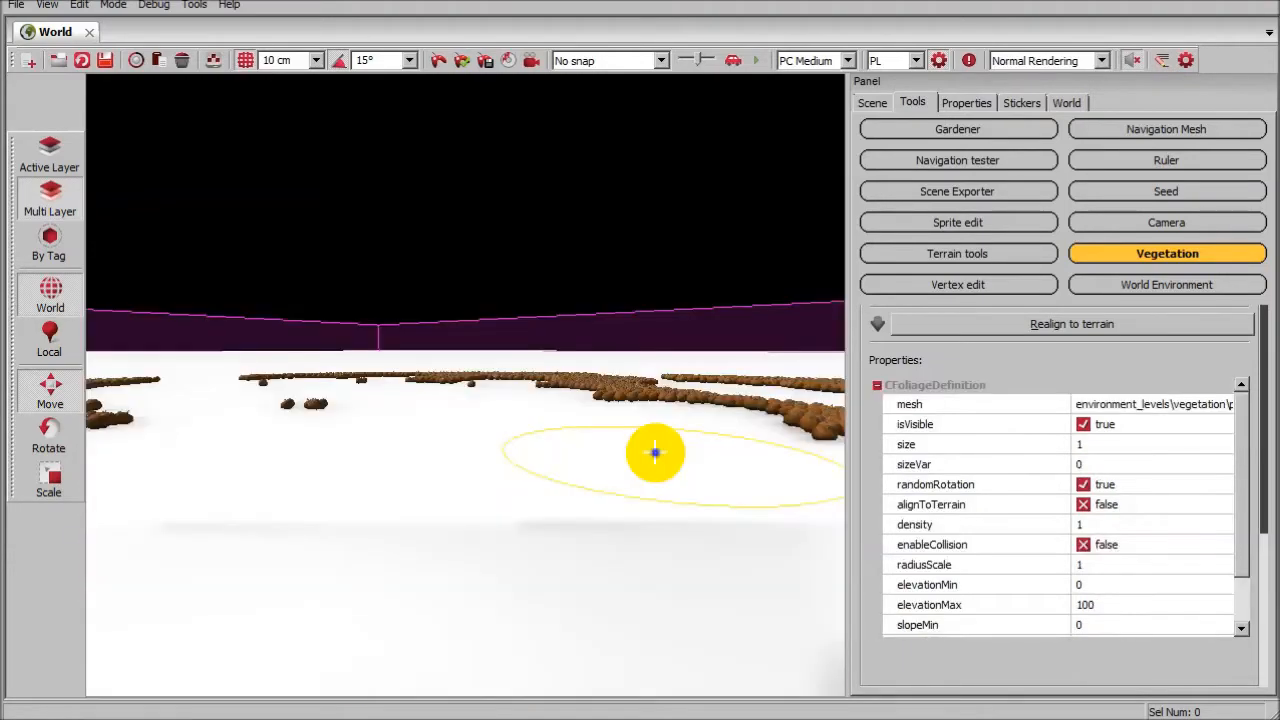
# - Set the pumpkin's size to 5 and place a cluster of large pumpkins beside the strips of small ones
pyautogui.press('w')
pyautogui.moveTo(654, 451)
pyautogui.mouseDown(button='right')
pyautogui.moveTo(602, 468)
pyautogui.moveTo(754, 590)
pyautogui.moveTo(730, 453)
pyautogui.moveTo(654, 451)
pyautogui.mouseUp(button='right')
pyautogui.press('w')
pyautogui.press('s')
pyautogui.click(1083, 449)
pyautogui.write('5')
pyautogui.press('Return')
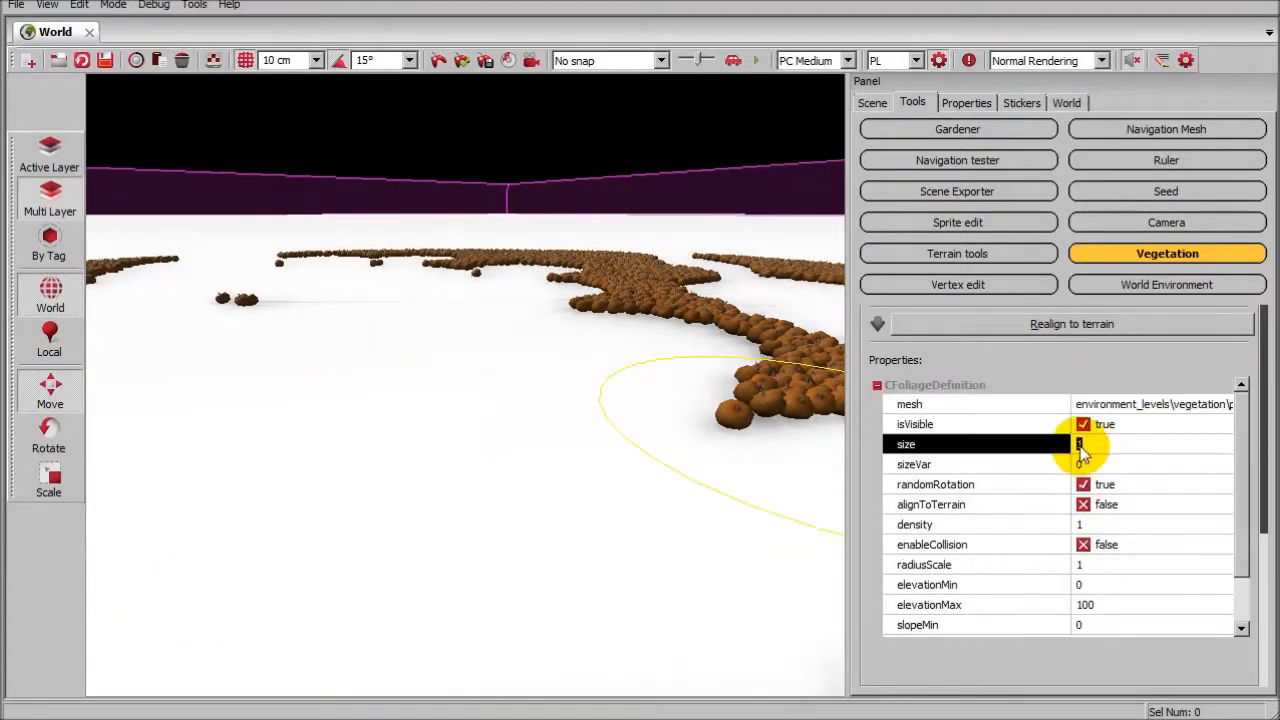
pyautogui.click(463, 405)
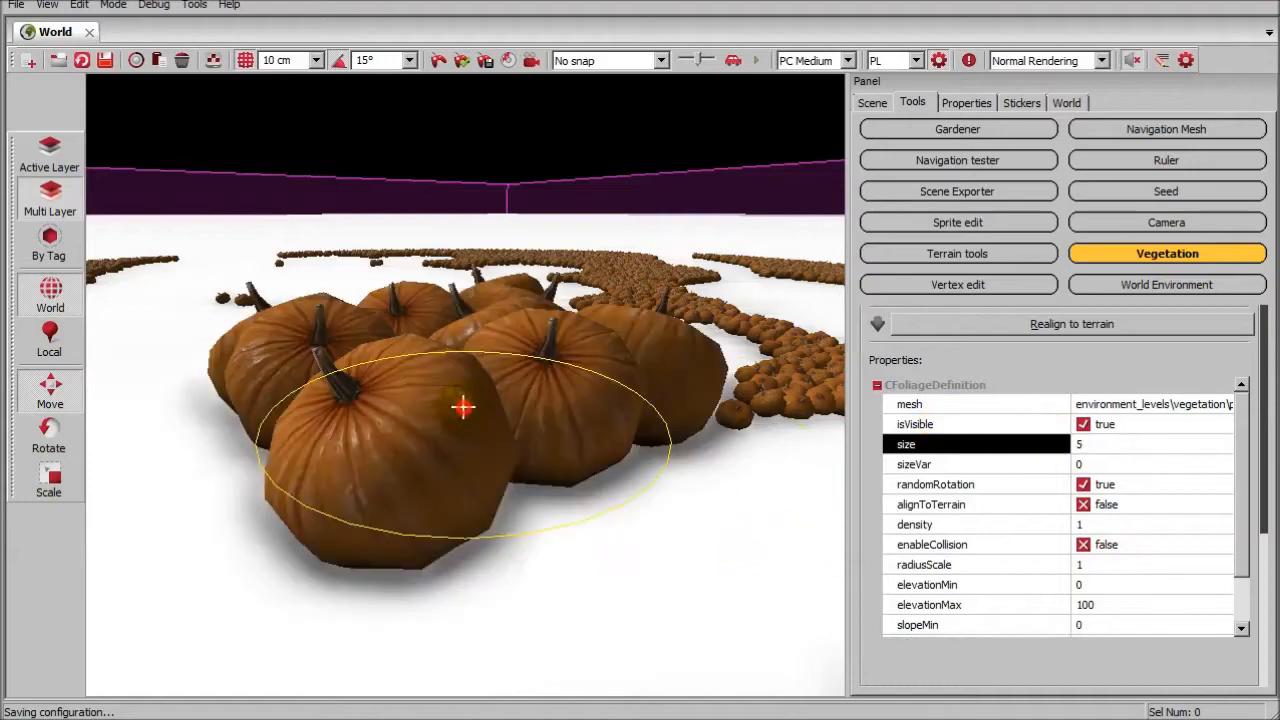
pyautogui.moveTo(540, 432)
pyautogui.mouseDown(button='right')
pyautogui.moveTo(600, 430)
pyautogui.moveTo(625, 448)
pyautogui.moveTo(530, 460)
pyautogui.moveTo(545, 442)
pyautogui.mouseUp(button='right')
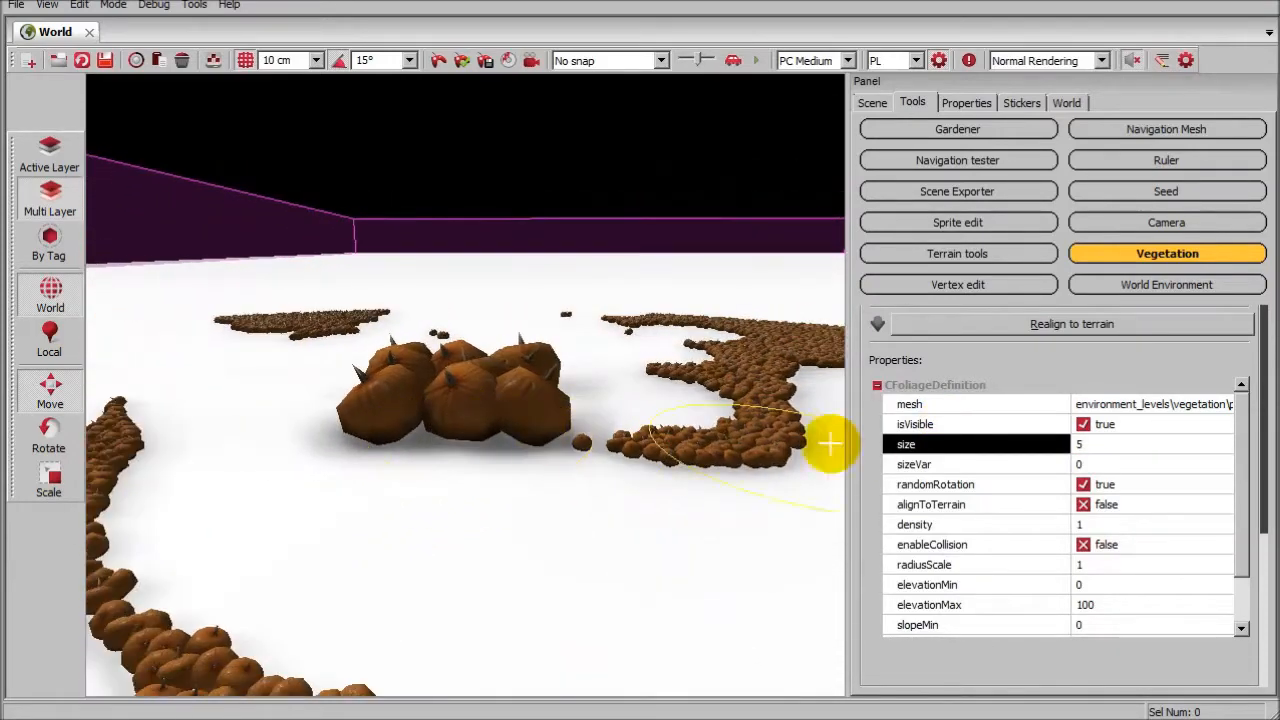
# - Set the pumpkin's sizeVar to 5 and paint groups of differently sized pumpkins along the strips of small ones
pyautogui.click(1081, 467)
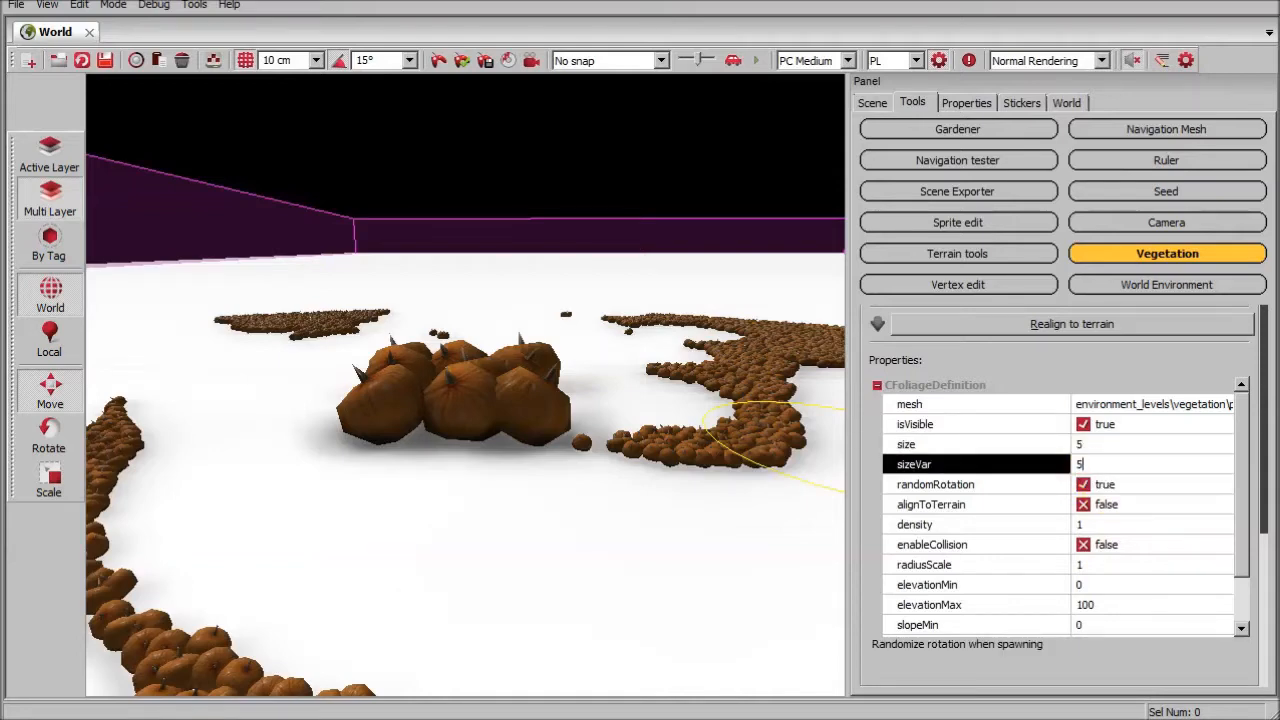
pyautogui.click(1107, 467)
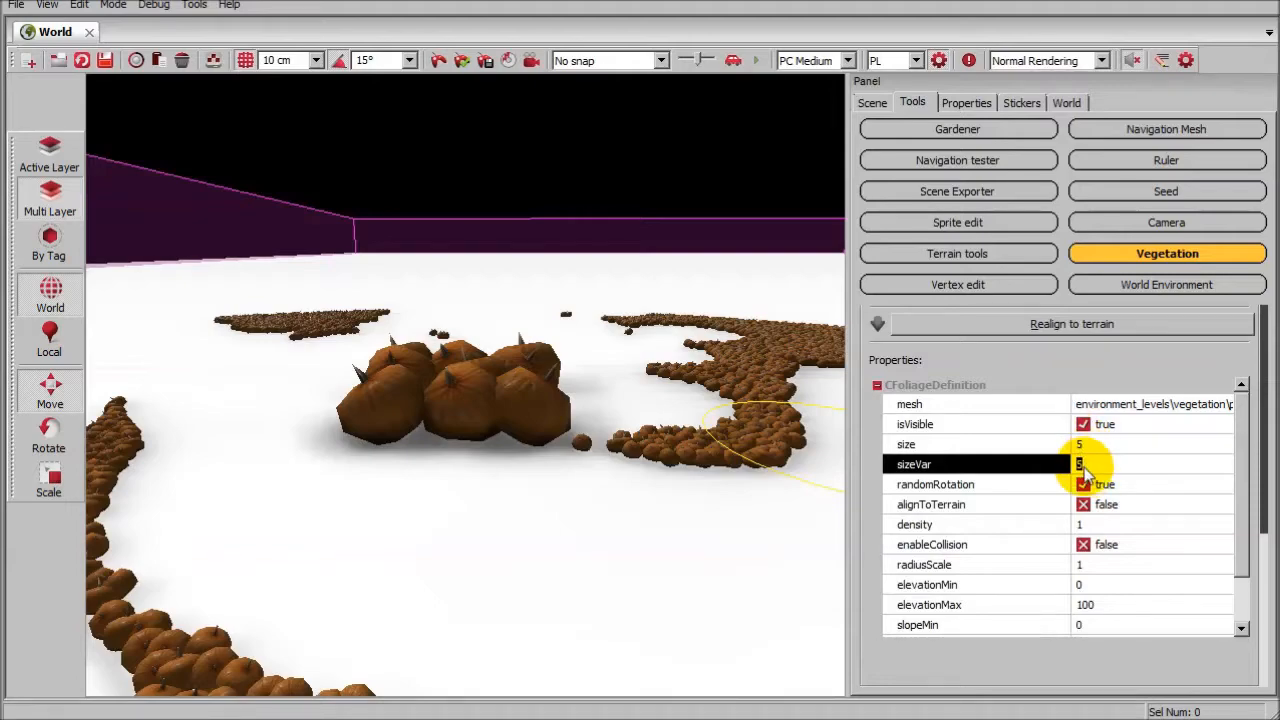
pyautogui.click(575, 550)
pyautogui.moveTo(612, 551)
pyautogui.mouseDown(button='right')
pyautogui.moveTo(665, 530)
pyautogui.moveTo(600, 550)
pyautogui.moveTo(558, 540)
pyautogui.moveTo(640, 515)
pyautogui.moveTo(640, 535)
pyautogui.moveTo(629, 523)
pyautogui.mouseUp(button='right')
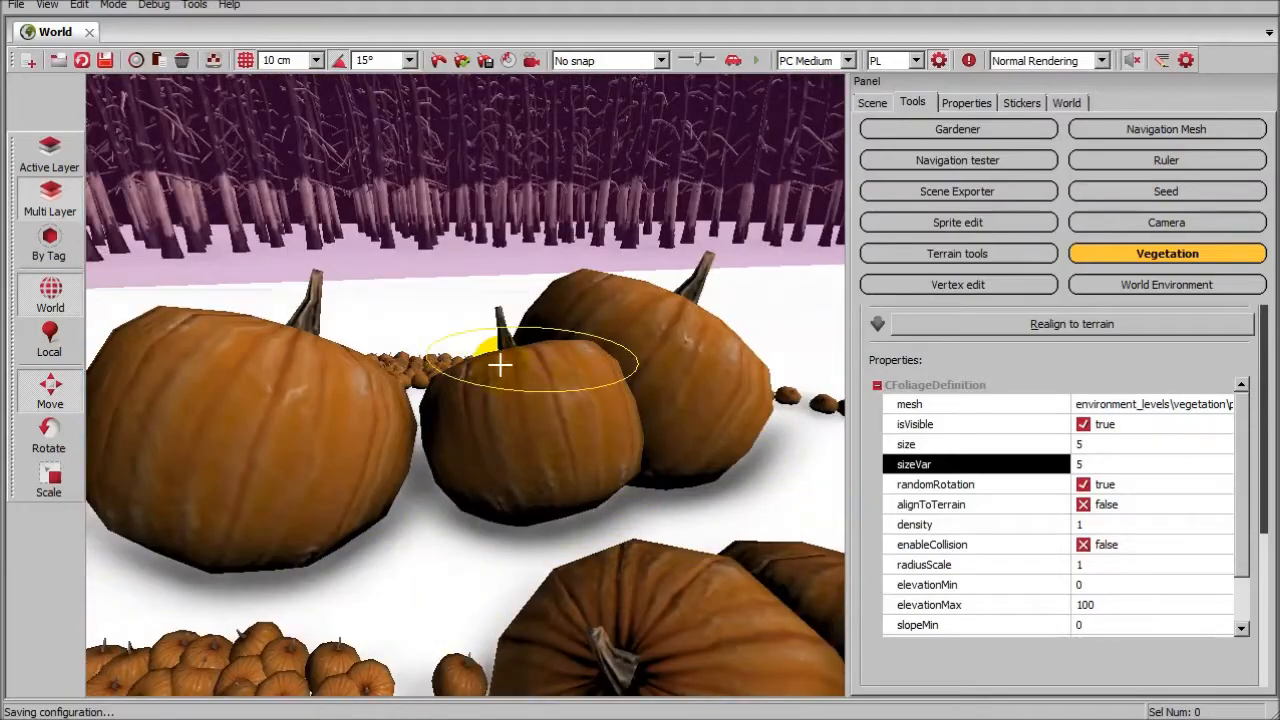
pyautogui.moveTo(511, 443)
pyautogui.mouseDown(button='right')
pyautogui.moveTo(610, 455)
pyautogui.moveTo(580, 450)
pyautogui.moveTo(731, 428)
pyautogui.mouseUp(button='right')
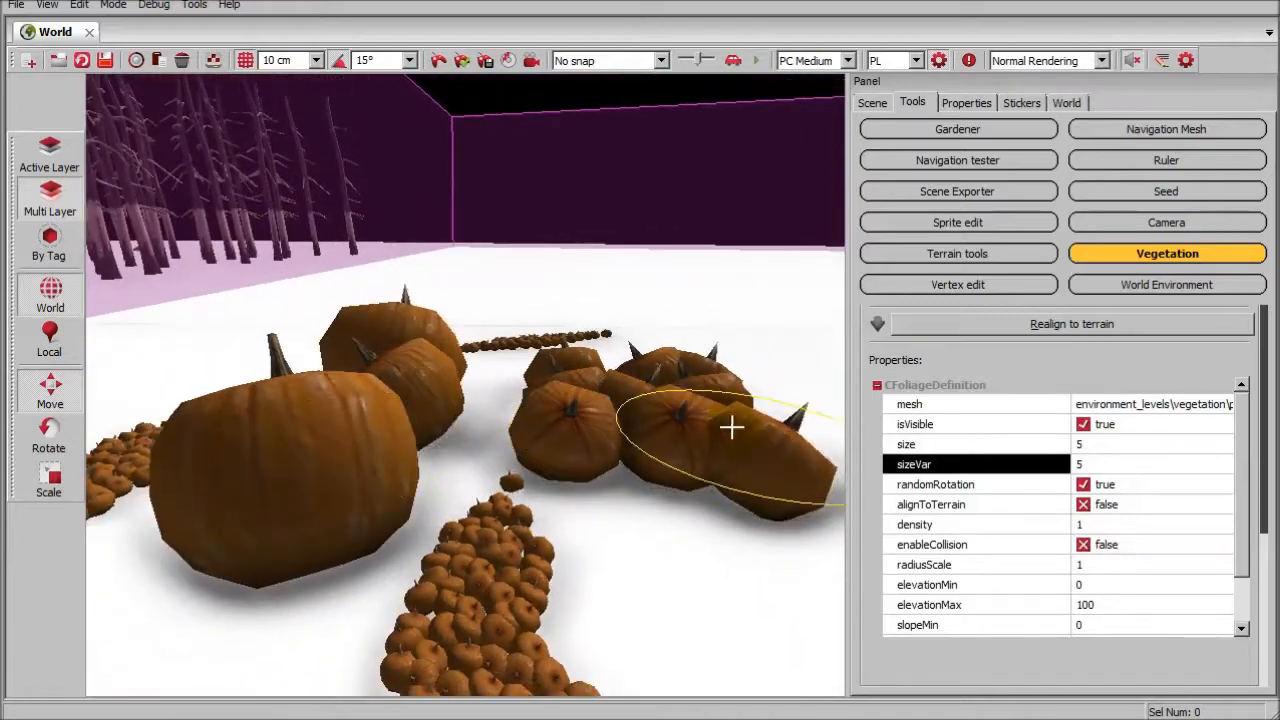
pyautogui.moveTo(295, 468)
pyautogui.mouseDown(button='right')
pyautogui.moveTo(240, 460)
pyautogui.moveTo(232, 450)
pyautogui.moveTo(250, 440)
pyautogui.mouseUp(button='right')
pyautogui.moveTo(326, 426)
pyautogui.mouseDown()
pyautogui.moveTo(268, 391)
pyautogui.moveTo(423, 509)
pyautogui.moveTo(286, 409)
pyautogui.moveTo(176, 455)
pyautogui.mouseUp()
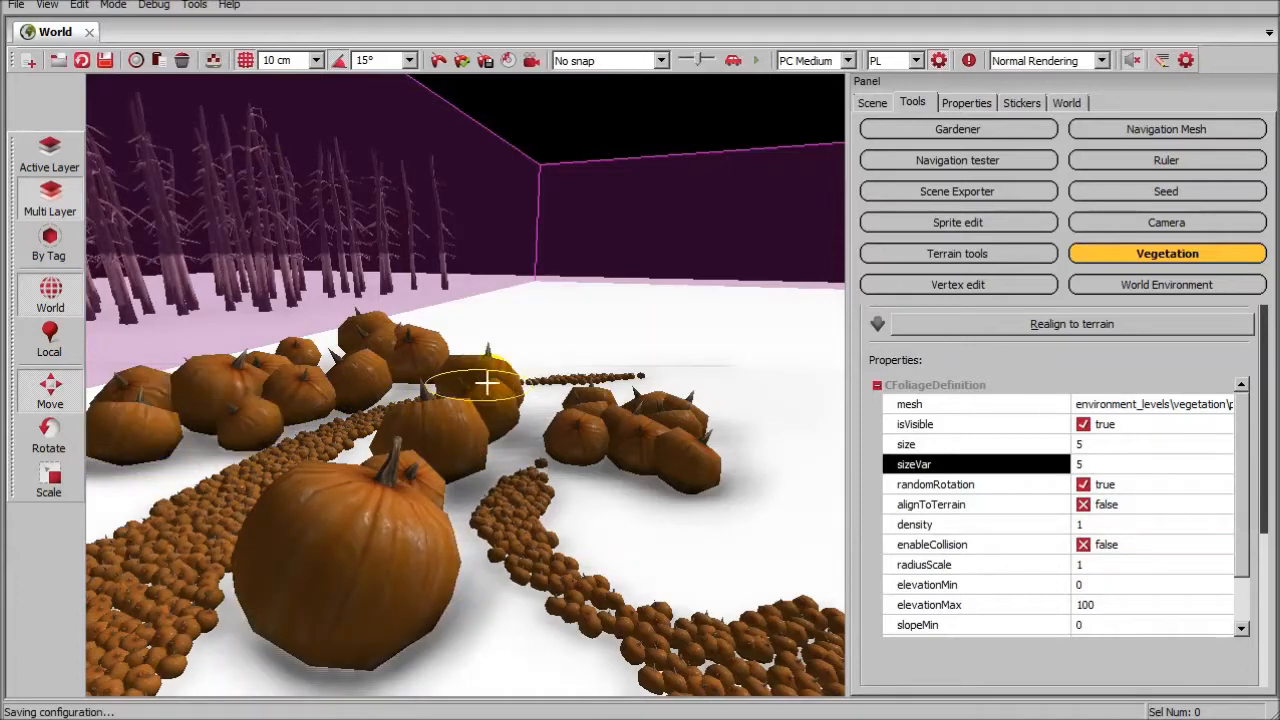
pyautogui.moveTo(547, 345)
pyautogui.mouseDown()
pyautogui.moveTo(726, 380)
pyautogui.moveTo(731, 451)
pyautogui.moveTo(663, 520)
pyautogui.moveTo(739, 473)
pyautogui.mouseUp()
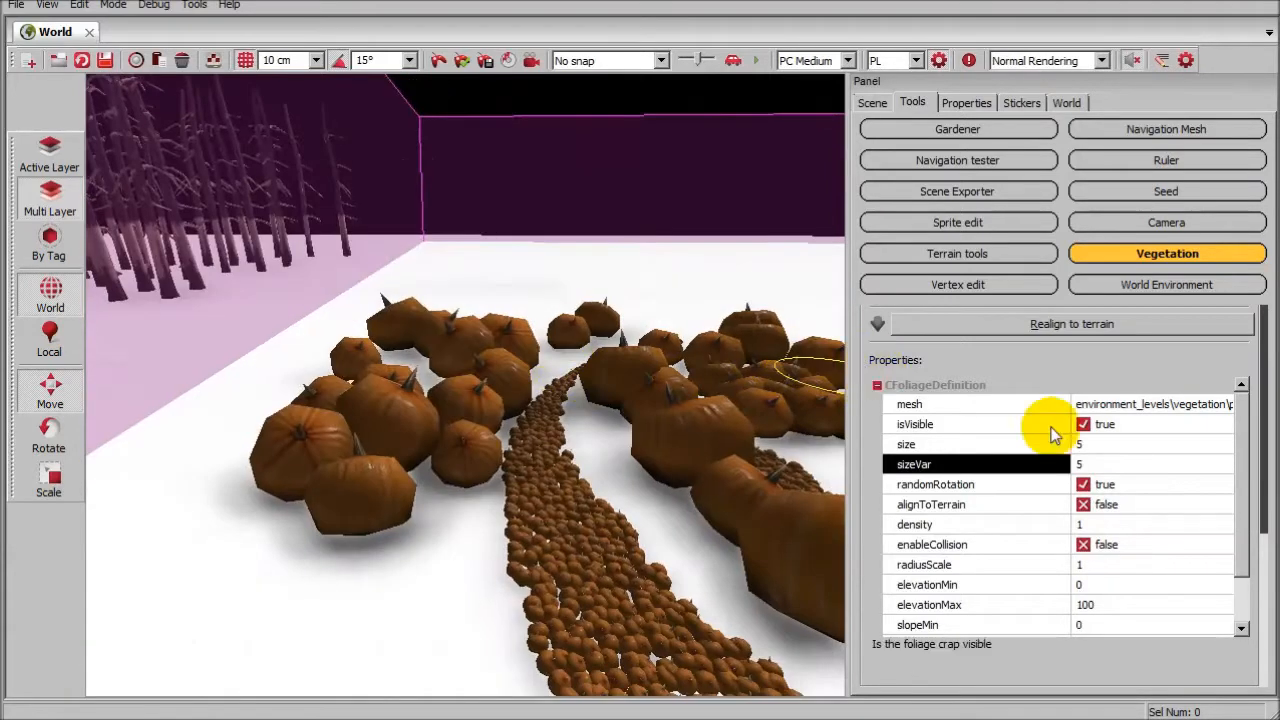
# - Set the pumpkin's size to 1 with sizeVar still 5 and paint groups of mixed-size pumpkins around the strips of small ones
pyautogui.click(1080, 444)
pyautogui.click(1082, 446)
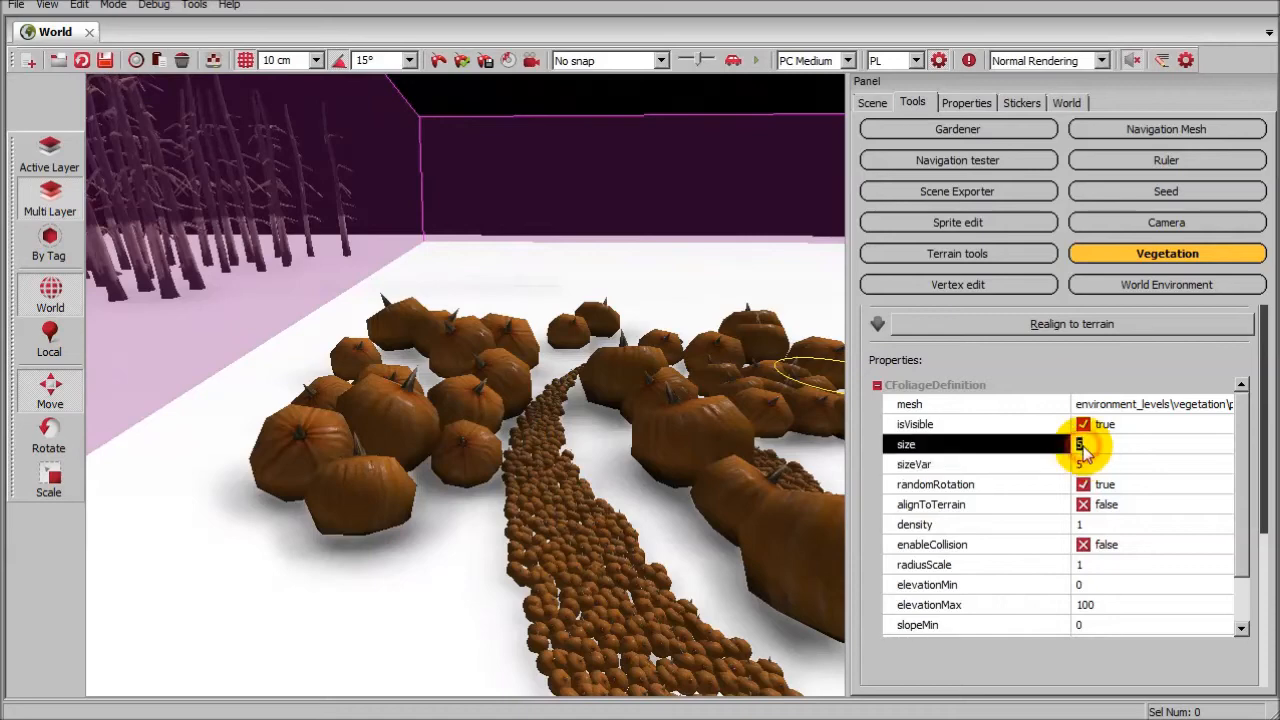
pyautogui.moveTo(571, 411); pyautogui.dragTo(560, 410, button='right')
pyautogui.moveTo(470, 455); pyautogui.dragTo(235, 622)
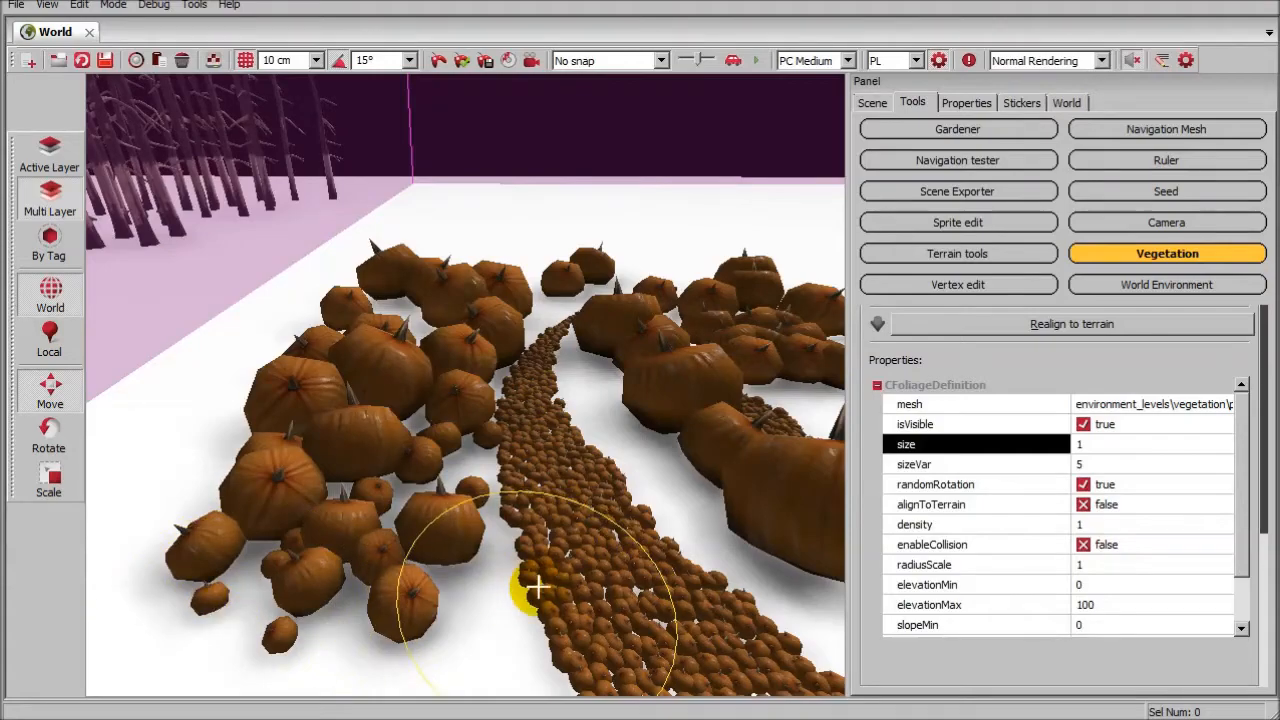
pyautogui.moveTo(482, 502)
pyautogui.mouseDown(button='right')
pyautogui.moveTo(534, 480)
pyautogui.moveTo(570, 398)
pyautogui.moveTo(515, 350)
pyautogui.moveTo(420, 354)
pyautogui.moveTo(480, 503)
pyautogui.mouseUp(button='right')
pyautogui.moveTo(631, 514)
pyautogui.mouseDown()
pyautogui.moveTo(591, 451)
pyautogui.moveTo(431, 503)
pyautogui.moveTo(593, 448)
pyautogui.mouseUp()
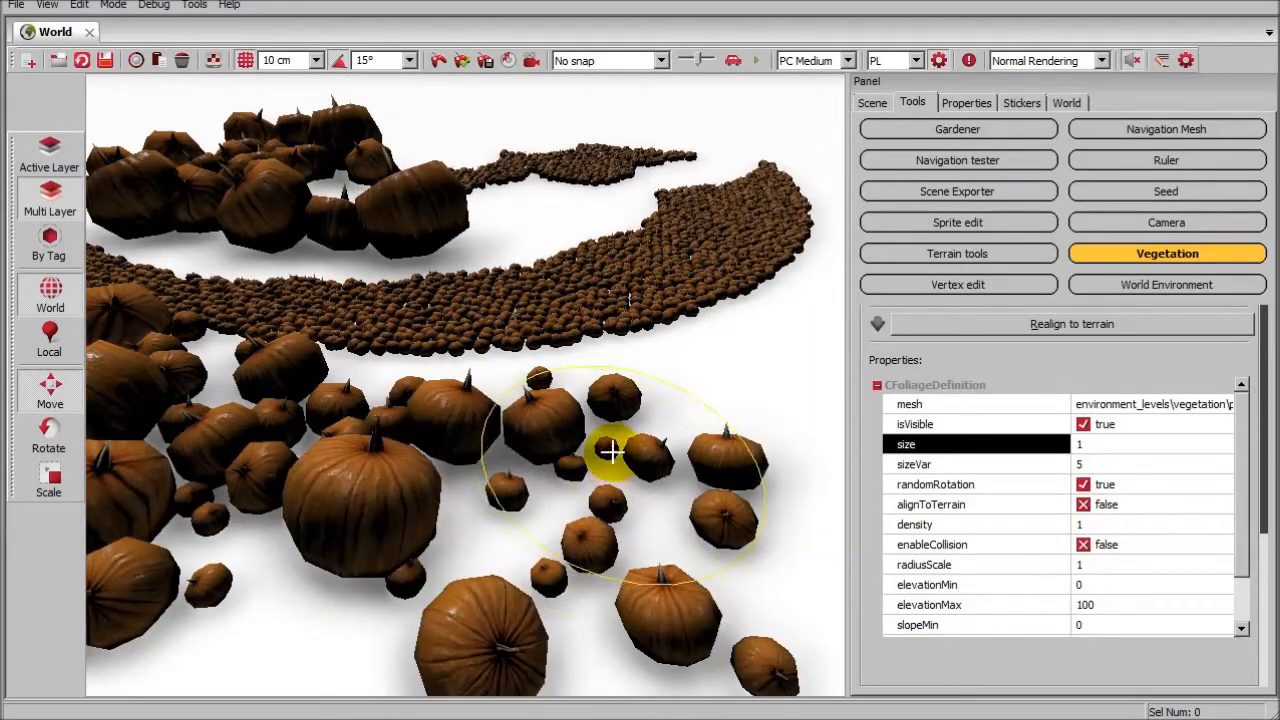
pyautogui.moveTo(610, 448)
pyautogui.mouseDown(button='right')
pyautogui.moveTo(545, 452)
pyautogui.moveTo(400, 515)
pyautogui.moveTo(610, 448)
pyautogui.moveTo(566, 485)
pyautogui.moveTo(514, 451)
pyautogui.mouseUp(button='right')
pyautogui.moveTo(514, 451)
pyautogui.mouseDown()
pyautogui.moveTo(363, 423)
pyautogui.moveTo(560, 503)
pyautogui.moveTo(535, 510)
pyautogui.moveTo(510, 475)
pyautogui.mouseUp()
pyautogui.moveTo(498, 349)
pyautogui.mouseDown(button='right')
pyautogui.moveTo(462, 318)
pyautogui.moveTo(498, 349)
pyautogui.moveTo(638, 380)
pyautogui.mouseUp(button='right')
pyautogui.moveTo(408, 446)
pyautogui.mouseDown()
pyautogui.moveTo(371, 534)
pyautogui.moveTo(257, 431)
pyautogui.moveTo(238, 358)
pyautogui.moveTo(245, 301)
pyautogui.moveTo(386, 257)
pyautogui.moveTo(157, 377)
pyautogui.moveTo(500, 210)
pyautogui.moveTo(440, 312)
pyautogui.mouseUp()
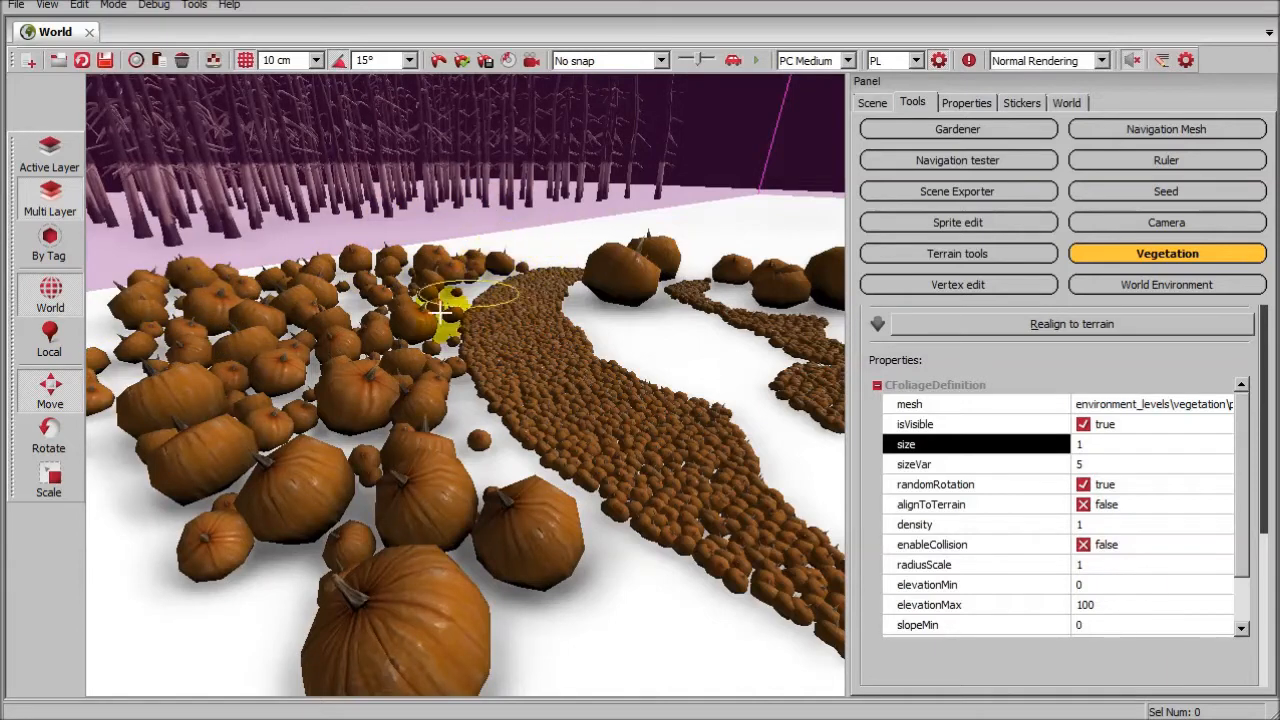
pyautogui.moveTo(314, 520); pyautogui.dragTo(288, 491)
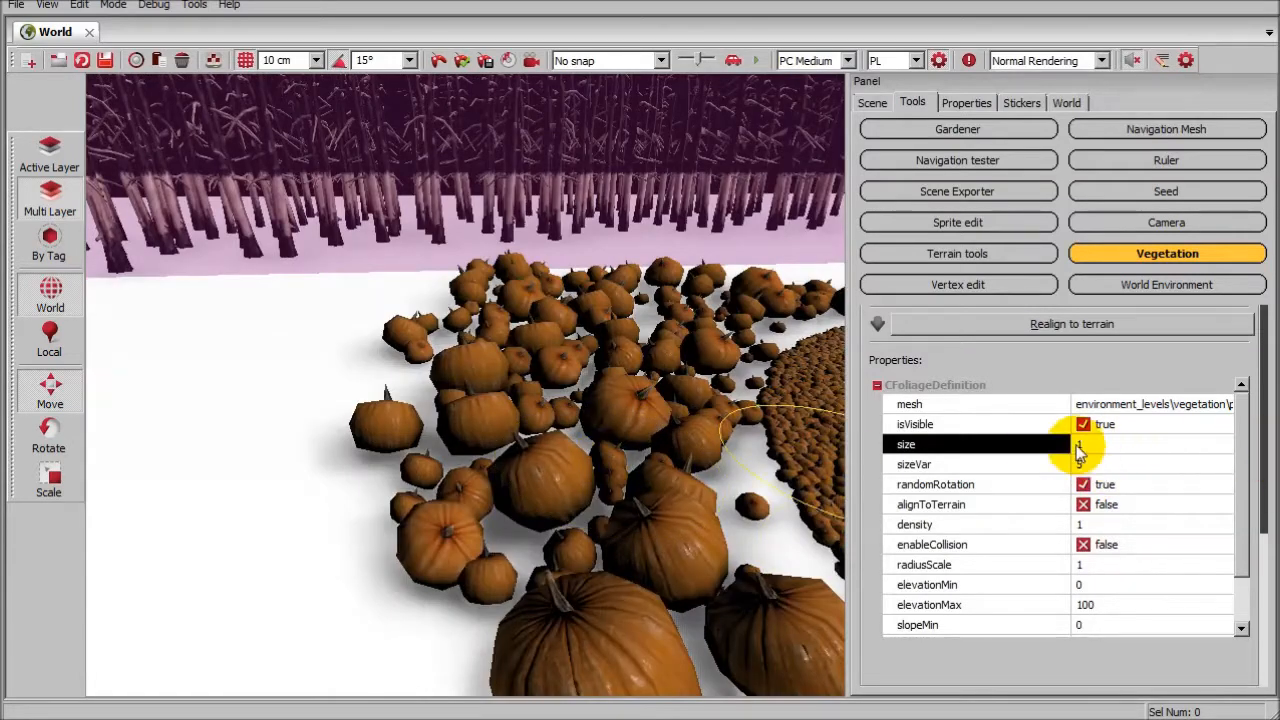
# - Set the pumpkin's size to 5 and paint a cluster of large pumpkins at the outer edge of the mixed-size patch
pyautogui.write('5')
pyautogui.press('Return')
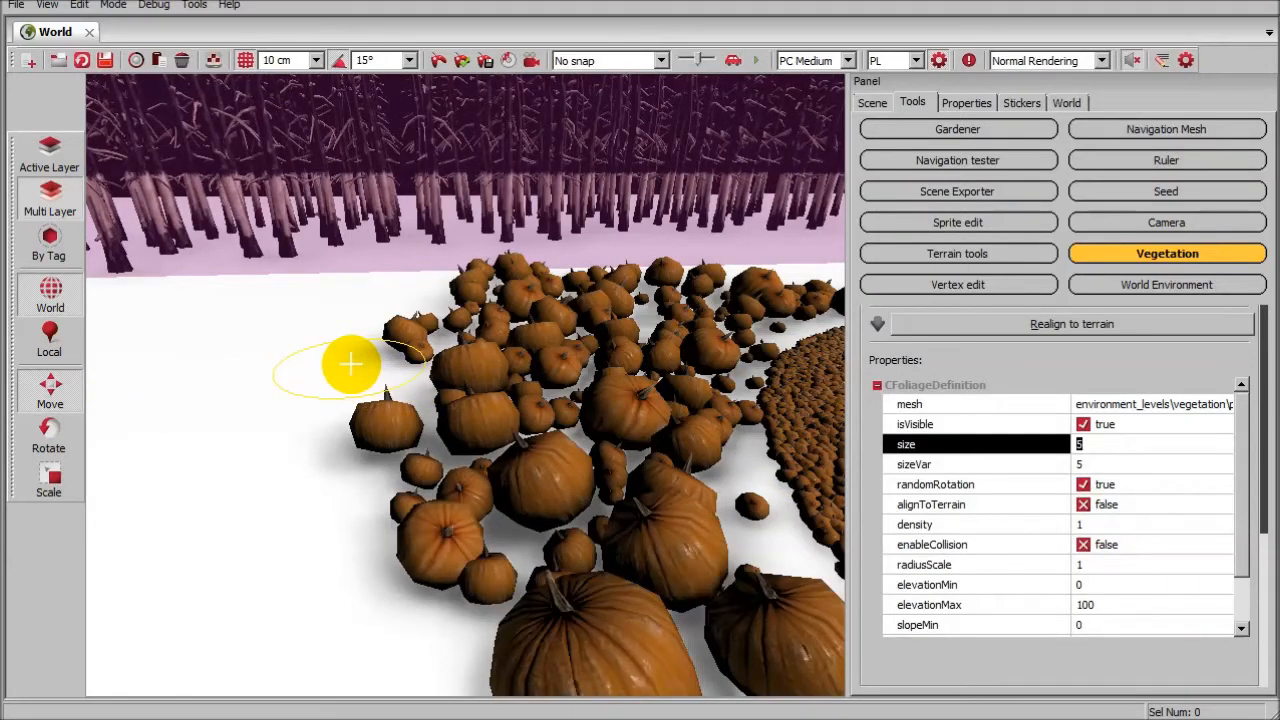
pyautogui.moveTo(309, 340)
pyautogui.mouseDown()
pyautogui.moveTo(300, 500)
pyautogui.moveTo(271, 366)
pyautogui.moveTo(320, 310)
pyautogui.mouseUp()
pyautogui.moveTo(300, 353)
pyautogui.mouseDown(button='right')
pyautogui.moveTo(651, 331)
pyautogui.moveTo(522, 336)
pyautogui.moveTo(519, 353)
pyautogui.mouseUp(button='right')
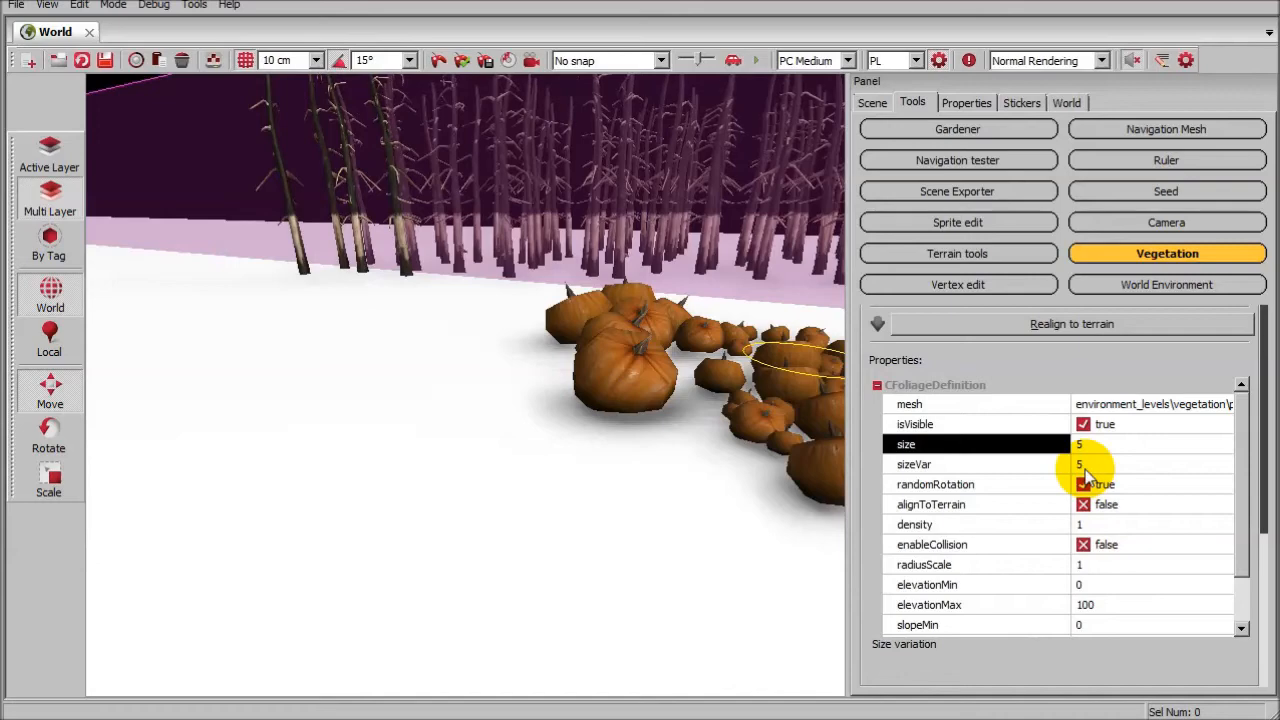
pyautogui.moveTo(606, 449); pyautogui.dragTo(607, 449, button='right')
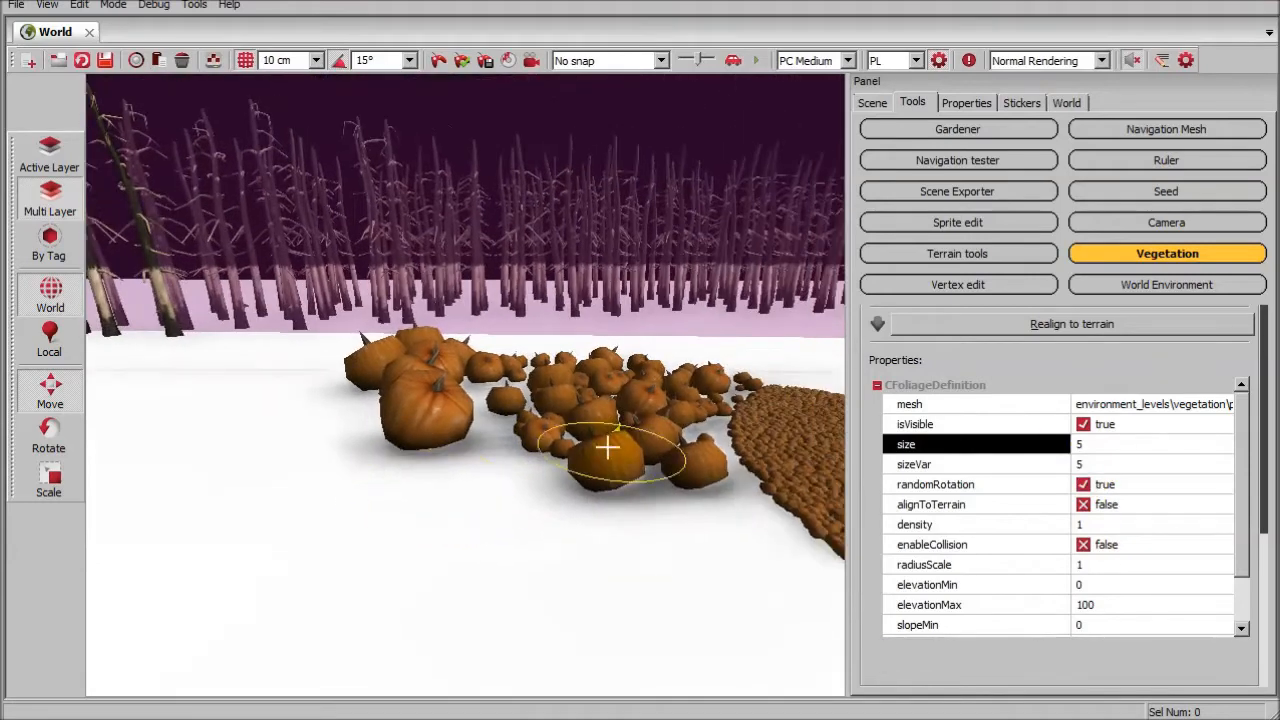
# - Turn off randomRotation for the pumpkin and paint a field of identically oriented pumpkins in front of the existing patch
pyautogui.click(1082, 484)
pyautogui.moveTo(768, 500)
pyautogui.mouseDown()
pyautogui.moveTo(391, 509)
pyautogui.moveTo(371, 557)
pyautogui.moveTo(666, 549)
pyautogui.moveTo(429, 600)
pyautogui.moveTo(486, 569)
pyautogui.mouseUp()
pyautogui.moveTo(486, 569); pyautogui.dragTo(489, 569, button='right')
pyautogui.moveTo(489, 569)
pyautogui.mouseDown()
pyautogui.moveTo(417, 463)
pyautogui.moveTo(363, 534)
pyautogui.moveTo(366, 572)
pyautogui.mouseUp()
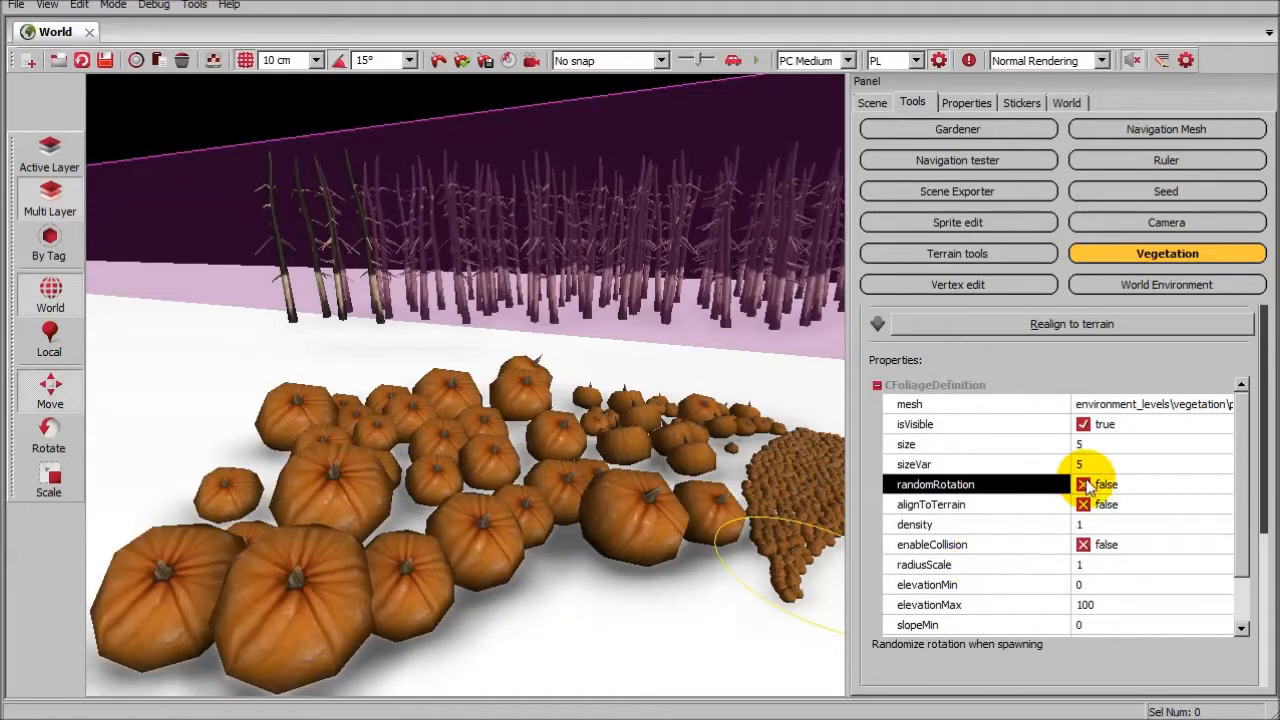
# - Turn randomRotation back on and set enableCollision to true for the pumpkin
pyautogui.click(1083, 545)
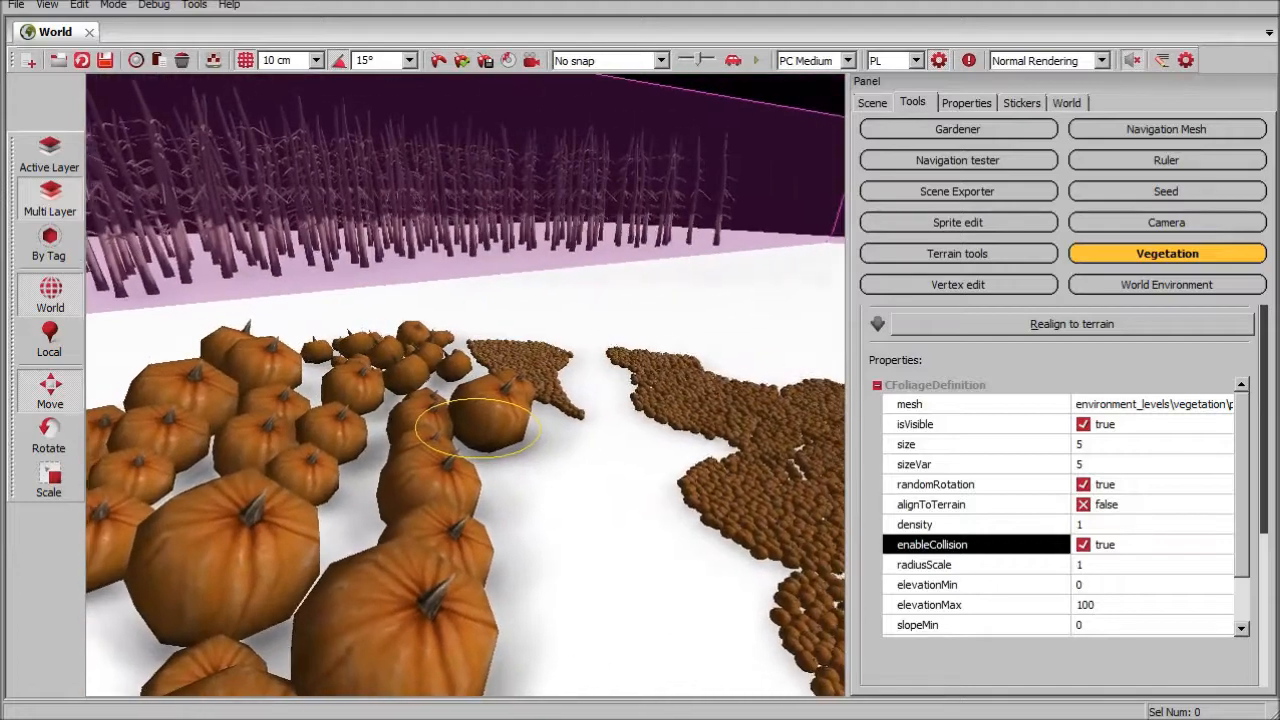
pyautogui.moveTo(636, 525); pyautogui.dragTo(540, 513, button='right')
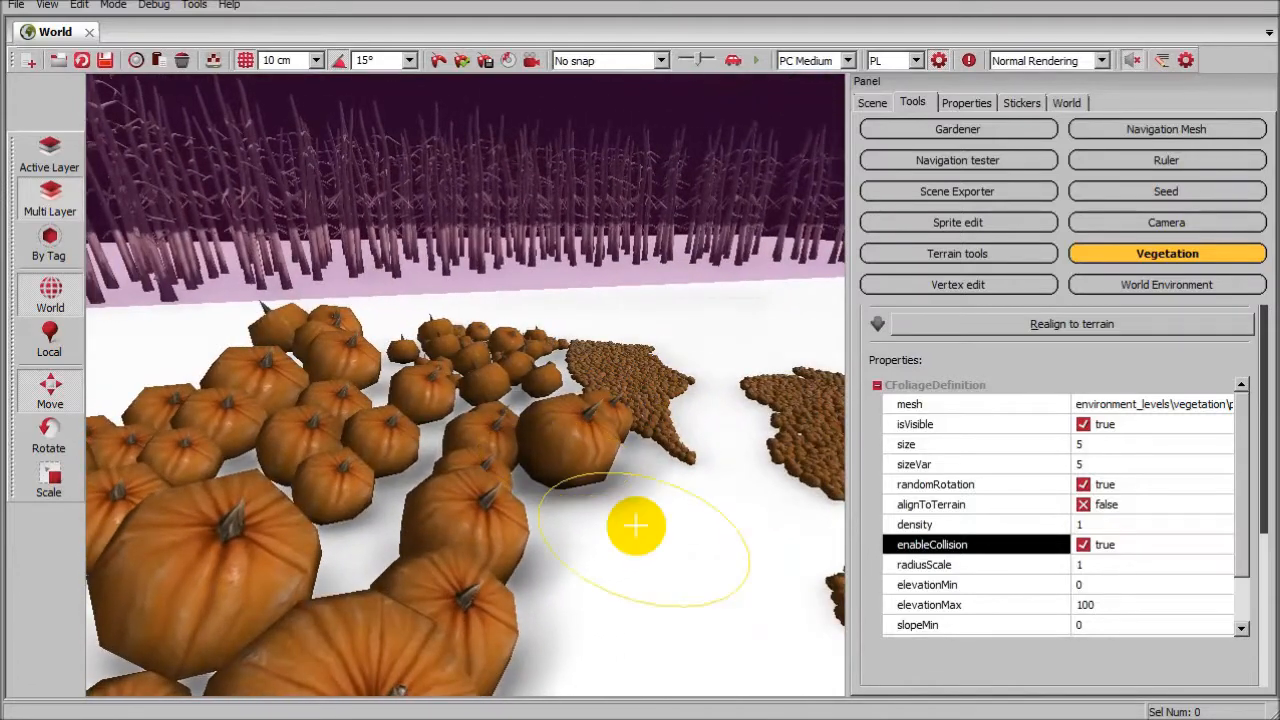
pyautogui.moveTo(517, 411); pyautogui.dragTo(430, 400, button='right')
pyautogui.scroll(3, 1265, 475)
pyautogui.moveTo(1267, 471); pyautogui.dragTo(1270, 534)
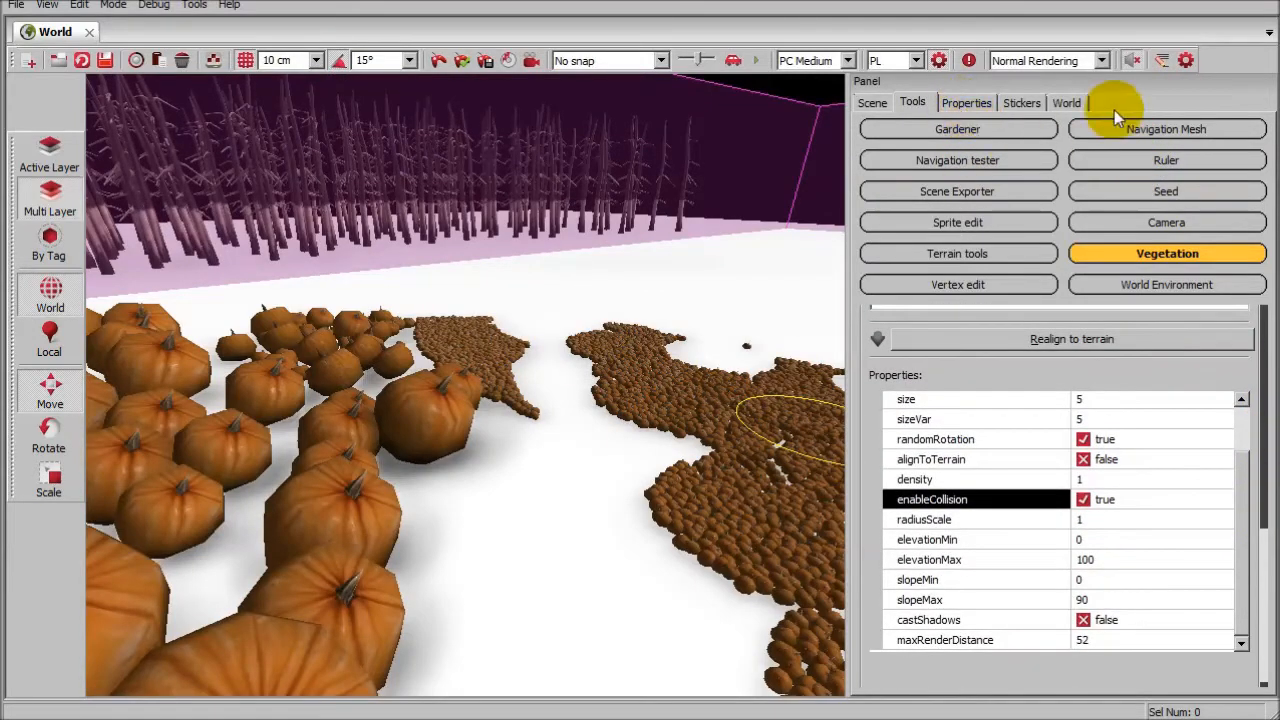
# - Start the Navigation Mesh tool, create the missing paths layer and collect the geometry of the loaded areas
pyautogui.click(1148, 130)
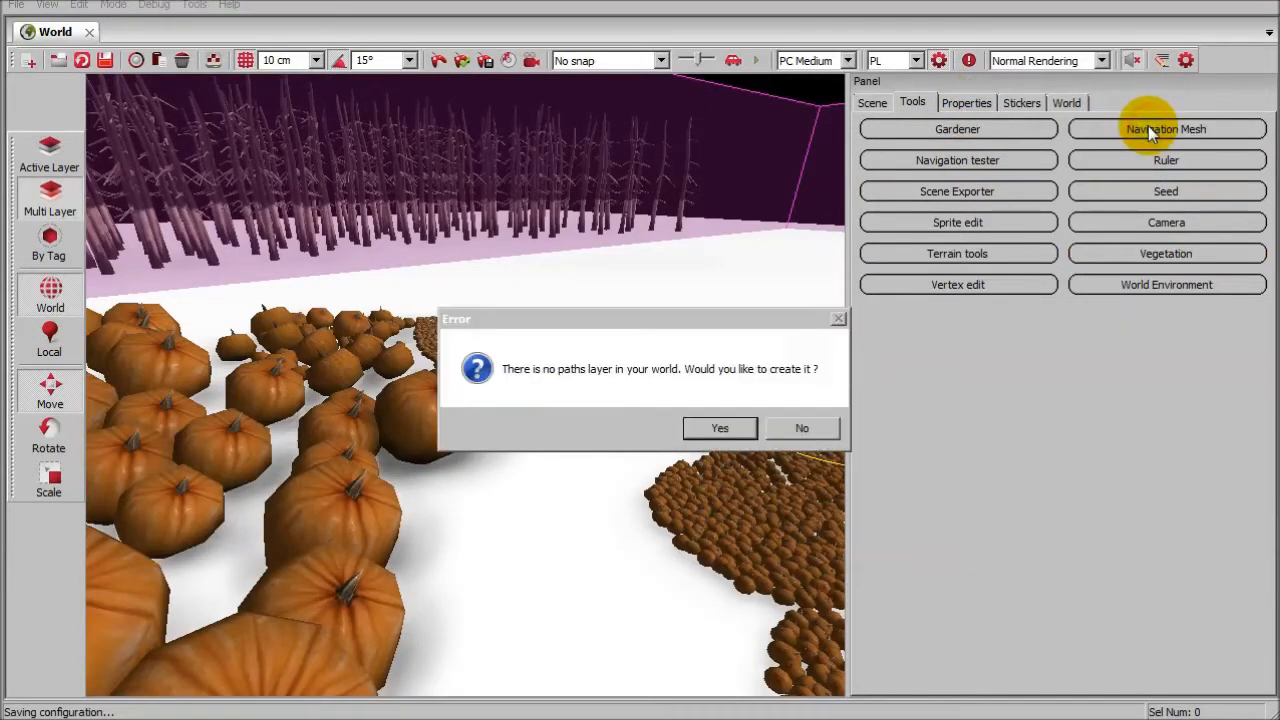
pyautogui.click(722, 427)
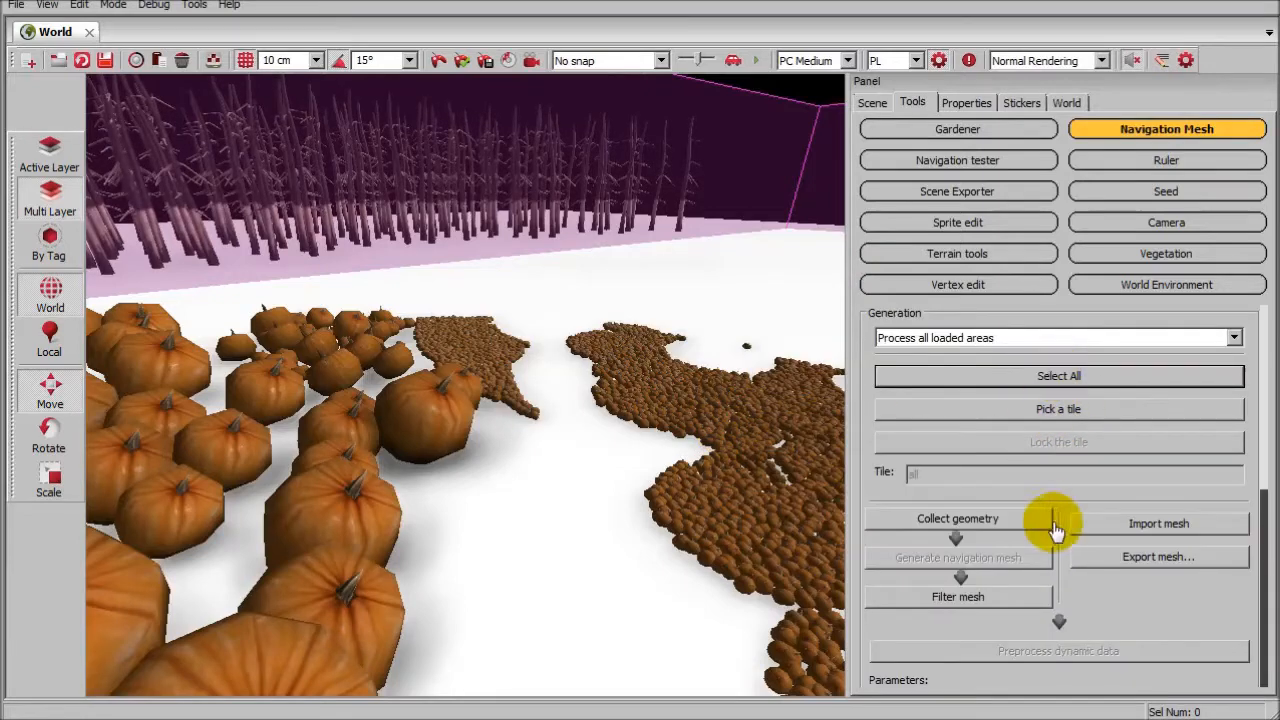
pyautogui.click(1000, 522)
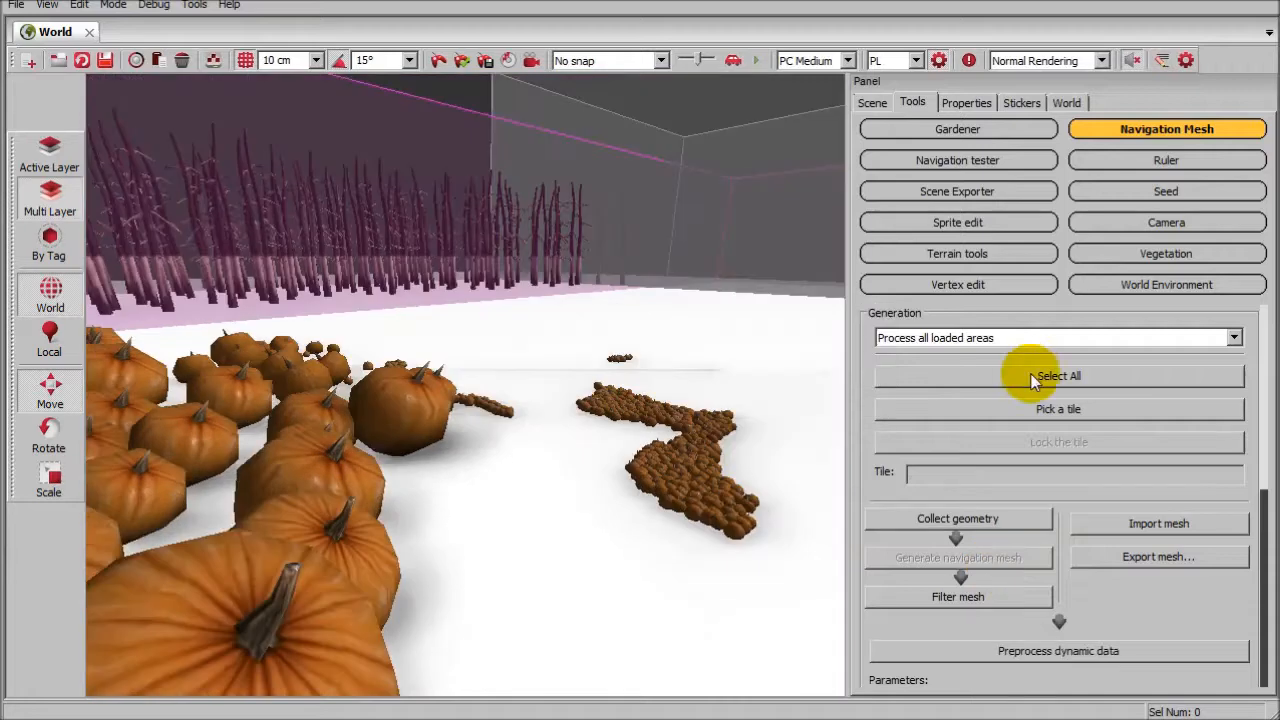
# - Select all tiles, collect their geometry again, and generate and filter the navigation mesh
pyautogui.click(1034, 381)
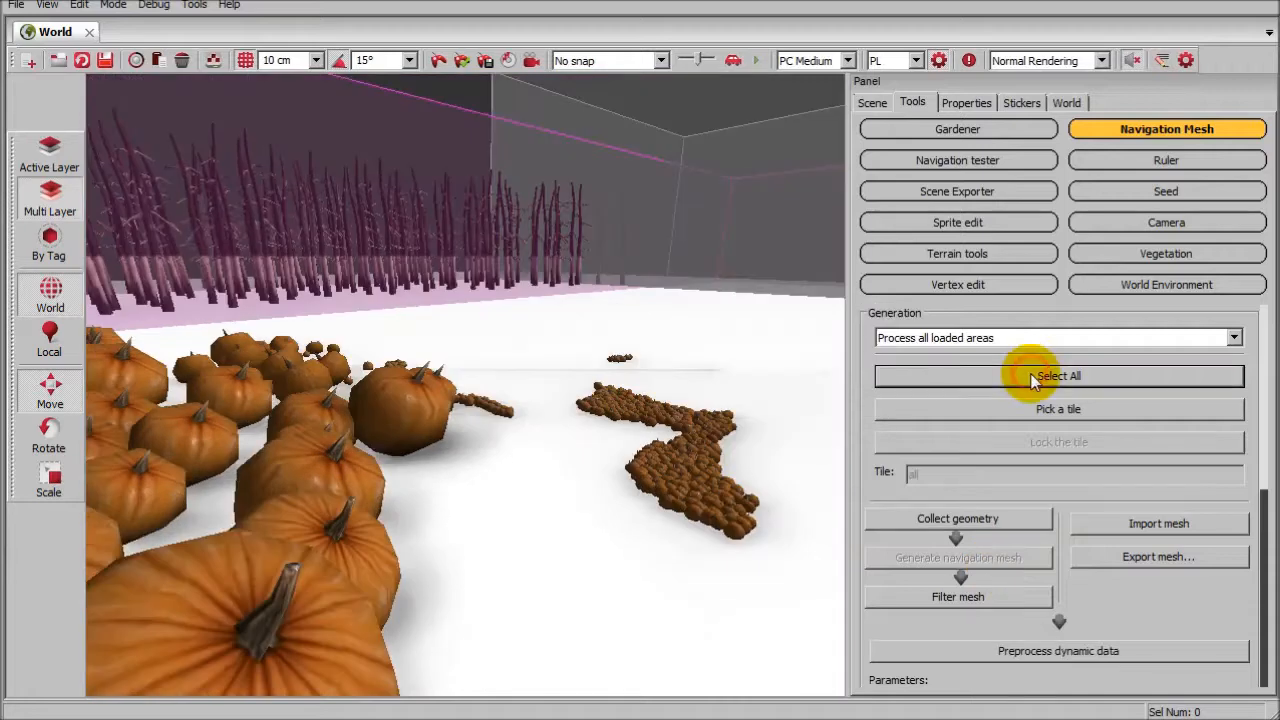
pyautogui.click(1010, 518)
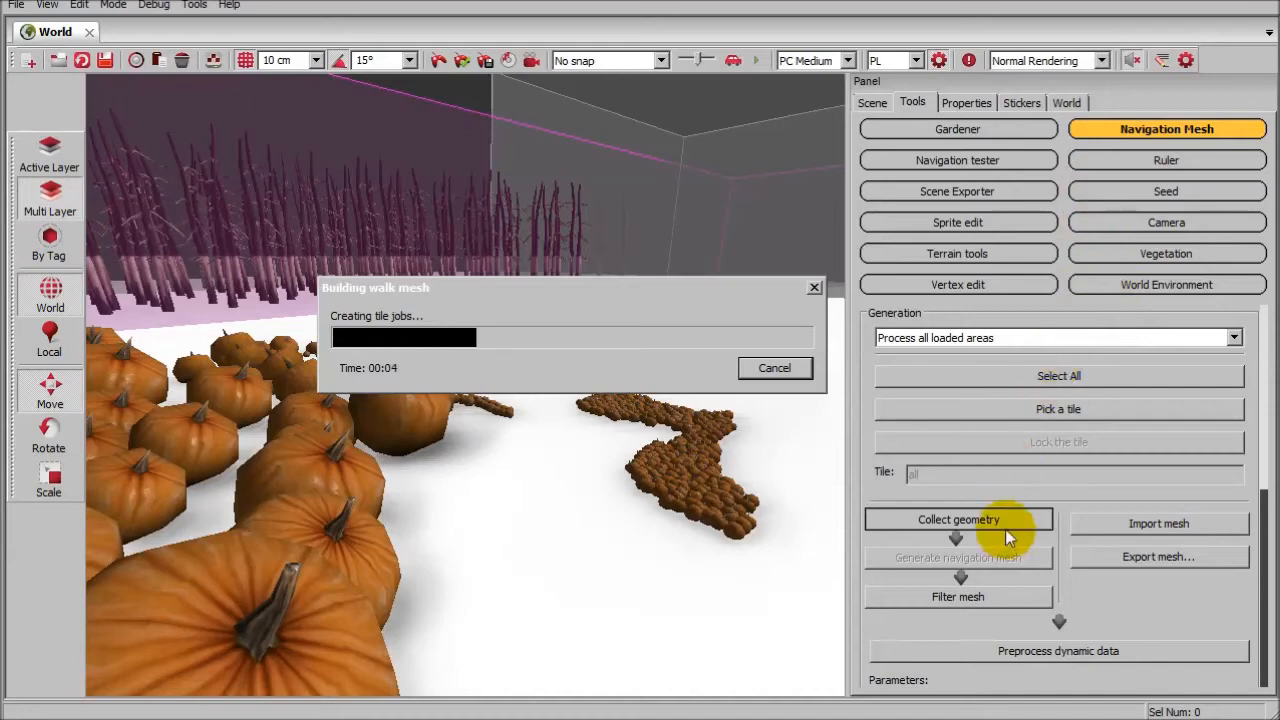
pyautogui.click(1036, 562)
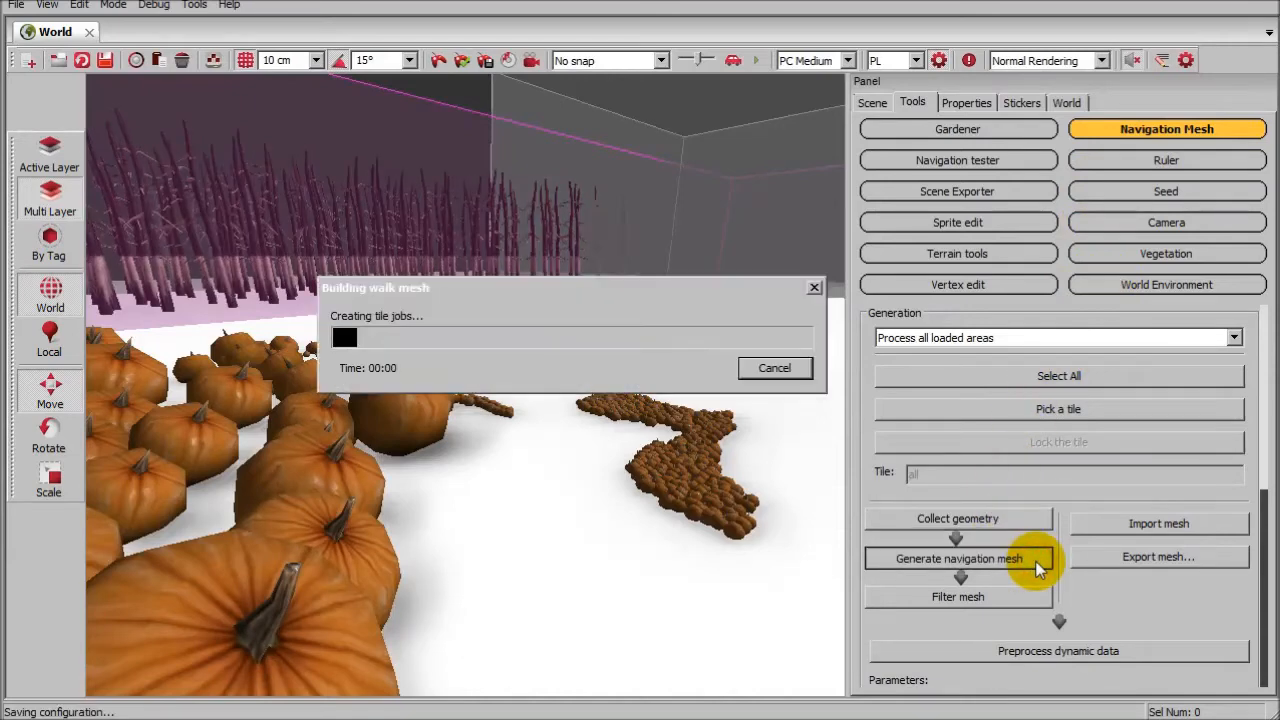
pyautogui.click(1006, 597)
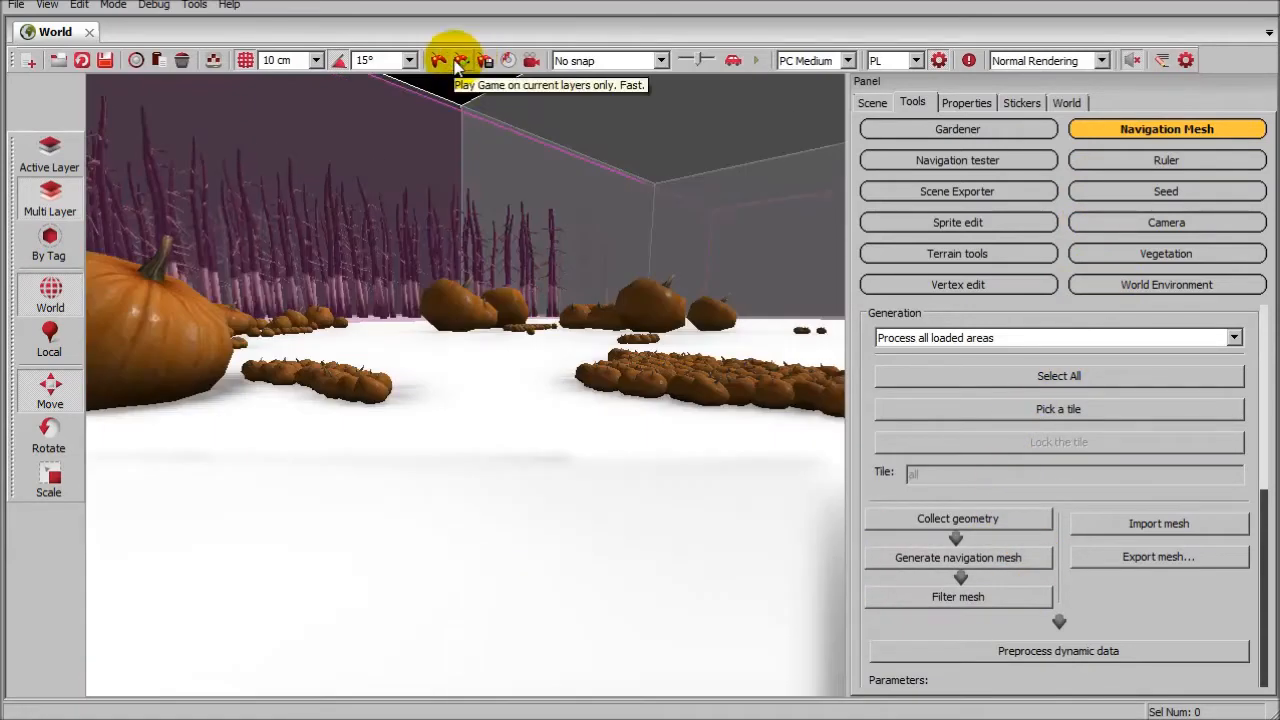
# - Play the game on the current layers only, run the character into the pumpkins to test collision, and exit the game
pyautogui.click(458, 62)
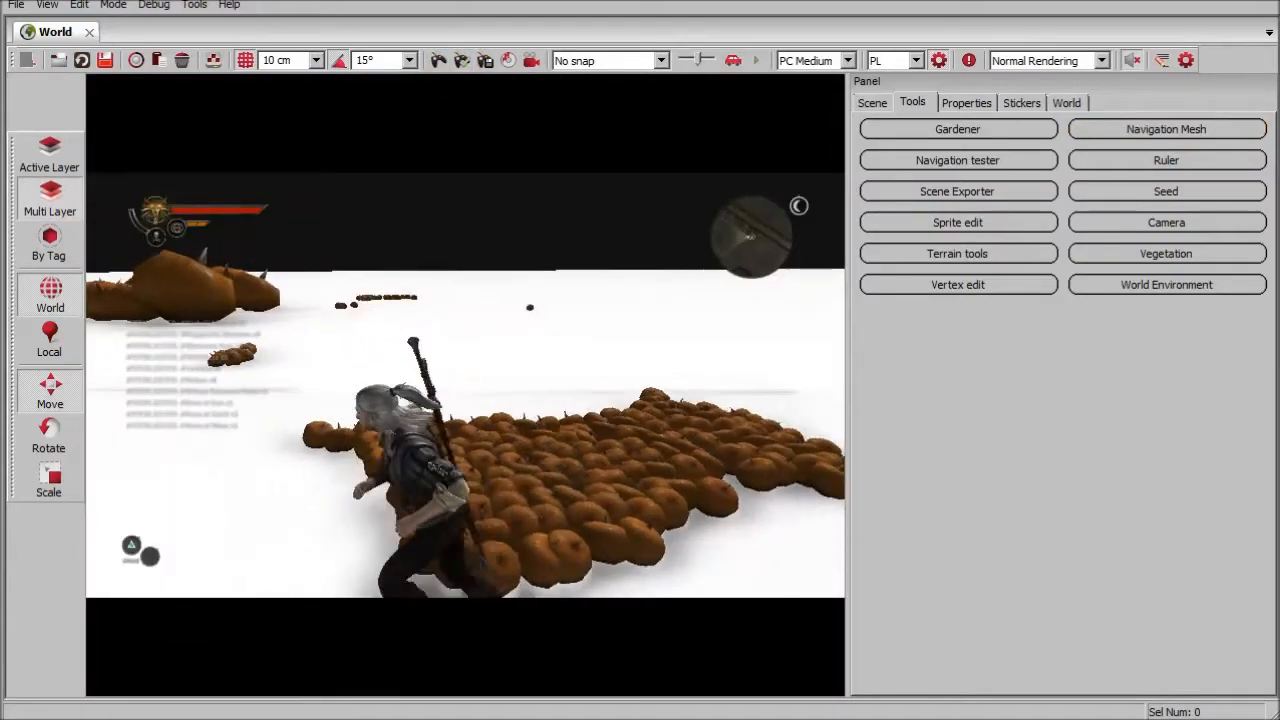
pyautogui.press('w')
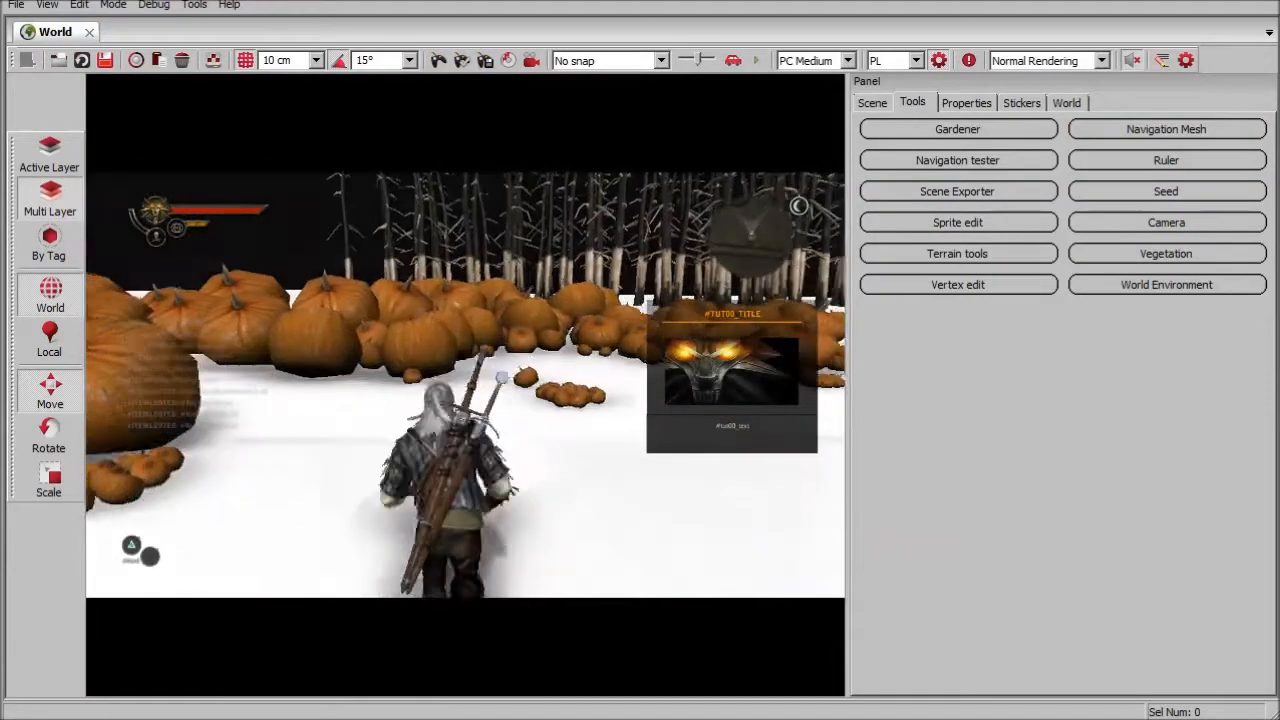
pyautogui.press('w')
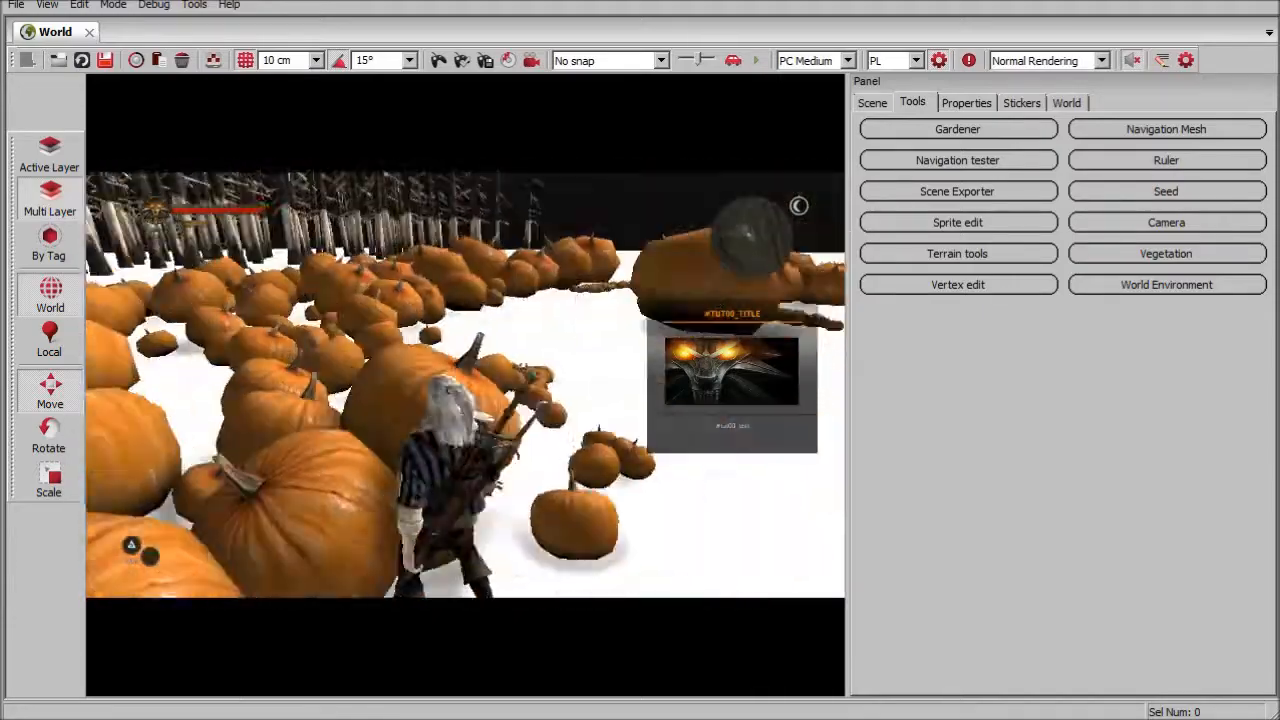
pyautogui.press('w')
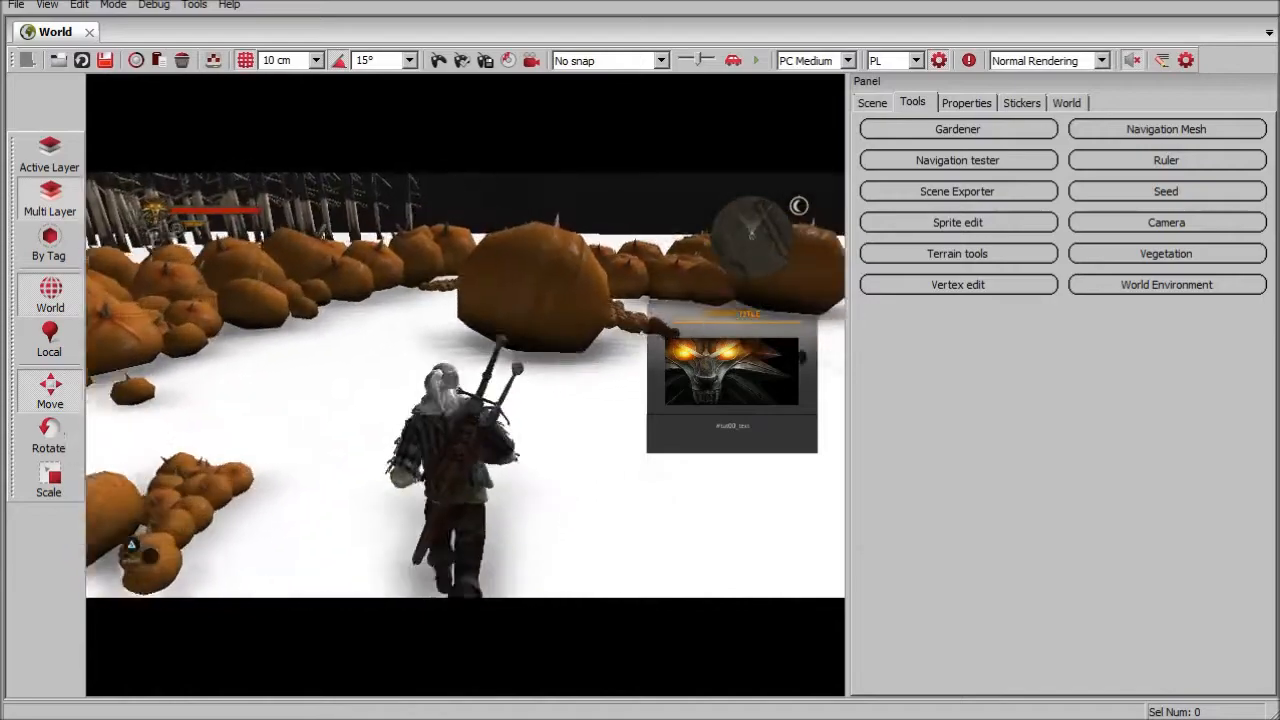
pyautogui.press('w')
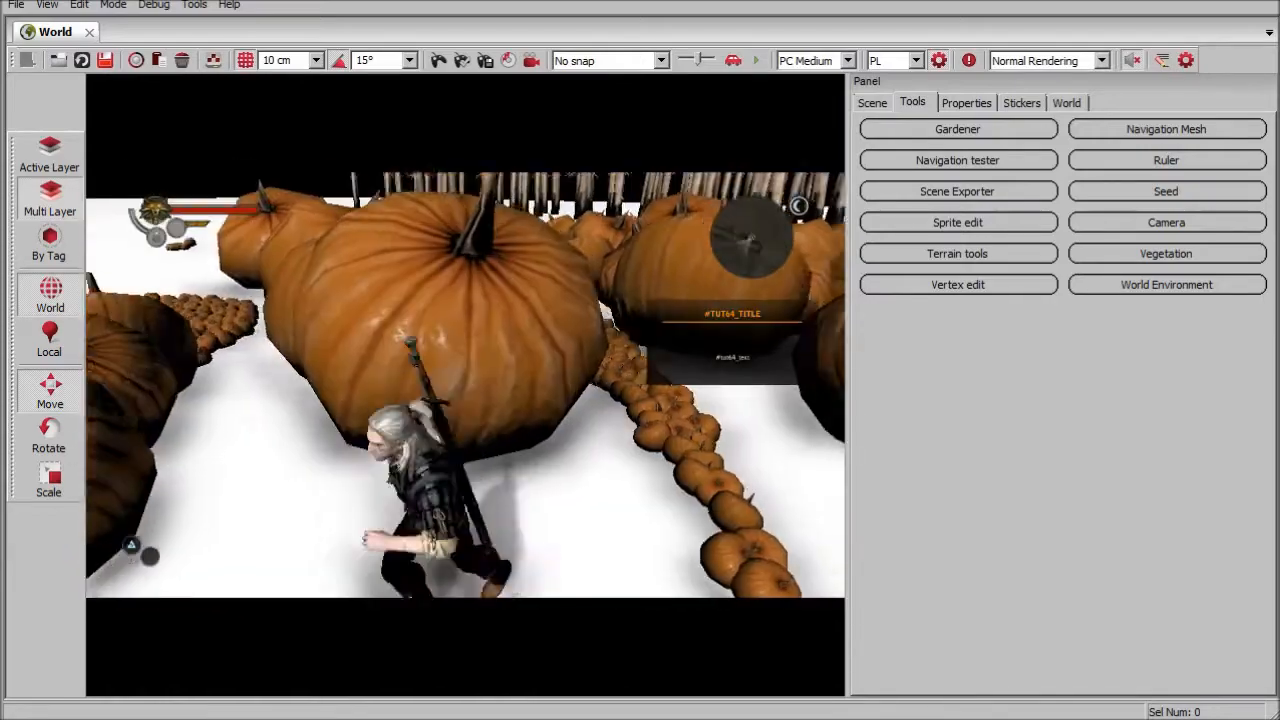
pyautogui.press('w')
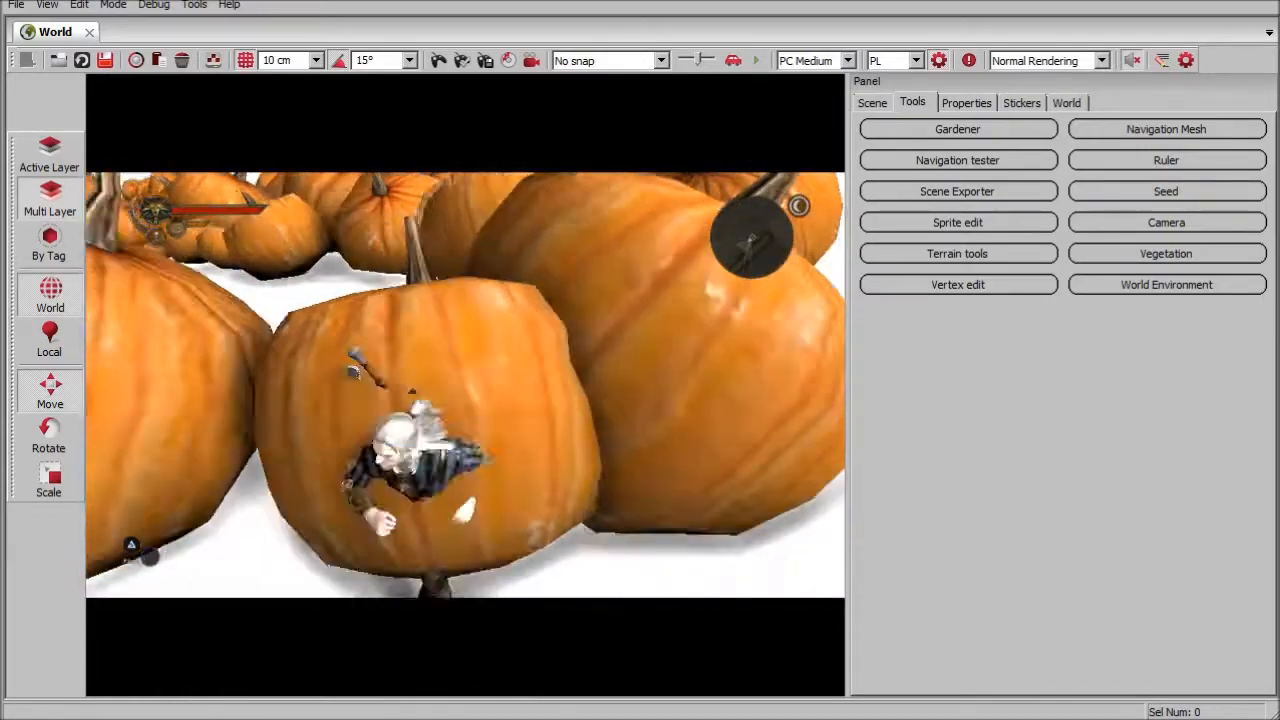
pyautogui.press('w')
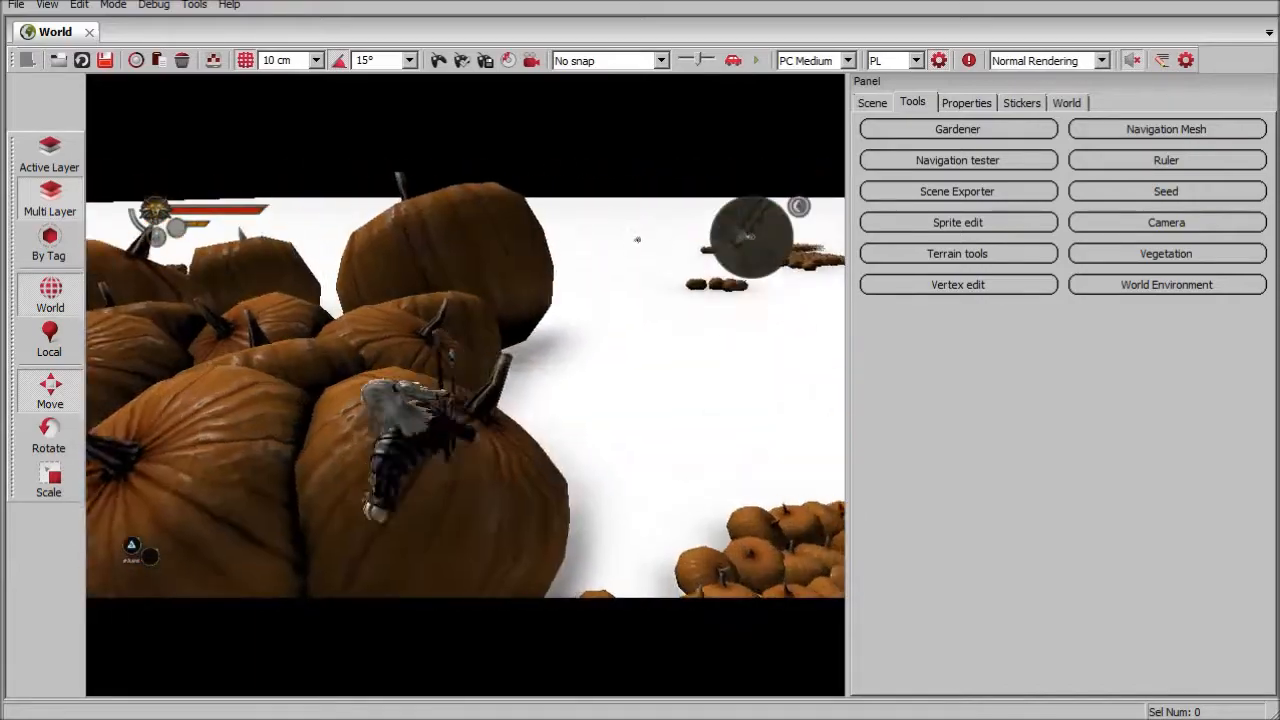
pyautogui.press('Escape')
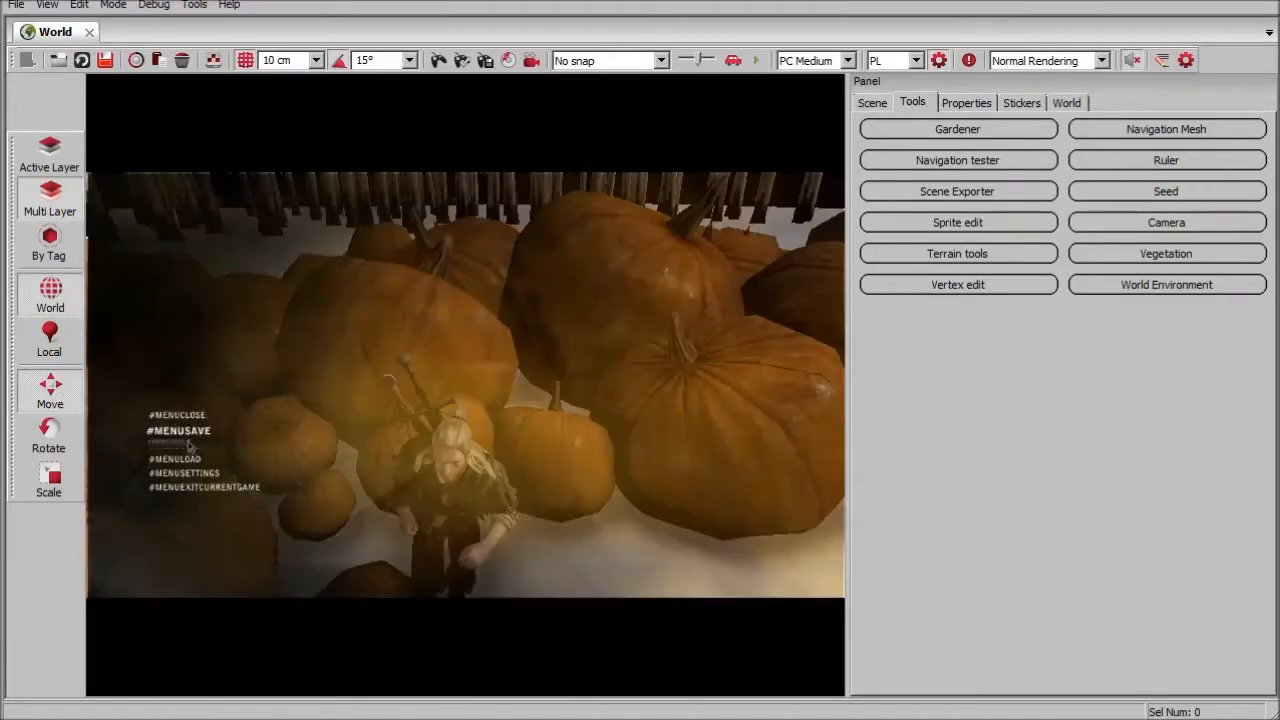
pyautogui.click(190, 498)
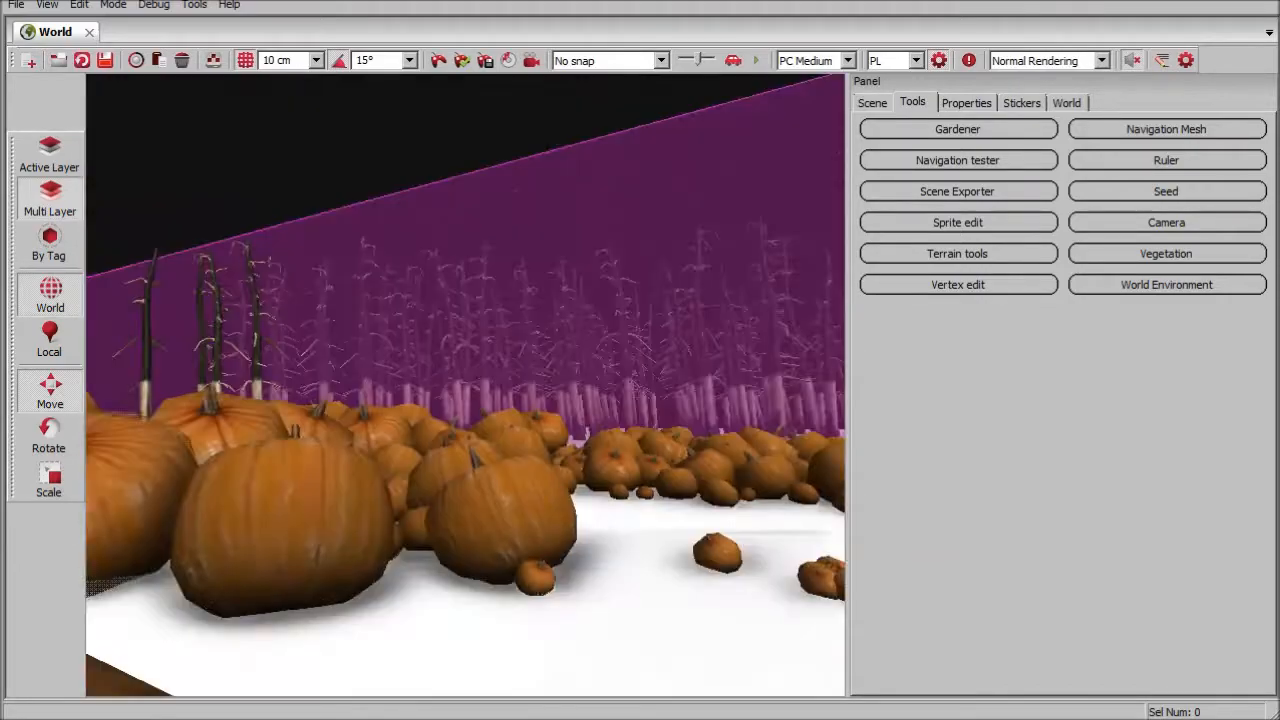
# - Switch to the Scale tool and inspect the large pumpkins and the ground beside them up close
pyautogui.moveTo(268, 415); pyautogui.dragTo(277, 435, button='right')
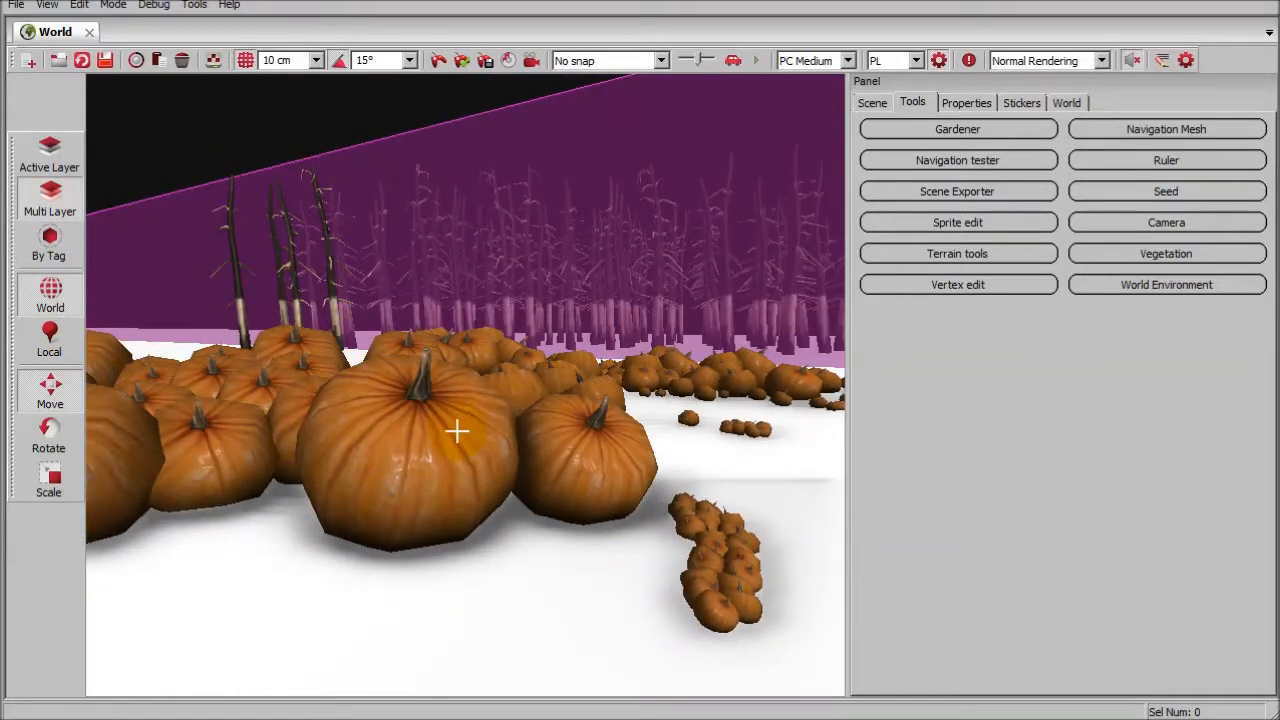
pyautogui.rightClick(504, 349)
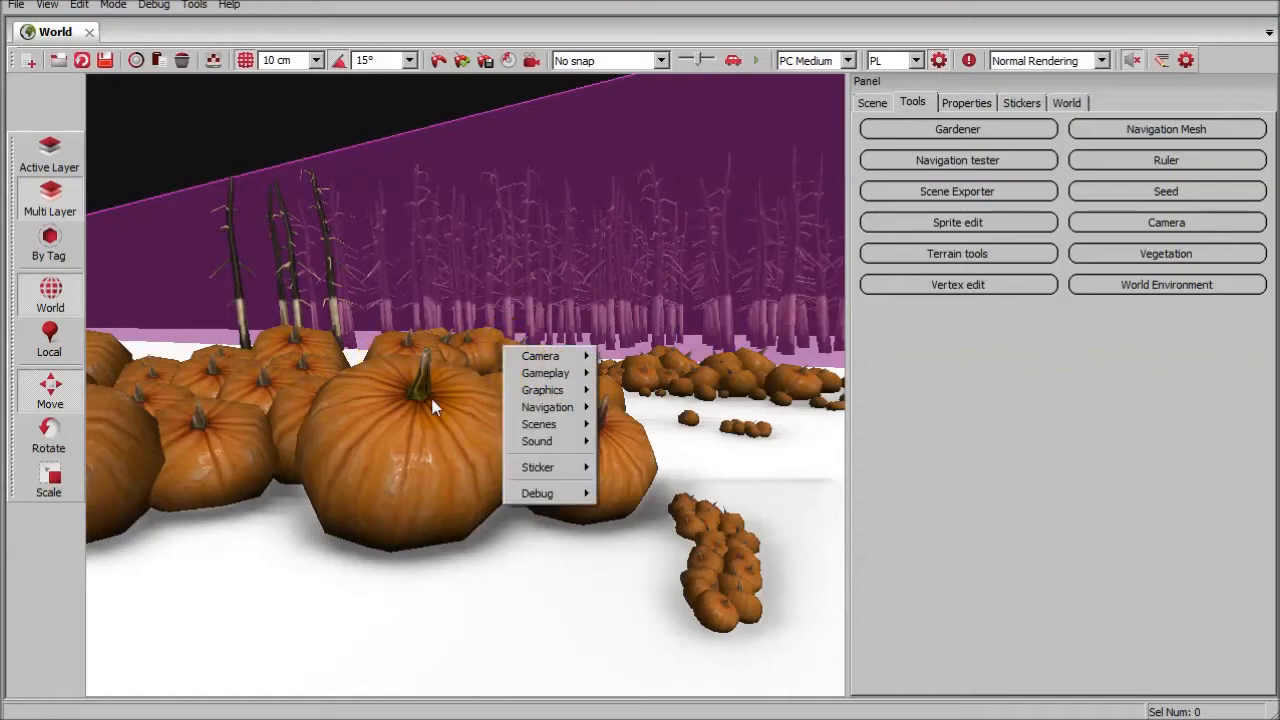
pyautogui.click(337, 534)
pyautogui.click(52, 478)
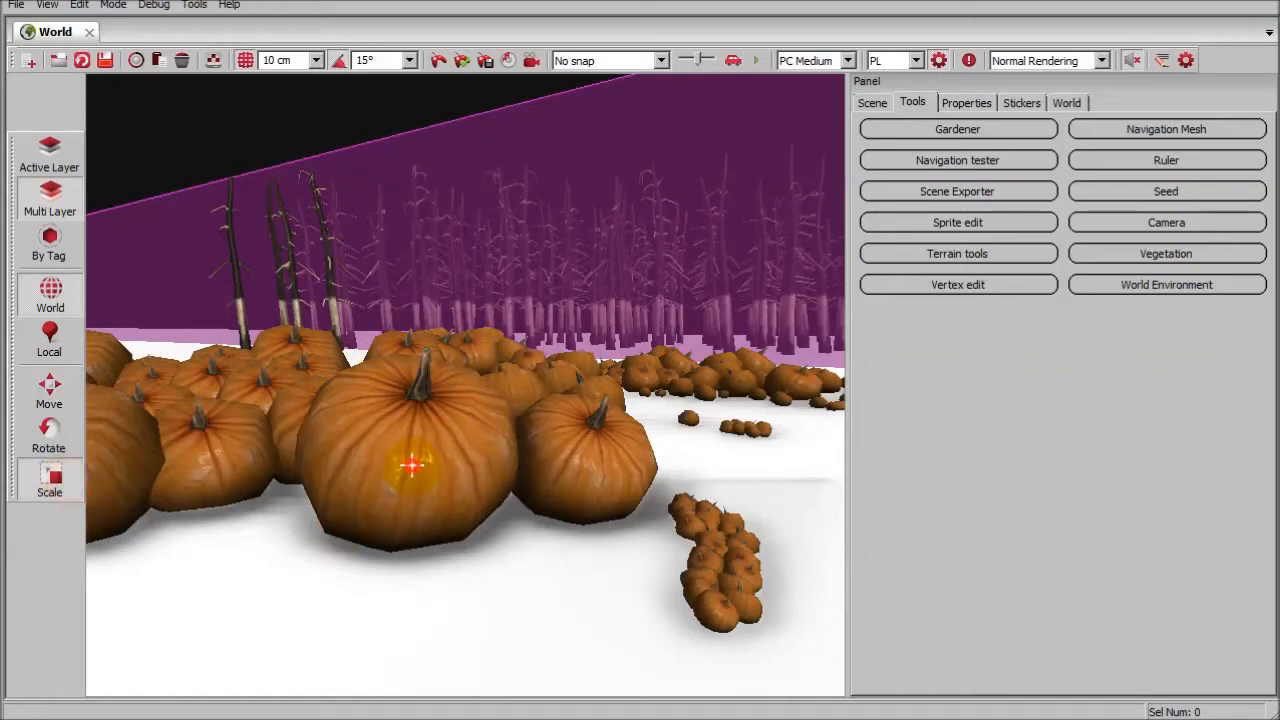
pyautogui.press('w')
pyautogui.moveTo(406, 443); pyautogui.dragTo(484, 480, button='right')
pyautogui.moveTo(511, 369)
pyautogui.mouseDown(button='right')
pyautogui.moveTo(541, 449)
pyautogui.moveTo(505, 400)
pyautogui.moveTo(511, 369)
pyautogui.mouseUp(button='right')
pyautogui.press('s')
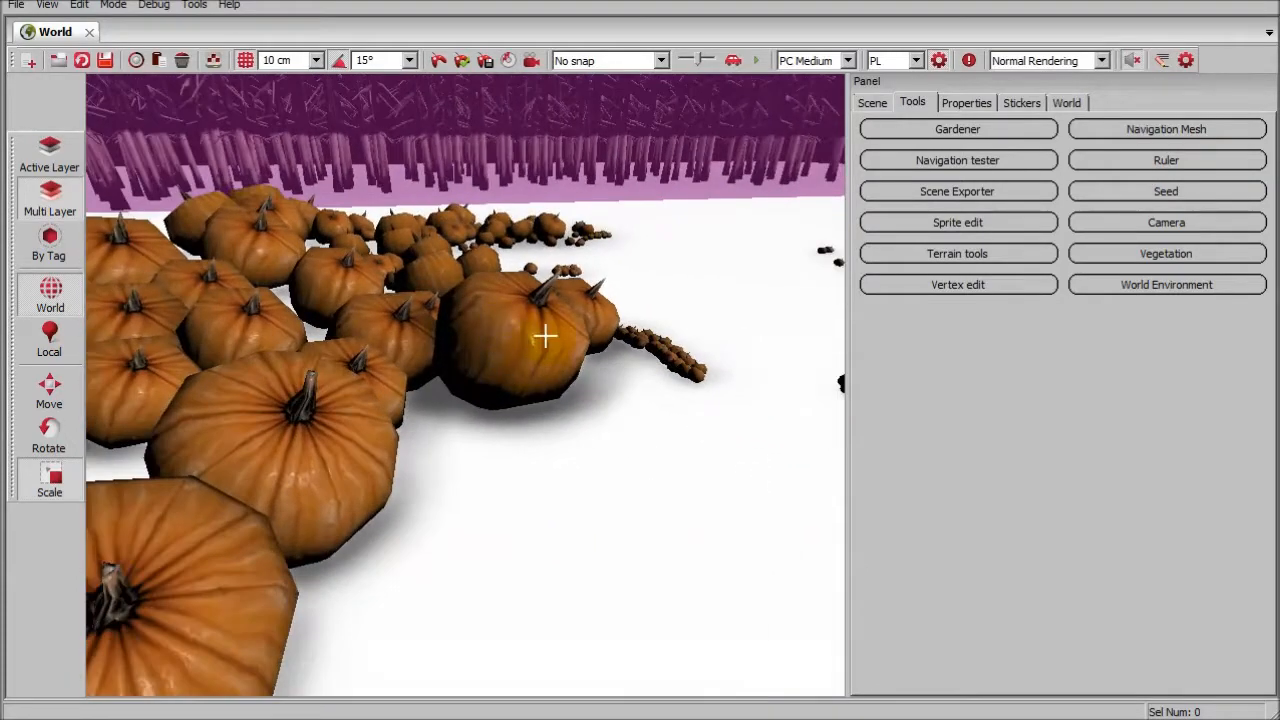